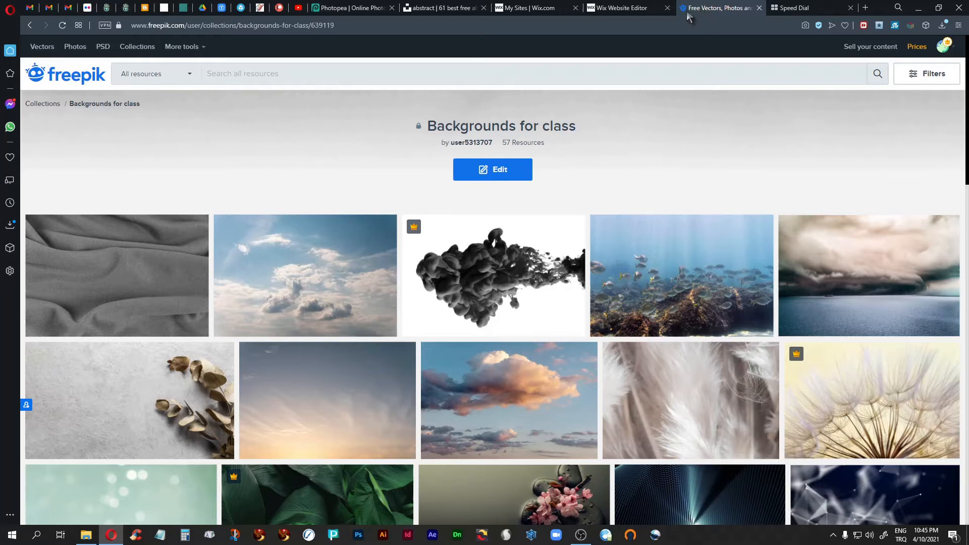
Look through the thumbnails in the local backgrounds folder, and minimise the folder window
{"action": "left_click", "coordinate": [82, 536]}
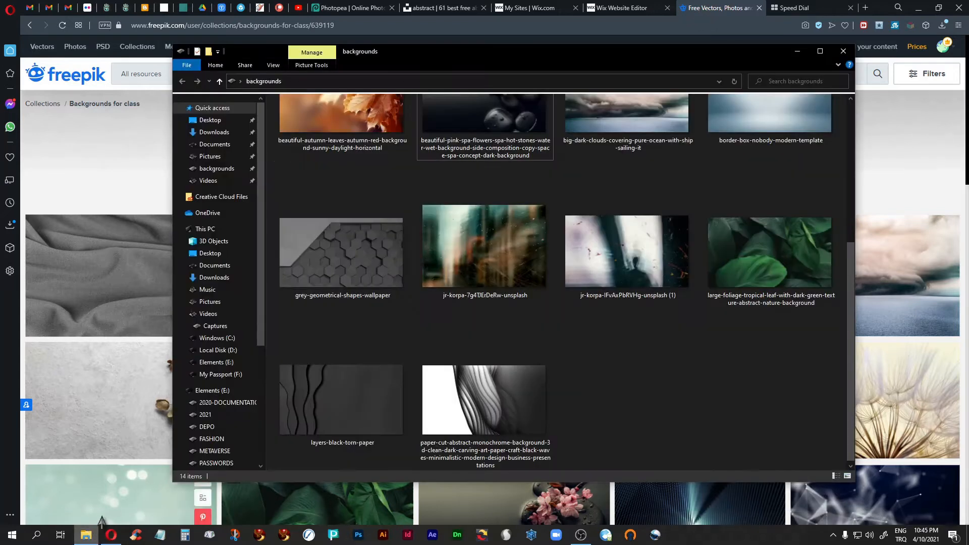
{"action": "left_click_drag", "start_coordinate": [848, 349], "coordinate": [823, 158]}
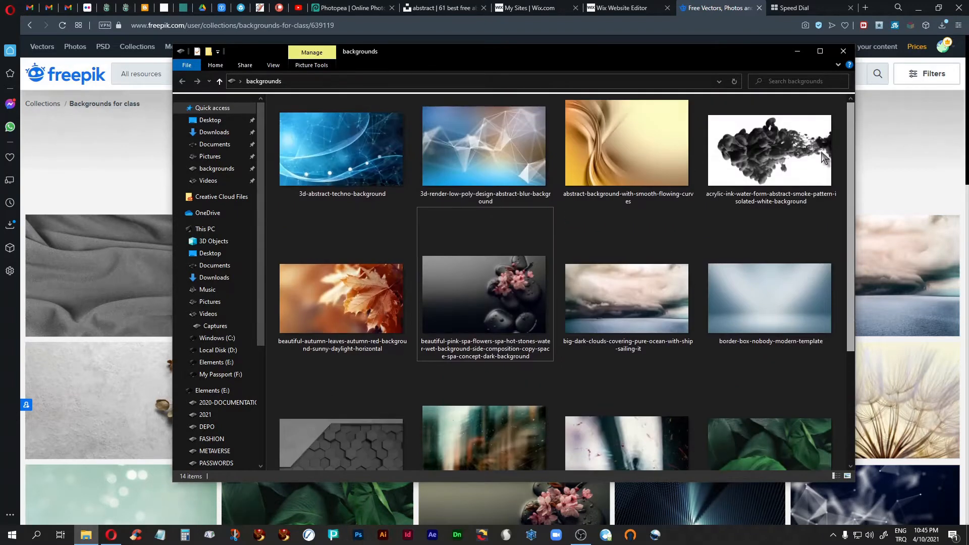
{"action": "left_click_drag", "start_coordinate": [710, 54], "coordinate": [689, 72]}
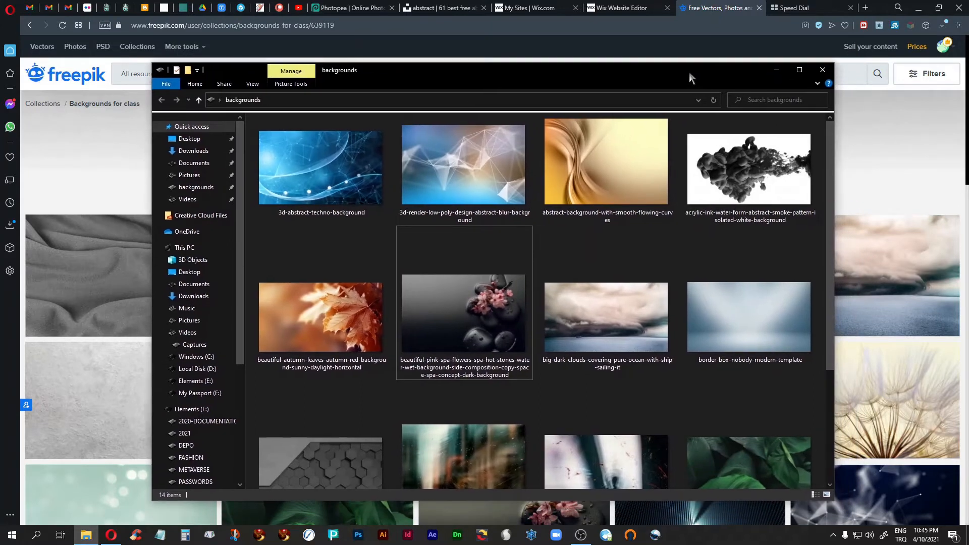
{"action": "left_click", "coordinate": [777, 70]}
Browse the Backgrounds for class collection on Freepik, and switch to the abstract collection on Unsplash
{"action": "scroll", "coordinate": [494, 387], "scroll_direction": "down", "scroll_amount": 11}
{"action": "scroll", "coordinate": [494, 387], "scroll_direction": "down", "scroll_amount": 3}
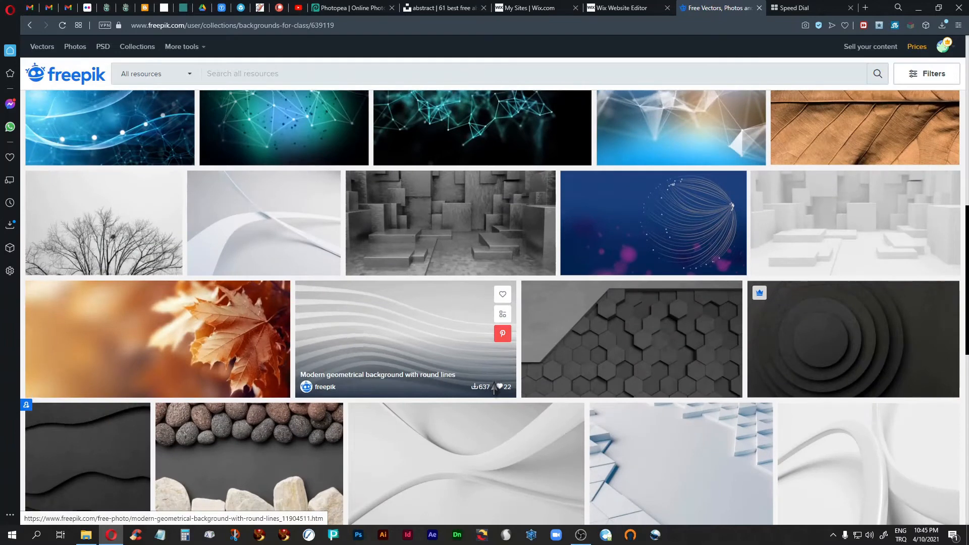
{"action": "scroll", "coordinate": [495, 384], "scroll_direction": "down", "scroll_amount": 1}
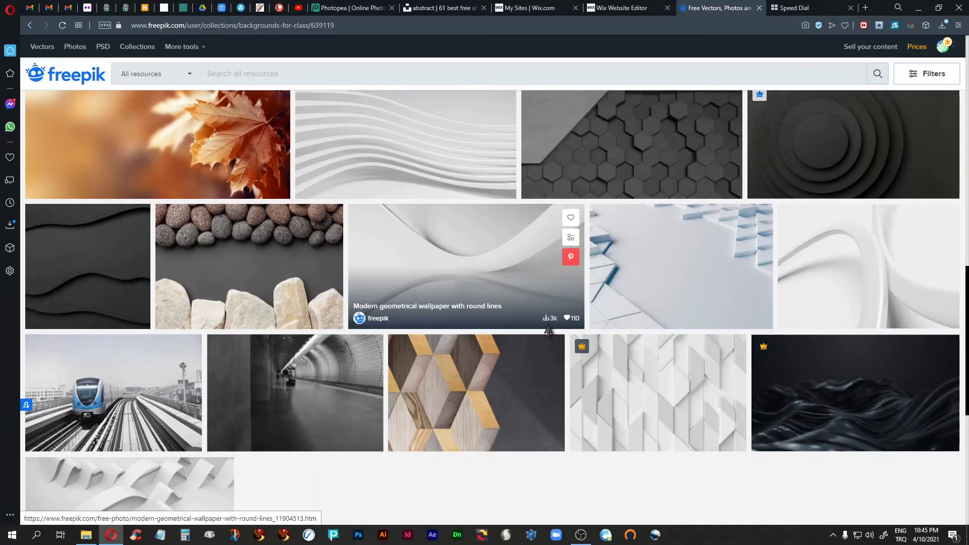
{"action": "scroll", "coordinate": [548, 331], "scroll_direction": "up", "scroll_amount": 8}
{"action": "key", "text": "ctrl+Tab"}
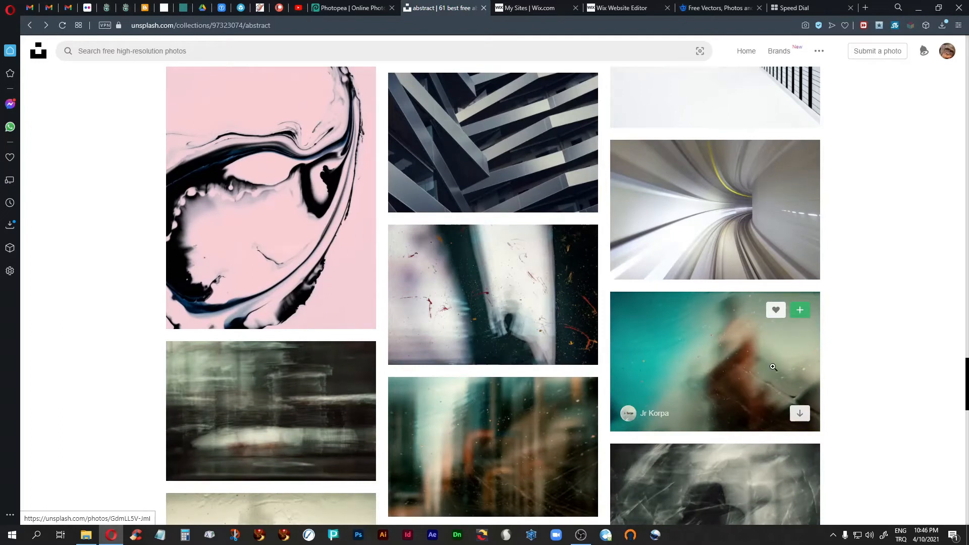
Switch to Photopea and check the image size of the pink spa flowers picture without changing it
{"action": "left_click", "coordinate": [348, 8]}
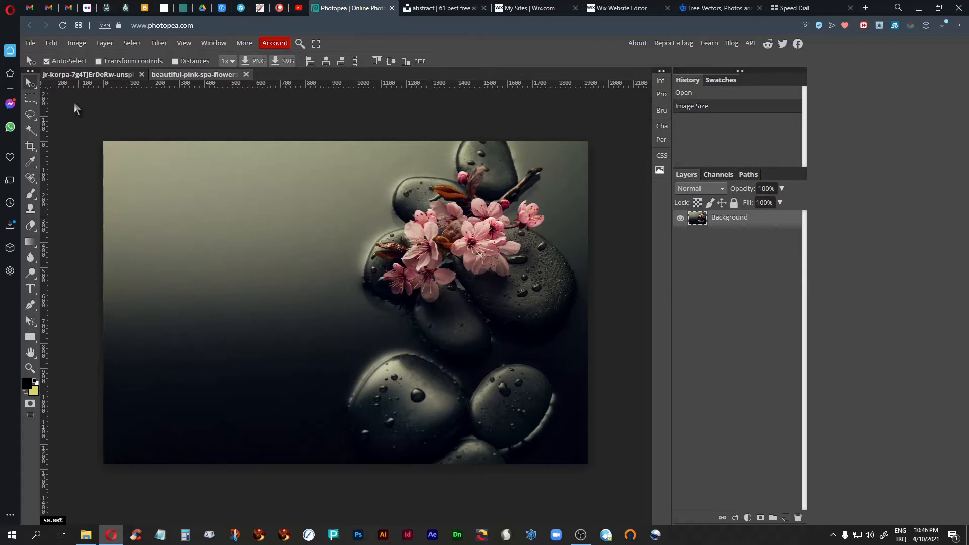
{"action": "left_click", "coordinate": [75, 44]}
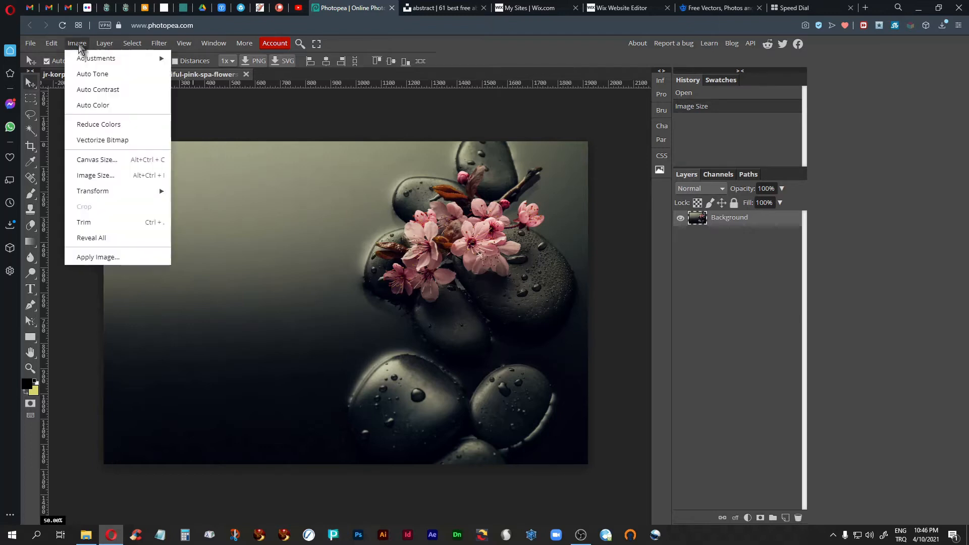
{"action": "left_click", "coordinate": [106, 176]}
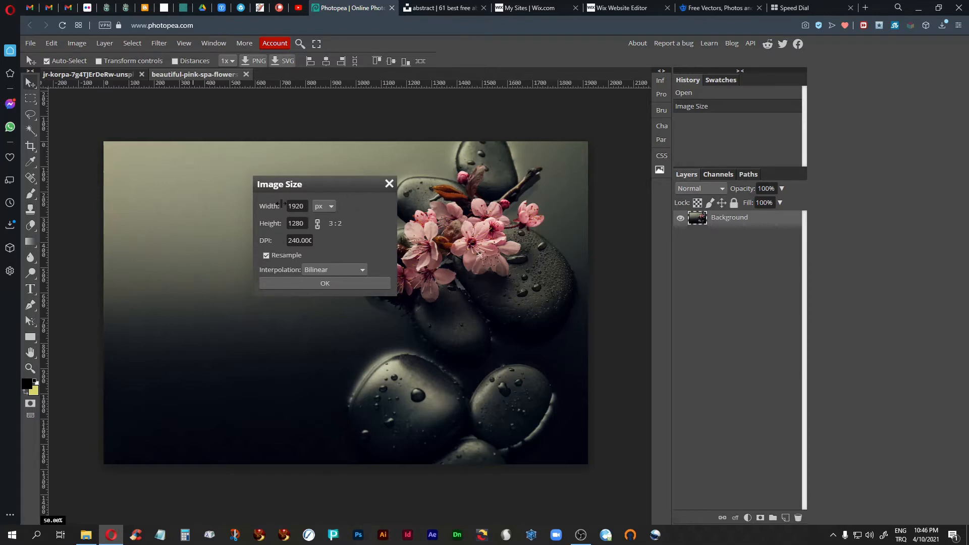
{"action": "left_click", "coordinate": [387, 184]}
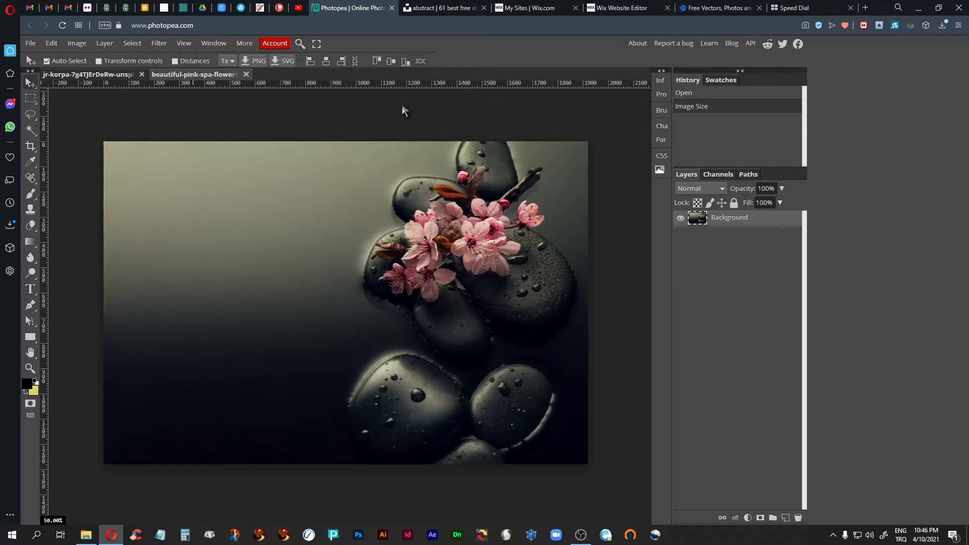
Open Hue/Saturation for the flower picture, try desaturating the yellow range to -100, and return to the Master range
{"action": "left_click", "coordinate": [85, 43]}
{"action": "mouse_move", "coordinate": [101, 61]}
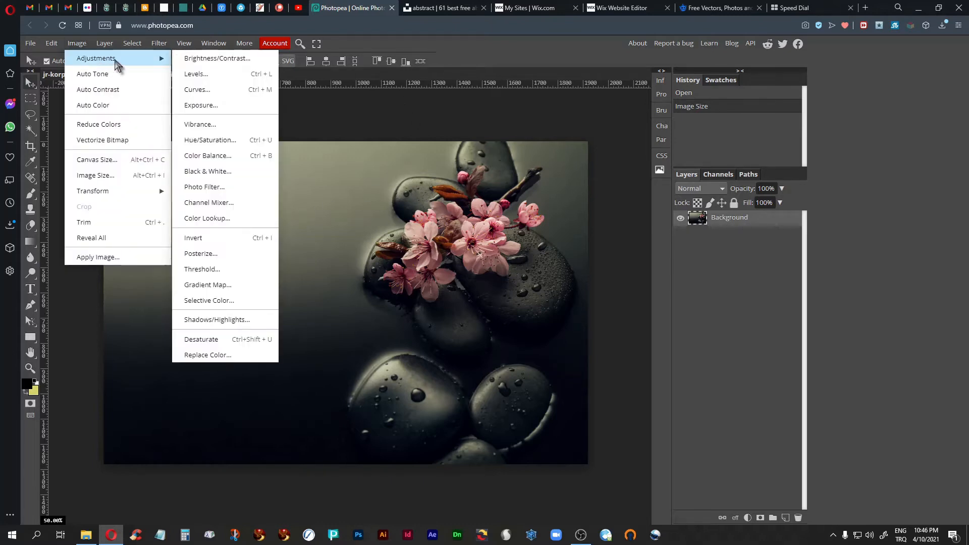
{"action": "left_click", "coordinate": [224, 140]}
{"action": "left_click_drag", "start_coordinate": [609, 214], "coordinate": [601, 185]}
{"action": "left_click_drag", "start_coordinate": [590, 262], "coordinate": [515, 273]}
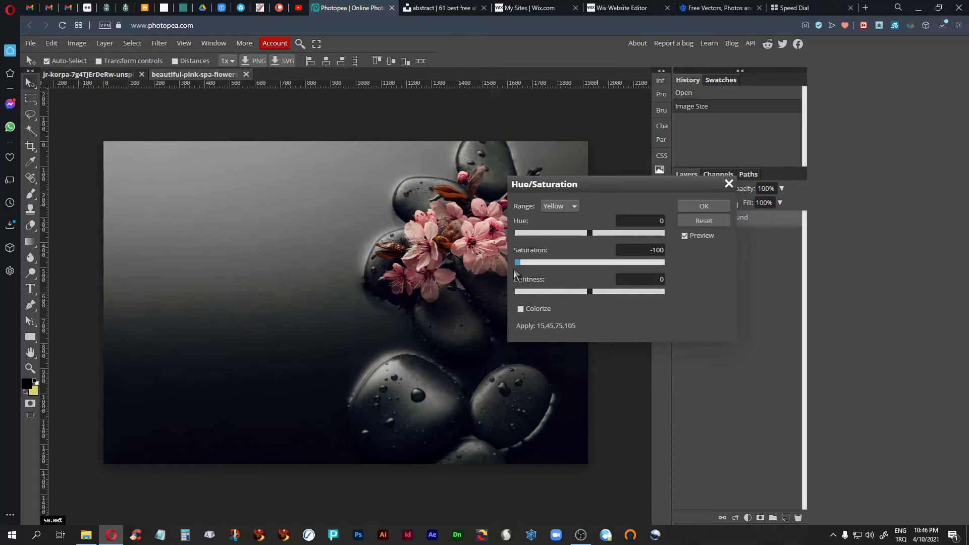
{"action": "left_click_drag", "start_coordinate": [518, 263], "coordinate": [586, 266]}
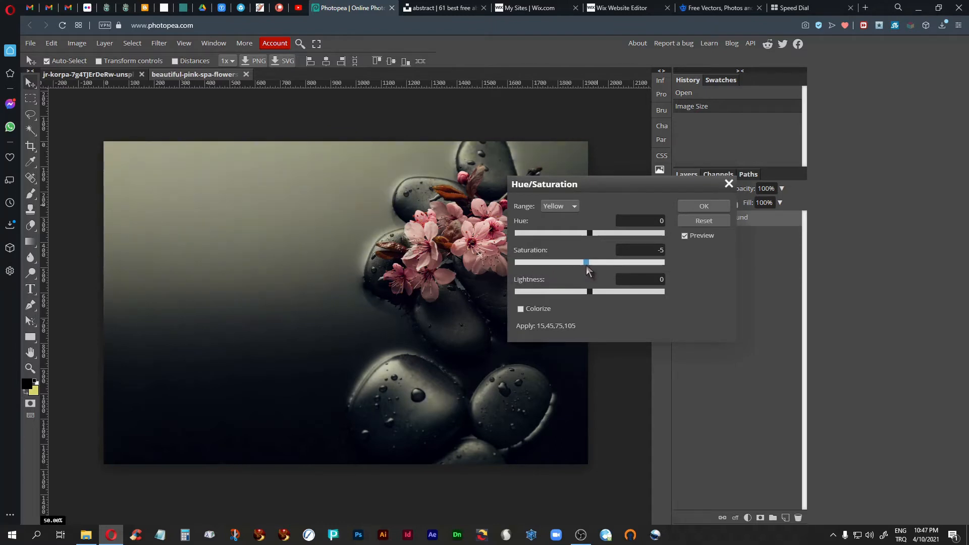
{"action": "left_click", "coordinate": [574, 206]}
{"action": "left_click", "coordinate": [557, 215]}
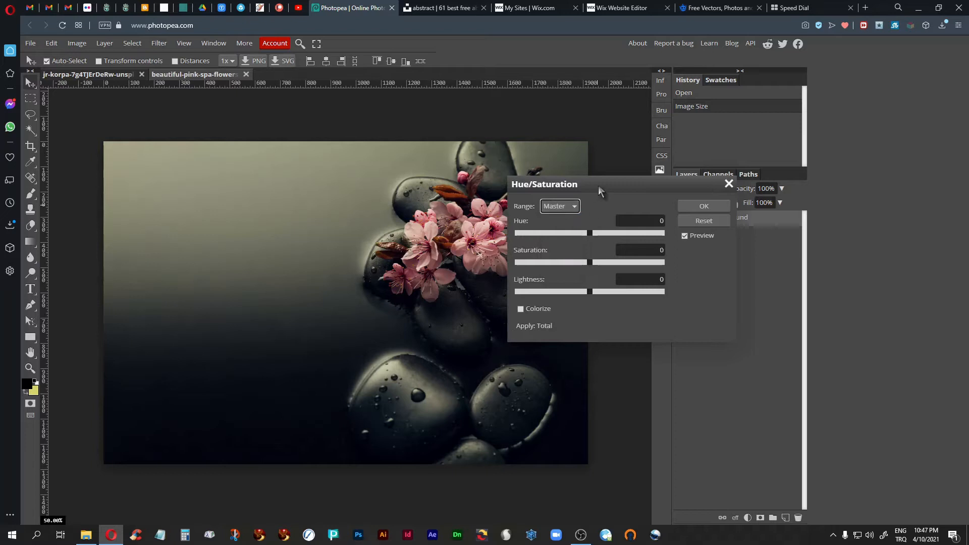
{"action": "left_click_drag", "start_coordinate": [601, 180], "coordinate": [578, 204]}
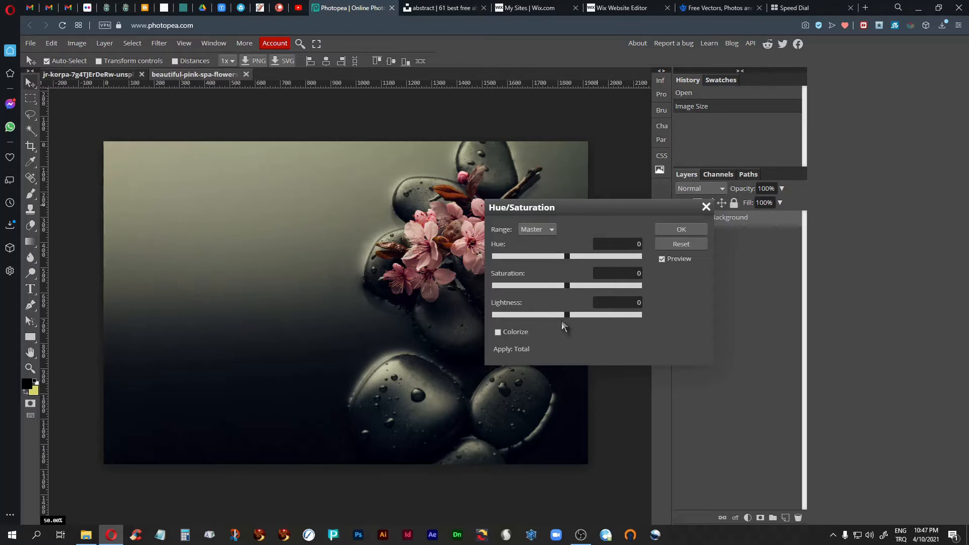
{"action": "mouse_move", "coordinate": [566, 286]}
{"action": "left_mouse_down"}
{"action": "mouse_move", "coordinate": [478, 289]}
{"action": "mouse_move", "coordinate": [562, 295]}
{"action": "left_mouse_up"}
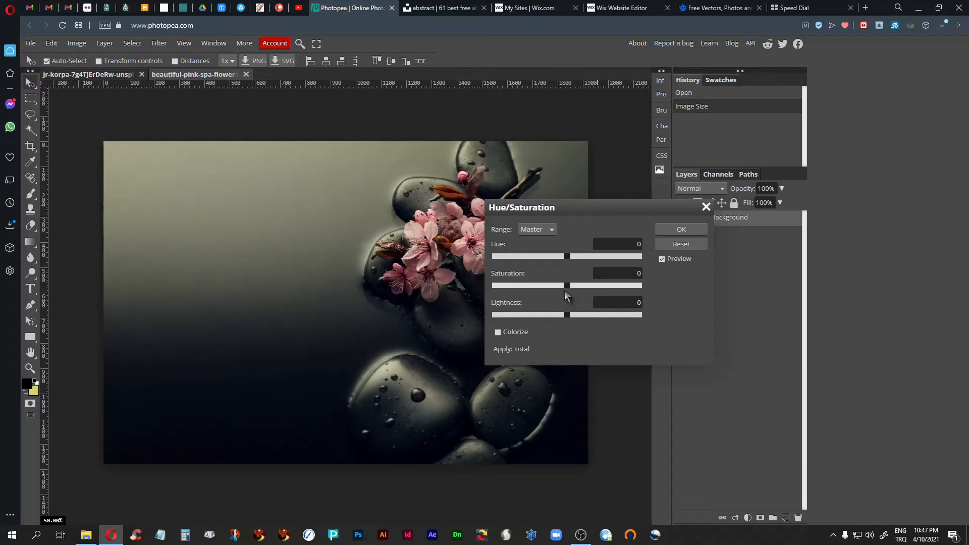
Set the yellow range's saturation to -100 in Hue/Saturation and apply it to the flower picture
{"action": "left_click", "coordinate": [552, 231]}
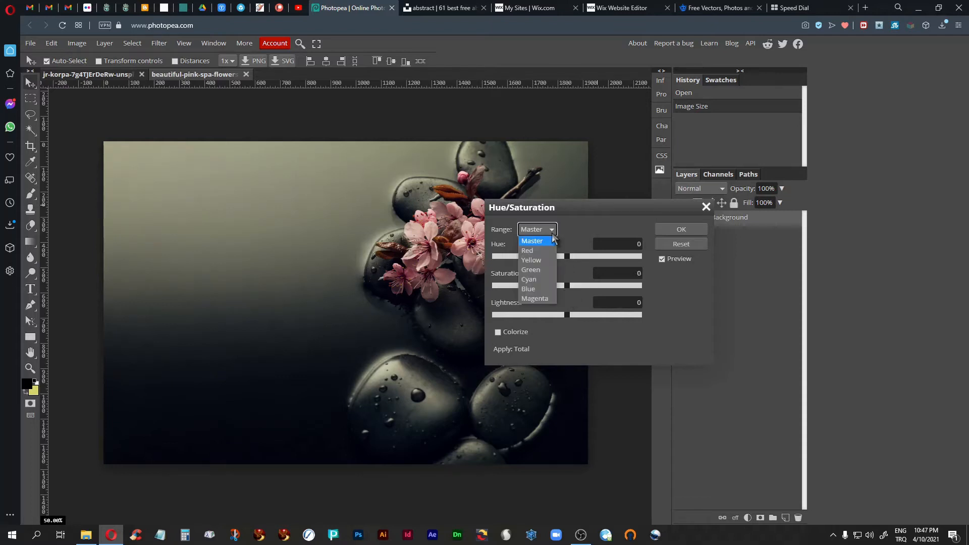
{"action": "left_click", "coordinate": [534, 260]}
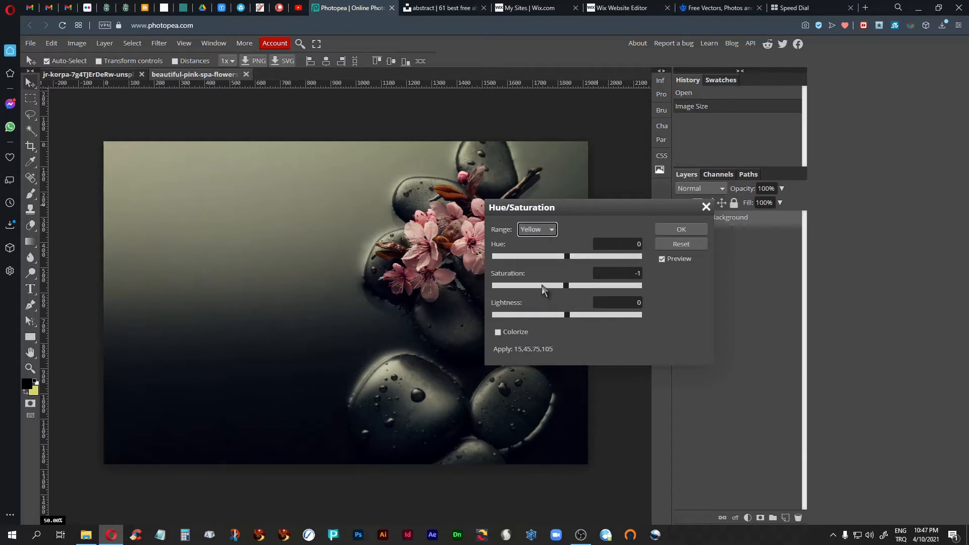
{"action": "left_click_drag", "start_coordinate": [567, 287], "coordinate": [465, 295]}
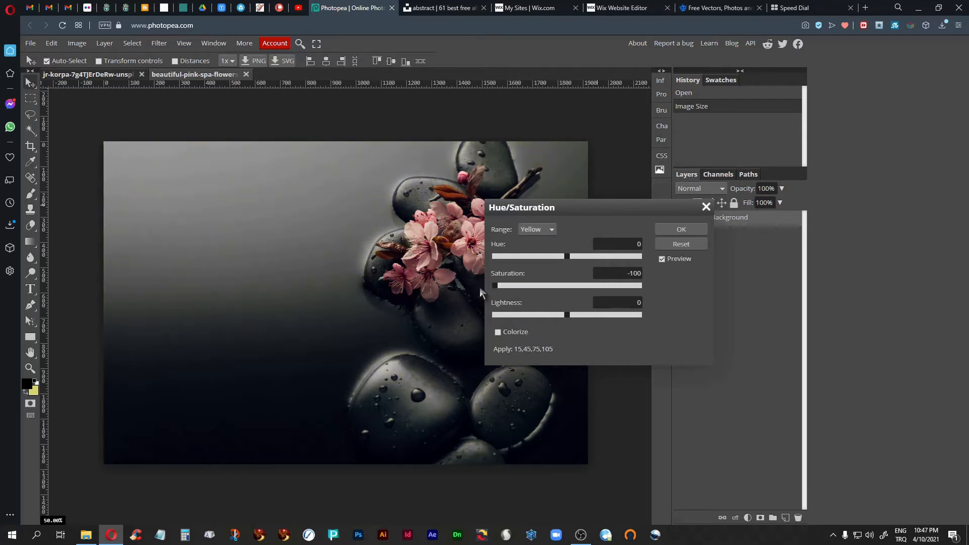
{"action": "left_click_drag", "start_coordinate": [576, 213], "coordinate": [549, 238]}
{"action": "left_click", "coordinate": [646, 257]}
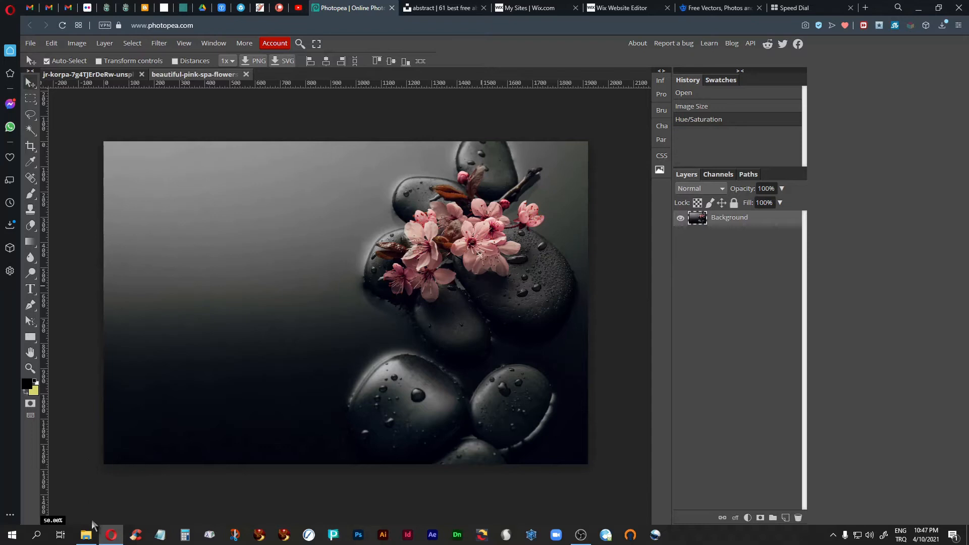
Glance at the flower picture's original in the backgrounds folder, and close the flower picture in Photopea
{"action": "left_click", "coordinate": [87, 536]}
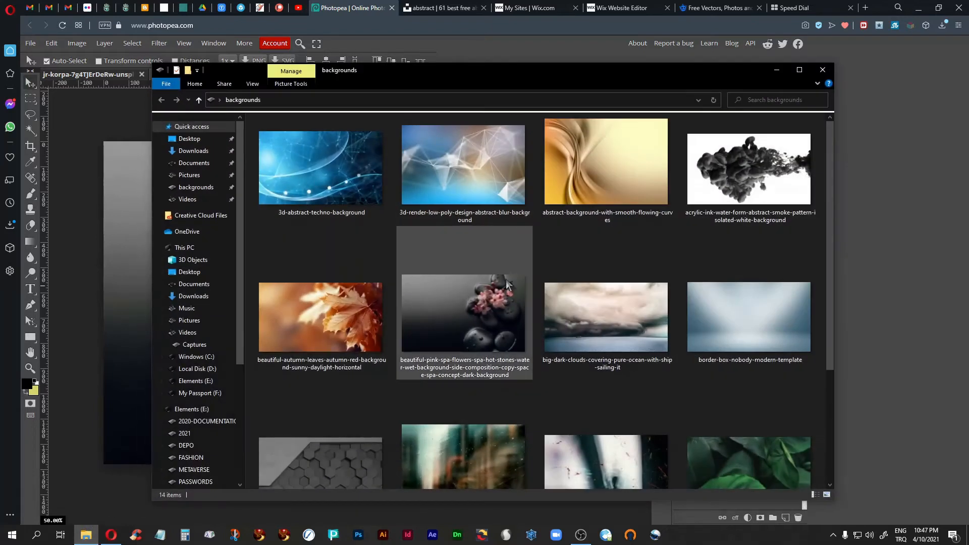
{"action": "left_click", "coordinate": [777, 70]}
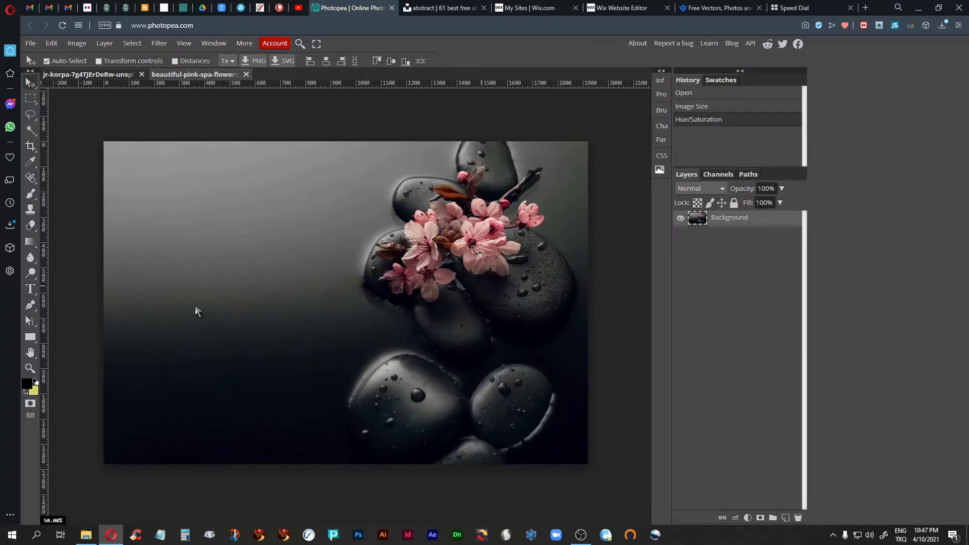
{"action": "left_click", "coordinate": [246, 75]}
{"action": "left_click", "coordinate": [550, 92]}
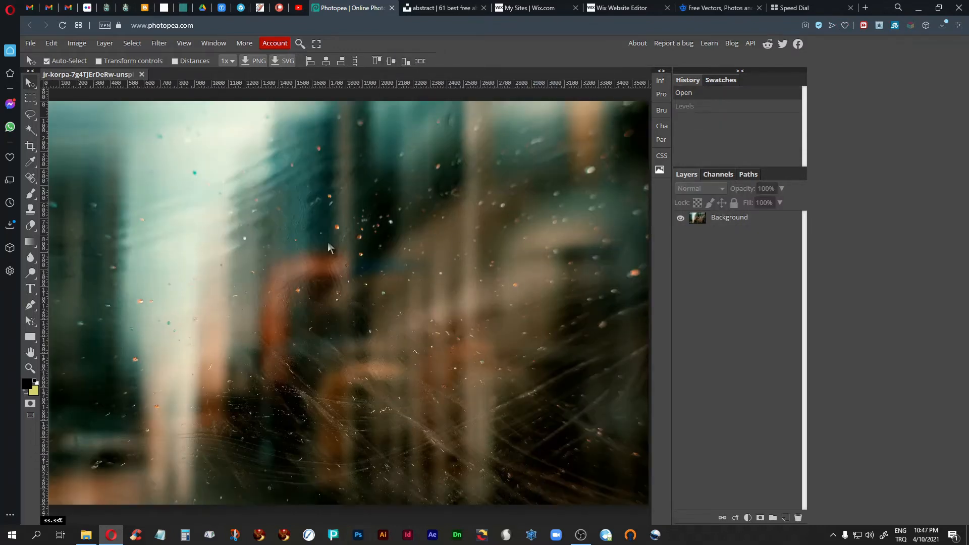
Resize the blurred city image to a width of 1920 px, keeping its 3:2 proportions
{"action": "left_click", "coordinate": [77, 43]}
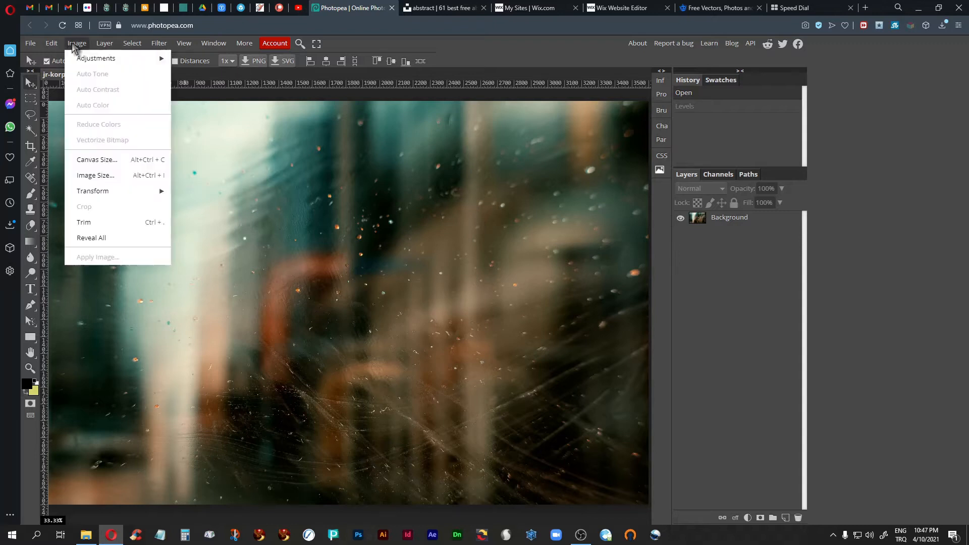
{"action": "left_click", "coordinate": [93, 176]}
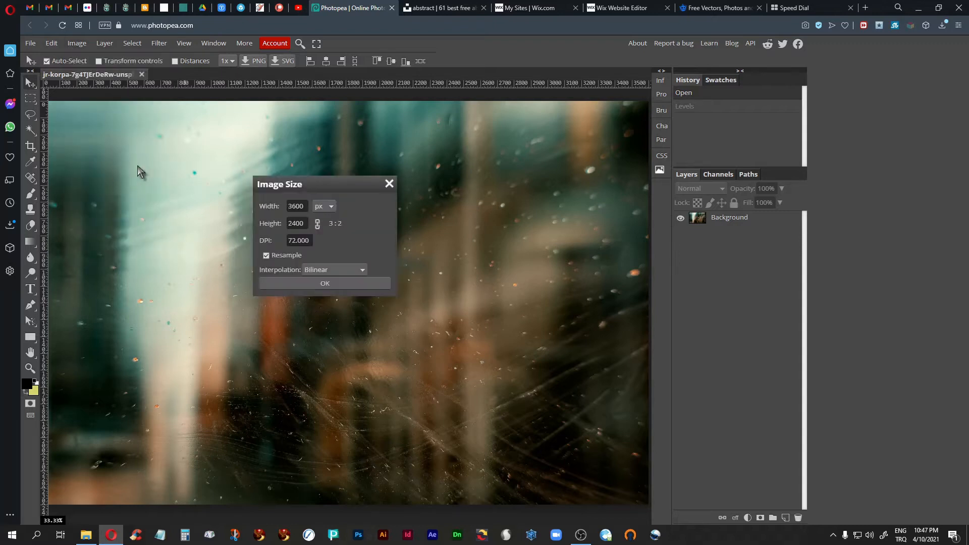
{"action": "double_click", "coordinate": [306, 206]}
{"action": "type", "text": "1920"}
{"action": "left_click", "coordinate": [317, 226]}
{"action": "left_click", "coordinate": [335, 284]}
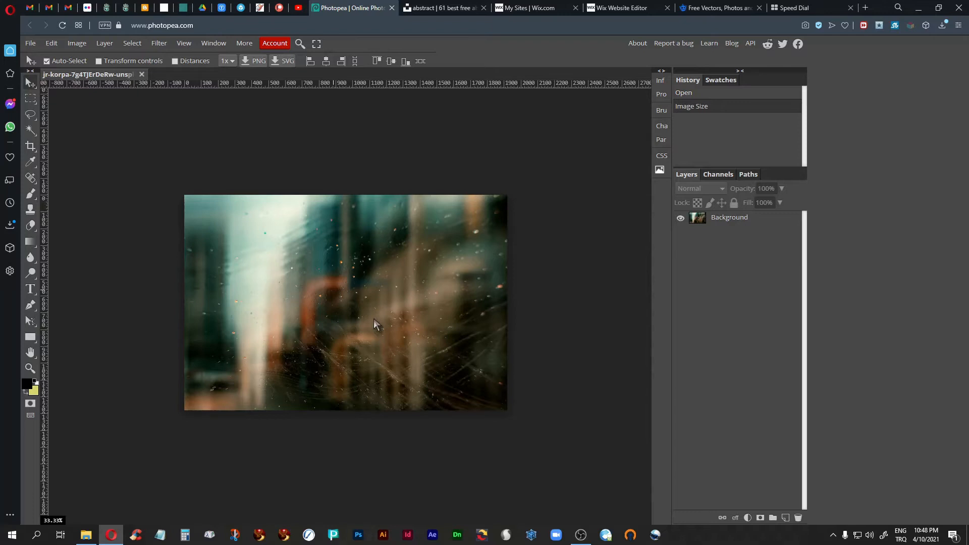
{"action": "key", "text": "ctrl+plus"}
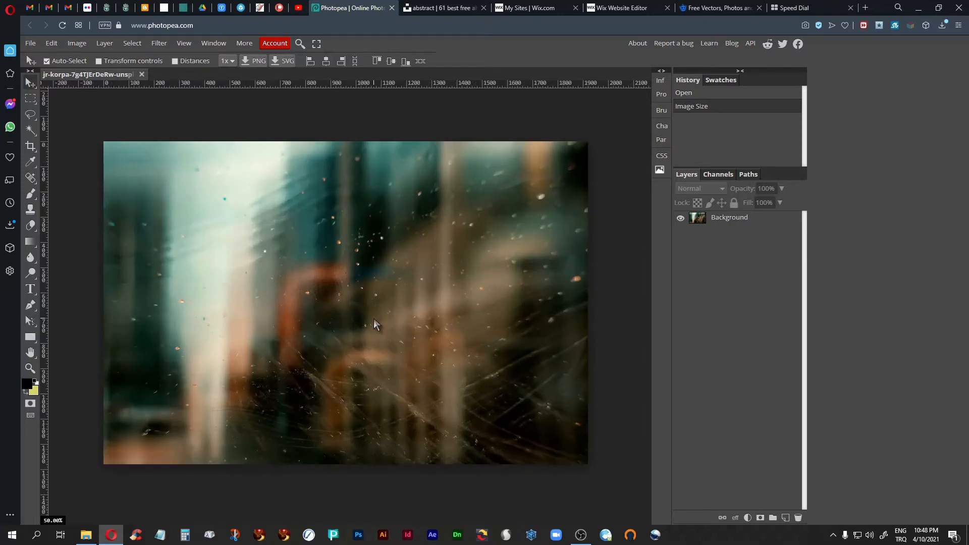
Crop a strip about 150 px high off the bottom of the image, keeping its full width
{"action": "left_click", "coordinate": [31, 146]}
{"action": "left_click_drag", "start_coordinate": [103, 141], "coordinate": [588, 464]}
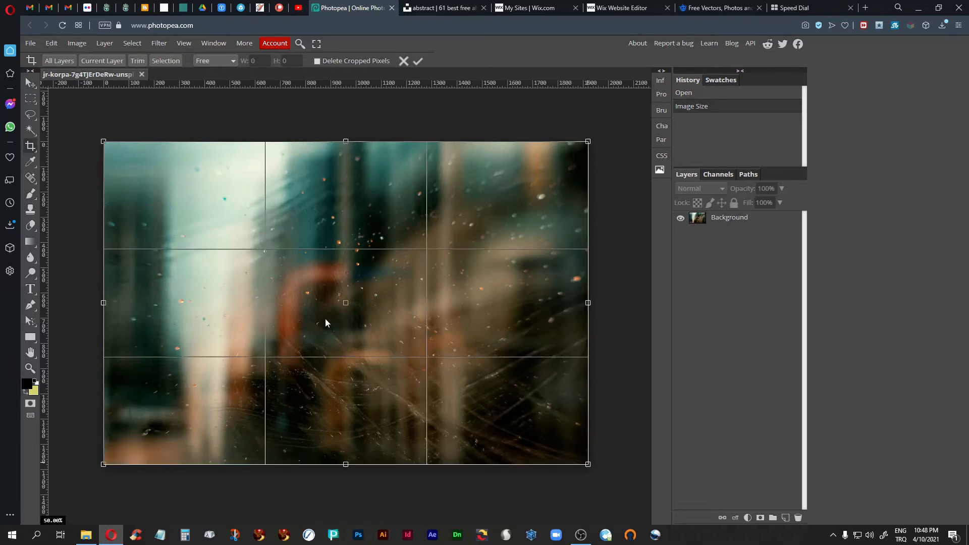
{"action": "left_click_drag", "start_coordinate": [345, 464], "coordinate": [345, 427]}
{"action": "key", "text": "Return"}
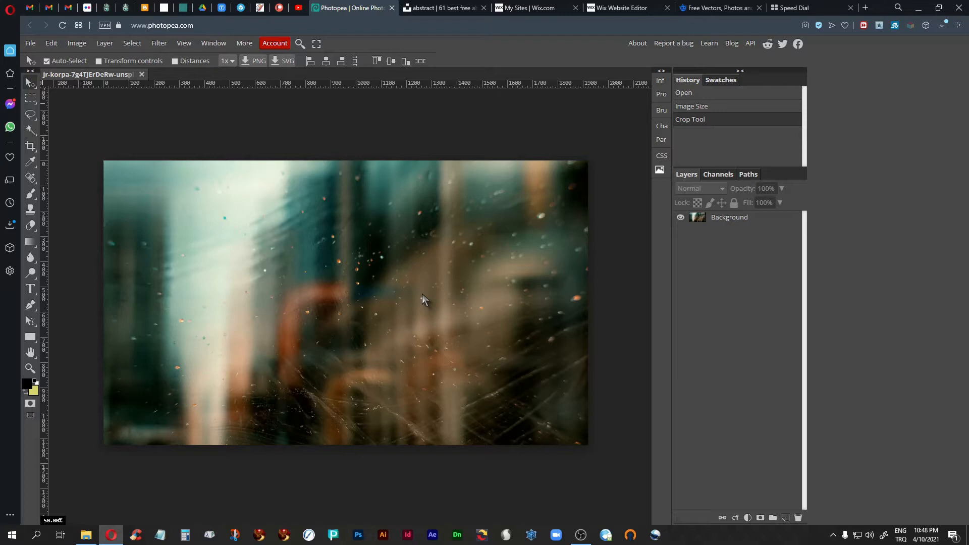
Brighten the Background layer by raising the midpoint of the RGB curve slightly with Curves
{"action": "left_click", "coordinate": [710, 226]}
{"action": "key", "text": "ctrl+m"}
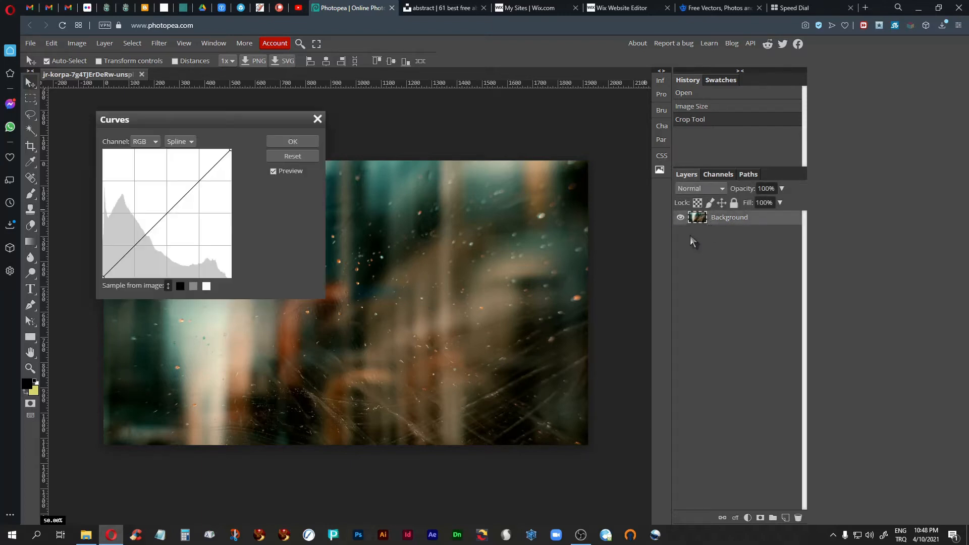
{"action": "left_click_drag", "start_coordinate": [168, 216], "coordinate": [157, 203]}
{"action": "left_click", "coordinate": [284, 144]}
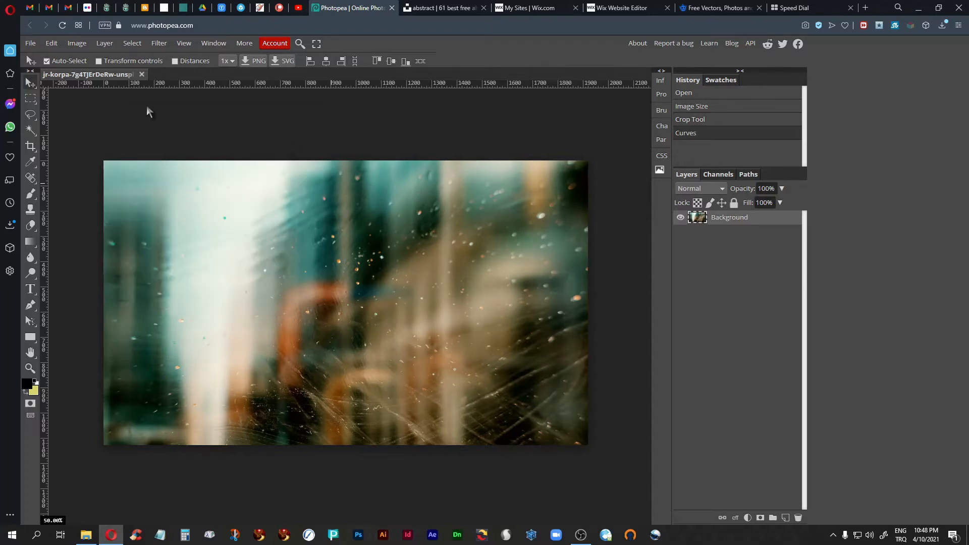
Apply a Gaussian Blur to the Background layer, trying a radius of 18 px and settling on a somewhat smaller one
{"action": "left_click", "coordinate": [158, 45]}
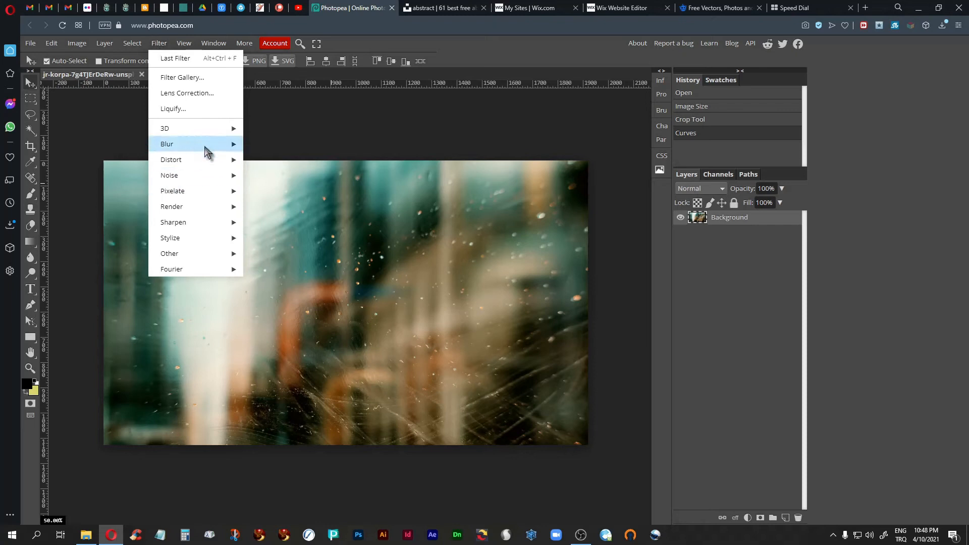
{"action": "mouse_move", "coordinate": [205, 145]}
{"action": "left_click", "coordinate": [280, 208]}
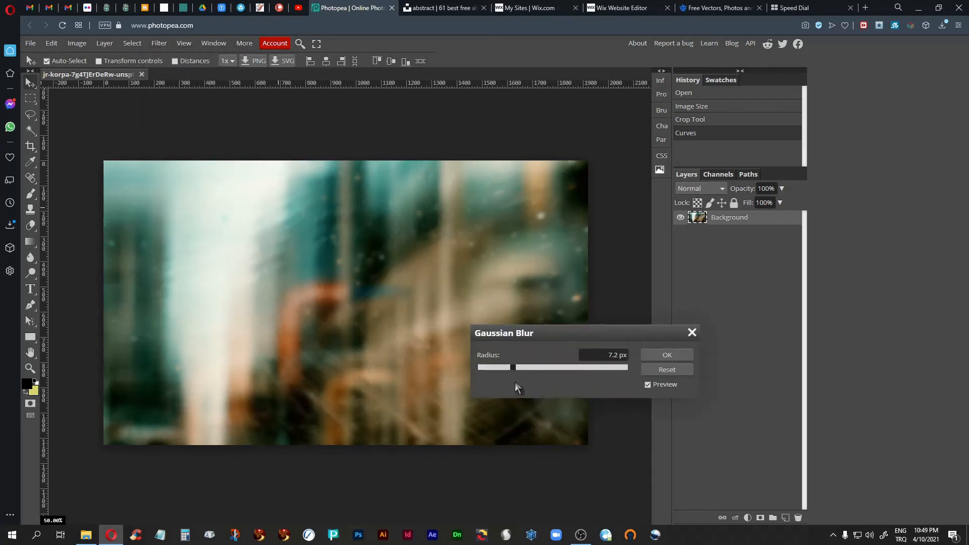
{"action": "left_click_drag", "start_coordinate": [514, 368], "coordinate": [526, 369]}
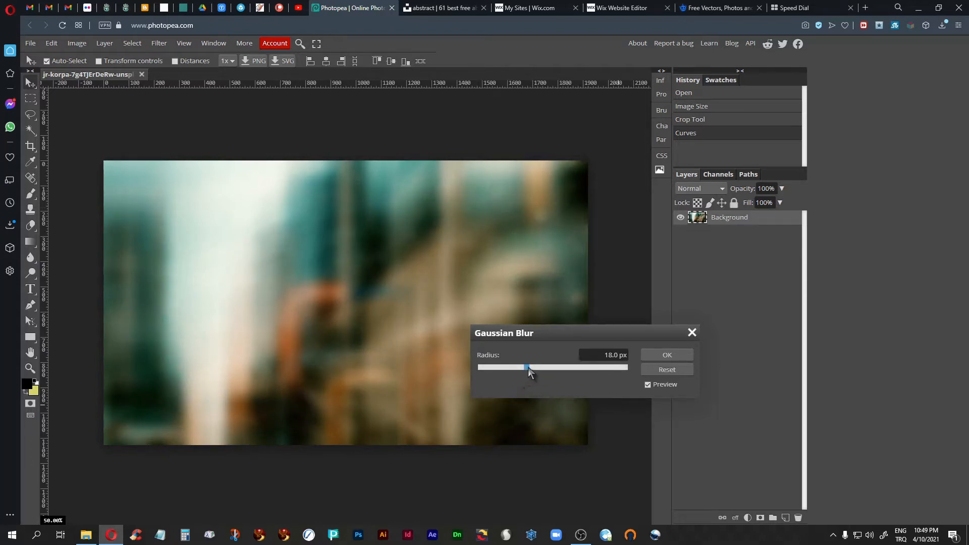
{"action": "mouse_move", "coordinate": [527, 368]}
{"action": "left_mouse_down"}
{"action": "mouse_move", "coordinate": [566, 376]}
{"action": "mouse_move", "coordinate": [519, 374]}
{"action": "left_mouse_up"}
{"action": "left_click", "coordinate": [654, 355]}
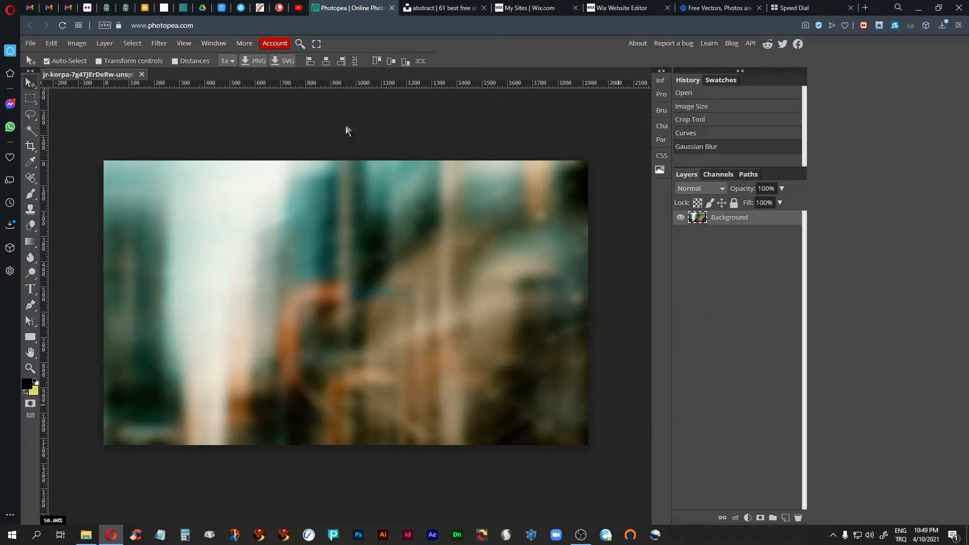
Brighten the highlights of the Background layer with Levels, lowering the white input level to 244
{"action": "key", "text": "ctrl+l"}
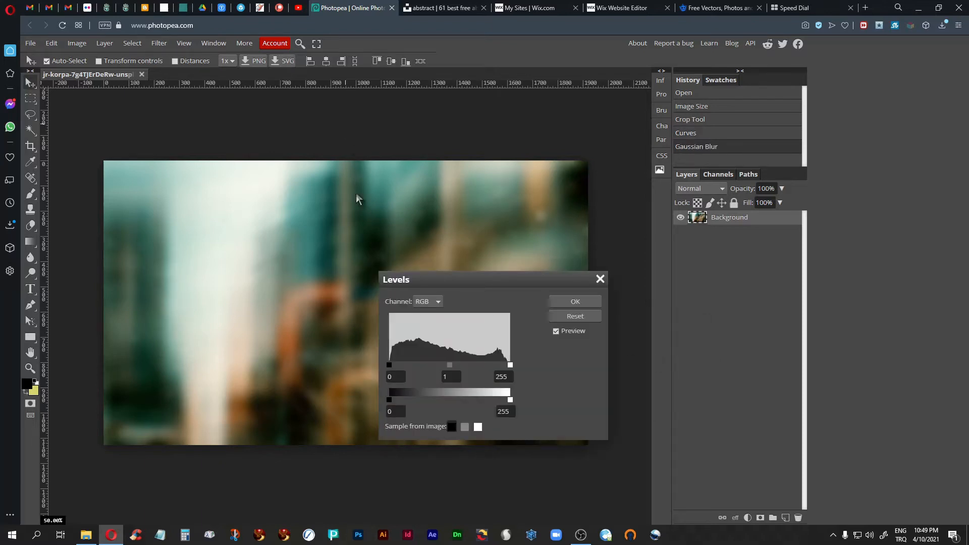
{"action": "left_click_drag", "start_coordinate": [511, 368], "coordinate": [506, 369]}
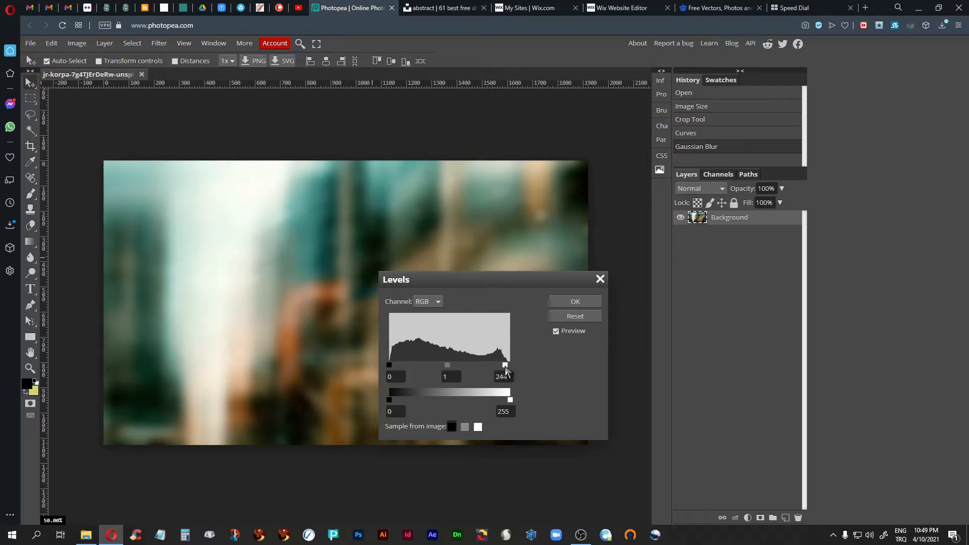
{"action": "left_click", "coordinate": [577, 301]}
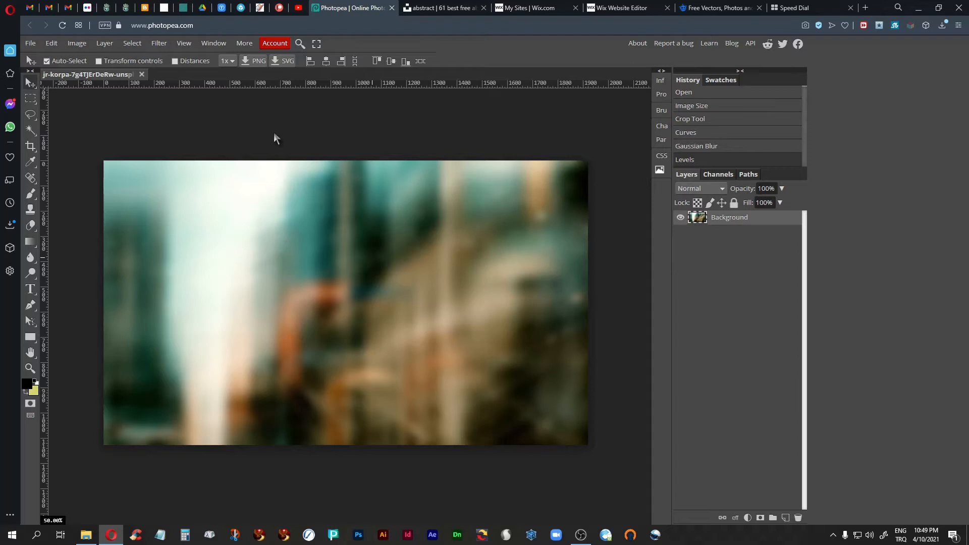
Export the edited image as a JPG at 100% quality and 1920 × 1128 px
{"action": "left_click", "coordinate": [30, 43]}
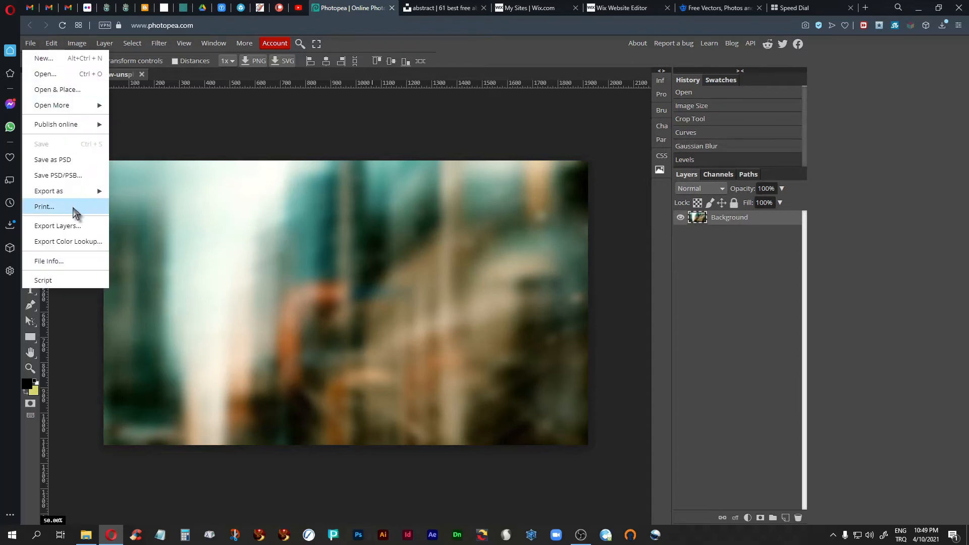
{"action": "mouse_move", "coordinate": [80, 194]}
{"action": "left_click", "coordinate": [140, 208]}
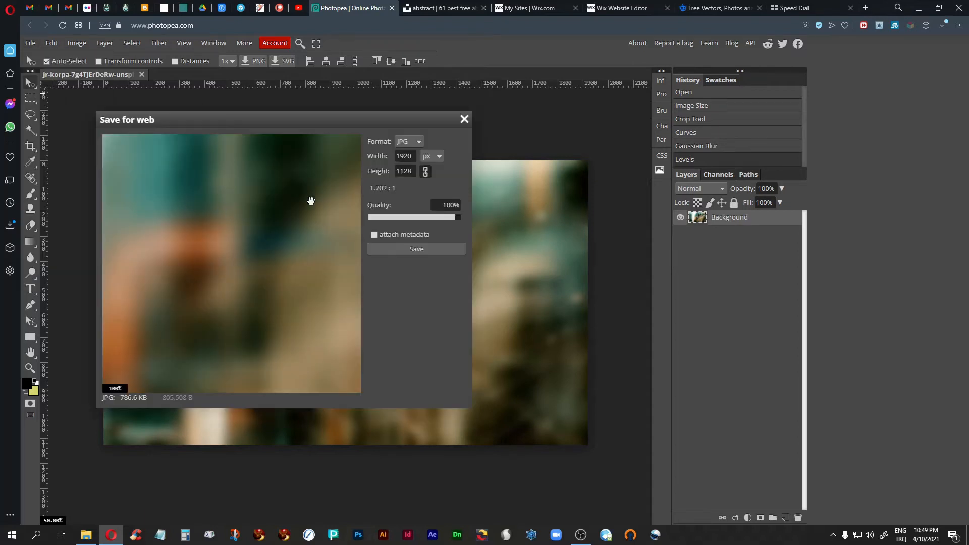
{"action": "left_click", "coordinate": [416, 249]}
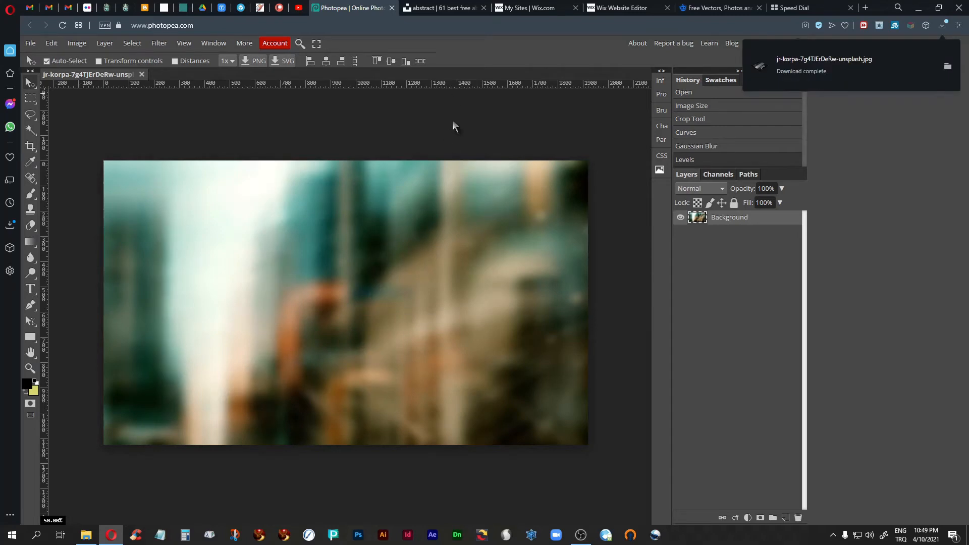
Move the exported JPG from the desktop into the backgrounds folder, keeping the desktop version over the existing file of the same name
{"action": "left_click", "coordinate": [919, 7]}
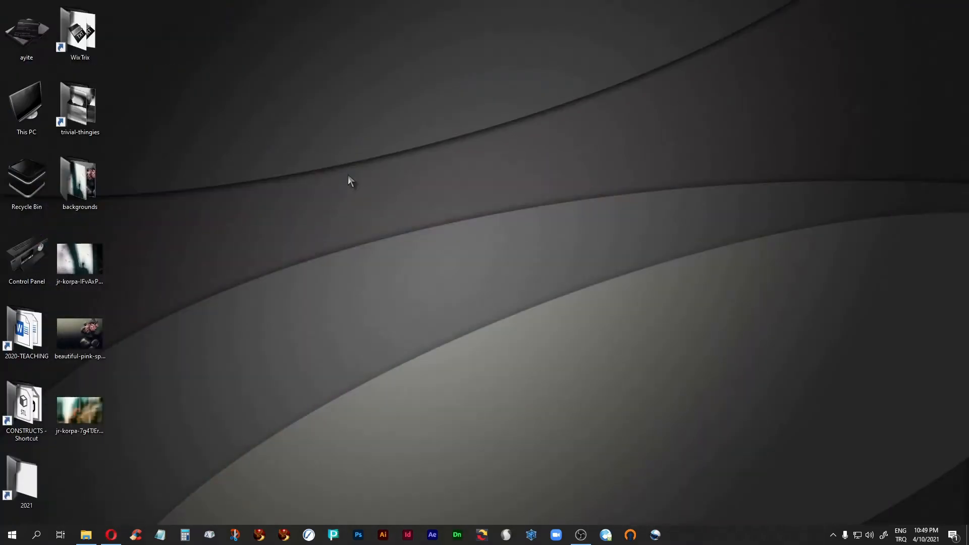
{"action": "left_click", "coordinate": [84, 535]}
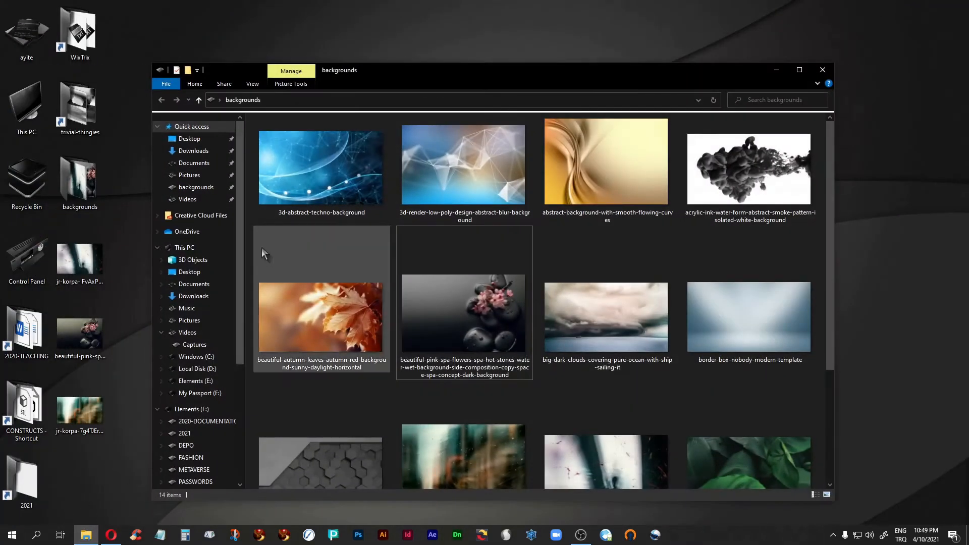
{"action": "left_click_drag", "start_coordinate": [104, 434], "coordinate": [443, 245]}
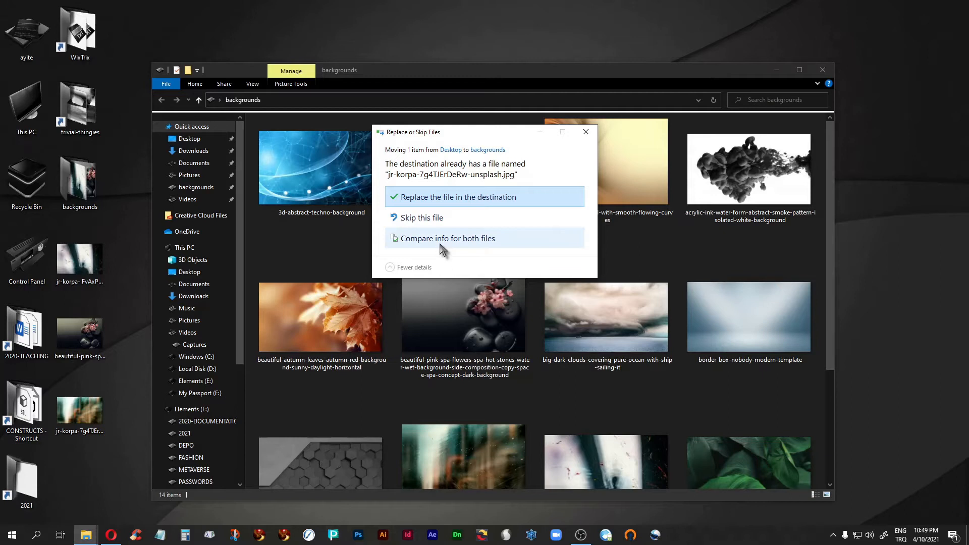
{"action": "left_click", "coordinate": [443, 246]}
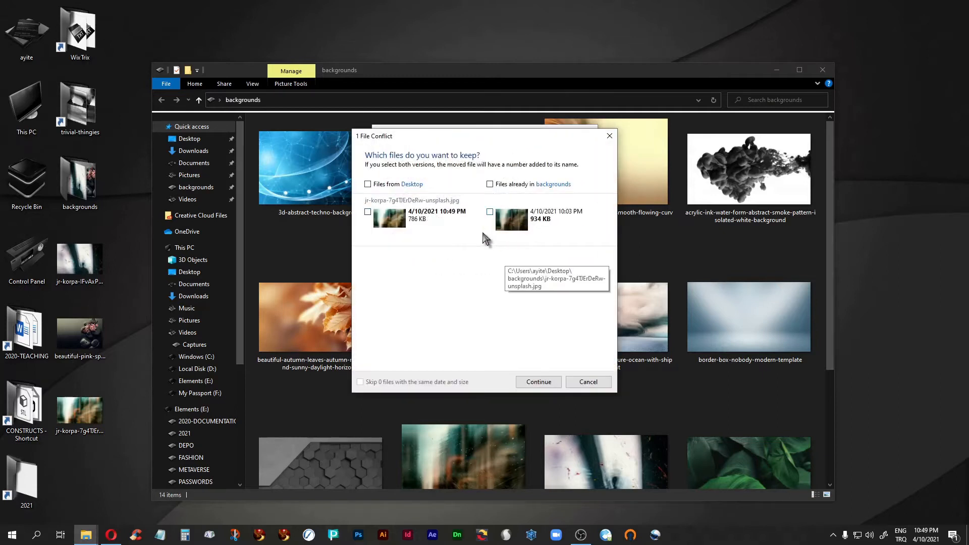
{"action": "left_click", "coordinate": [368, 184]}
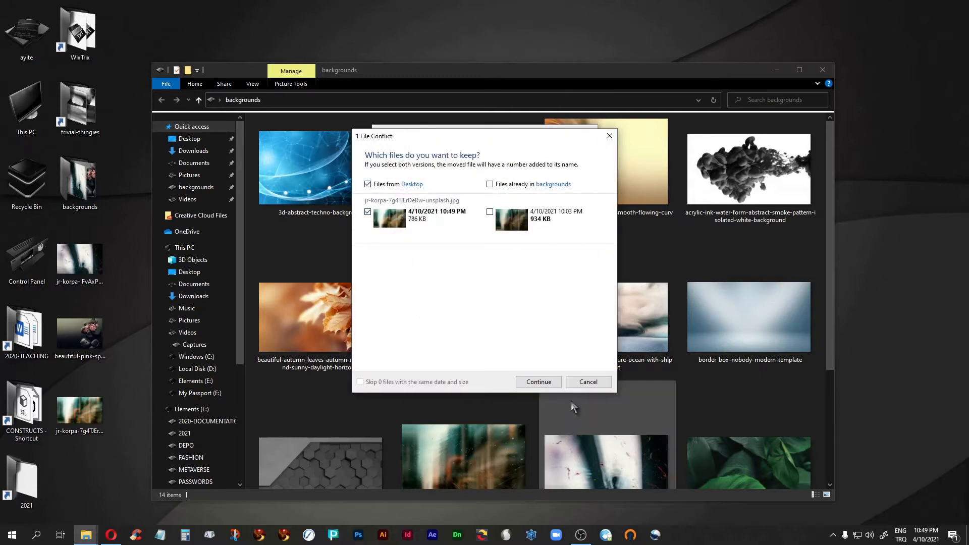
{"action": "left_click", "coordinate": [536, 382]}
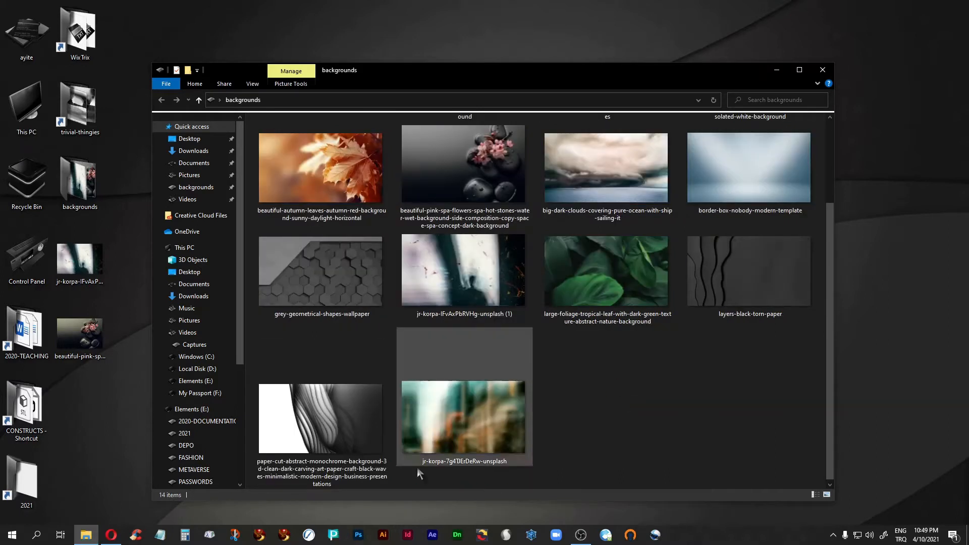
Switch to the Wix Editor and upload the pink spa flowers, 3d-abstract-techno, acrylic ink and two Unsplash images to the backgrounds site folder
{"action": "left_click", "coordinate": [111, 535]}
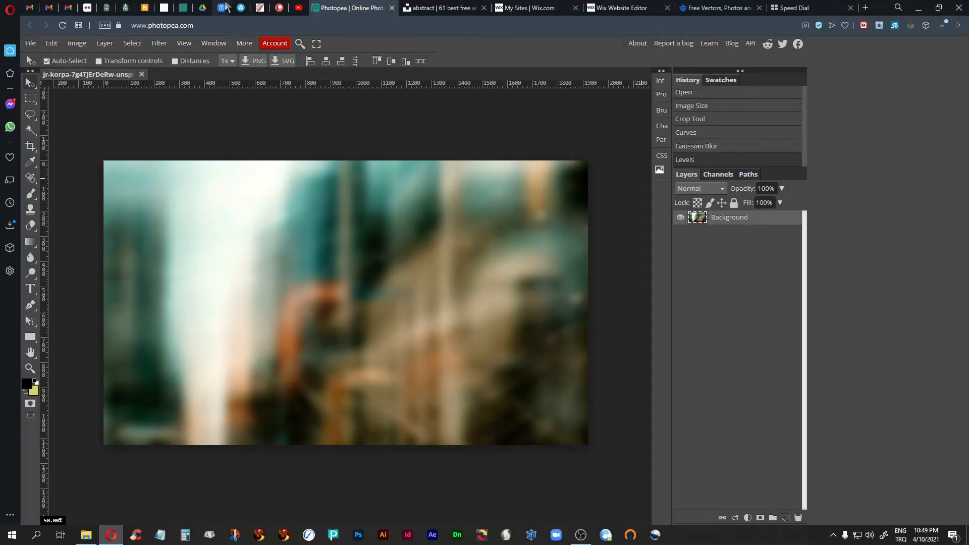
{"action": "left_click", "coordinate": [622, 8]}
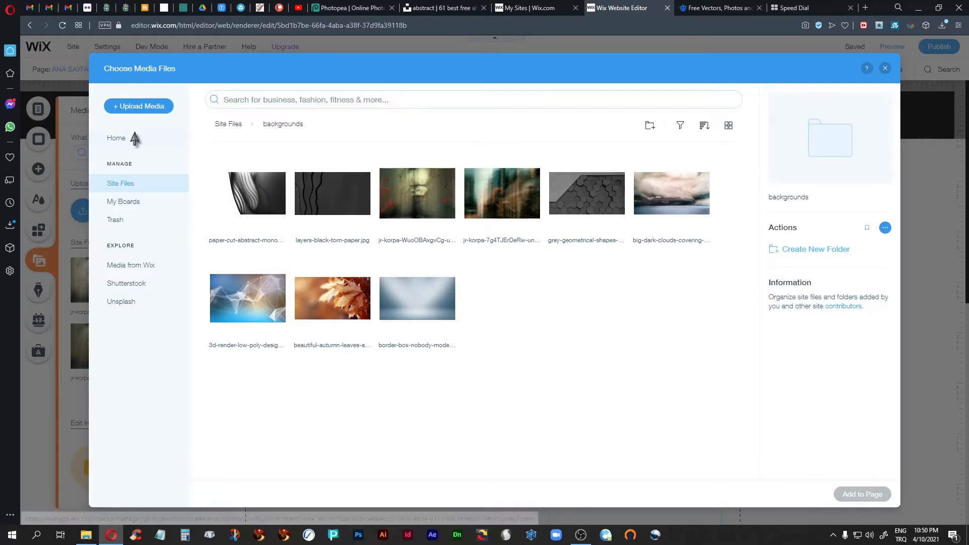
{"action": "left_click", "coordinate": [138, 107]}
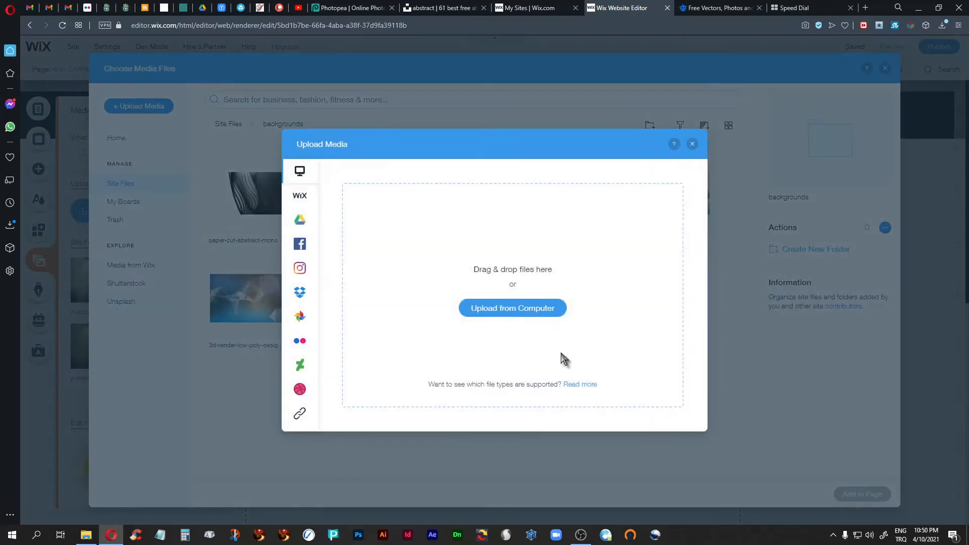
{"action": "left_click", "coordinate": [536, 309]}
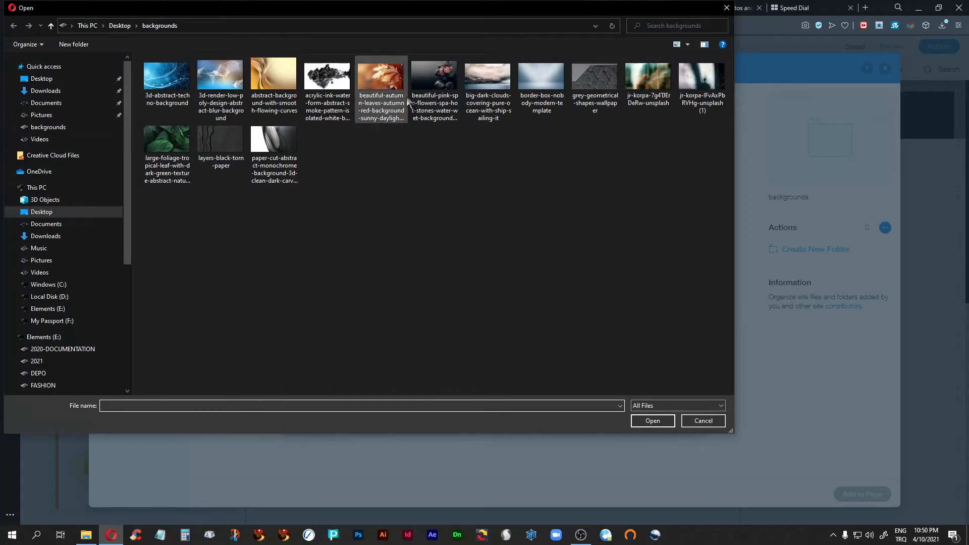
{"action": "left_click_drag", "start_coordinate": [411, 13], "coordinate": [469, 94]}
{"action": "left_click", "coordinate": [499, 175]}
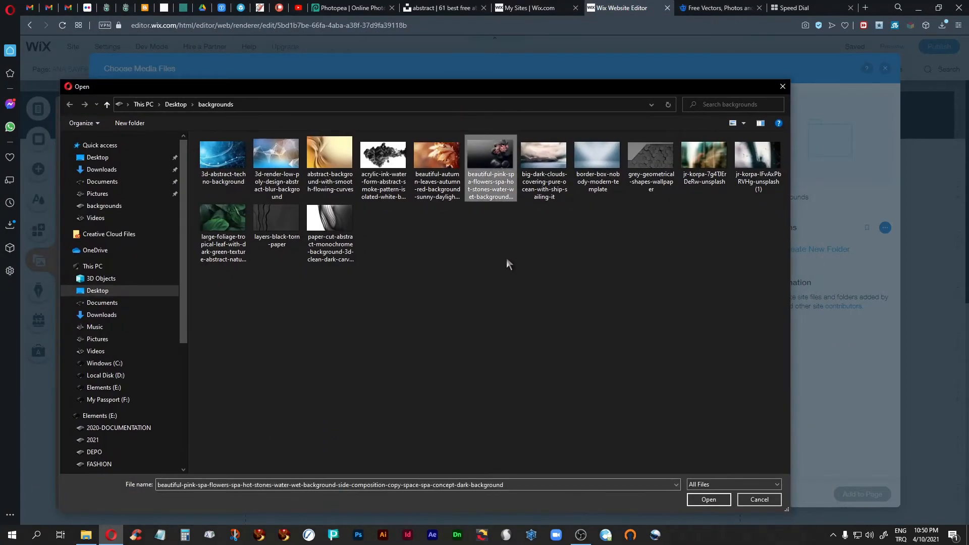
{"action": "left_click", "coordinate": [705, 157], "text": "ctrl"}
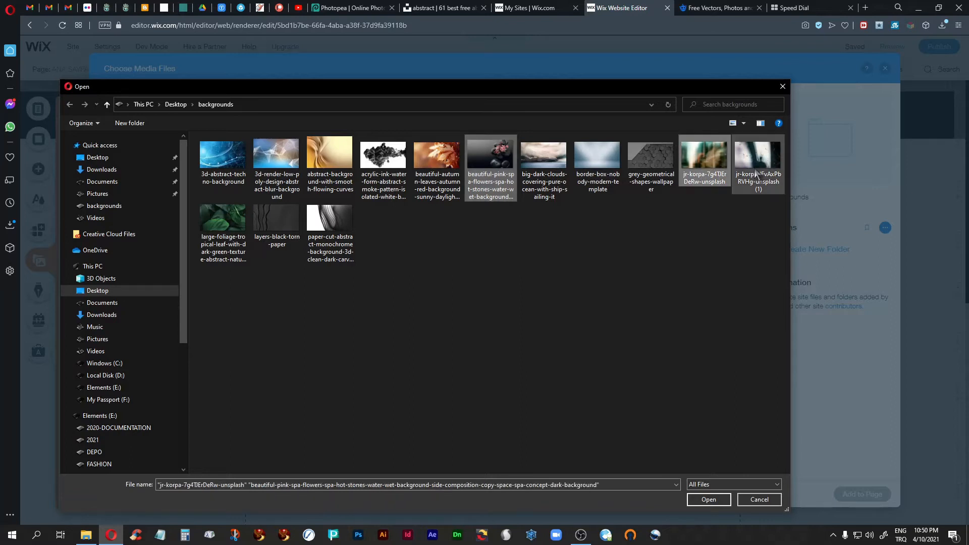
{"action": "left_click", "coordinate": [760, 166], "text": "ctrl"}
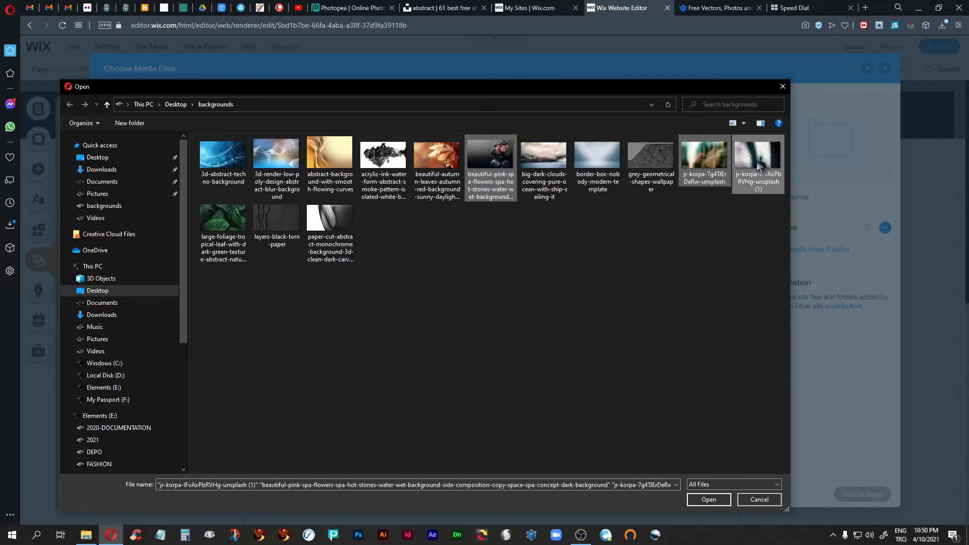
{"action": "left_click", "coordinate": [221, 159], "text": "ctrl"}
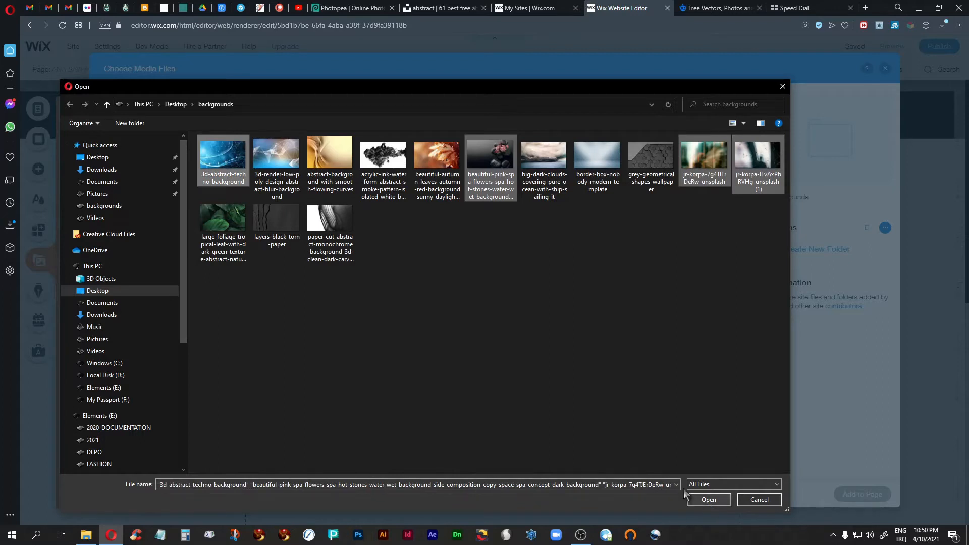
{"action": "left_click", "coordinate": [384, 162], "text": "ctrl"}
{"action": "left_click", "coordinate": [709, 500]}
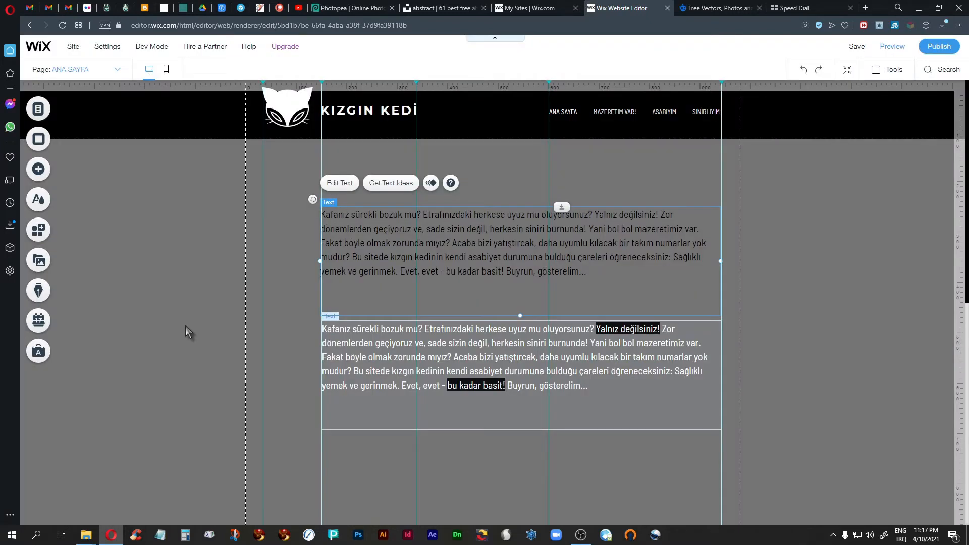
Set the paper-cut abstract monochrome image from the backgrounds site folder as the ANA SAYFA page's background
{"action": "left_click", "coordinate": [189, 208]}
{"action": "left_click", "coordinate": [206, 185]}
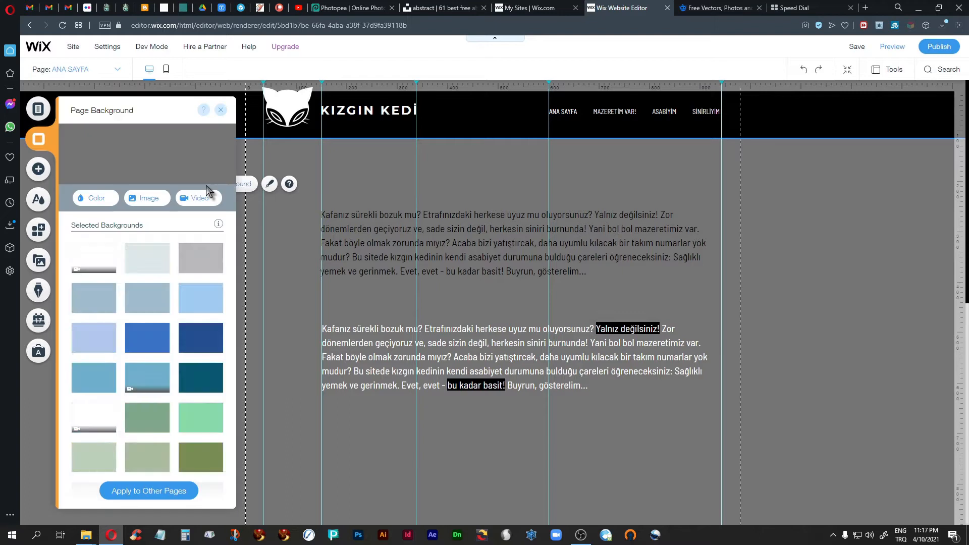
{"action": "left_click", "coordinate": [148, 199]}
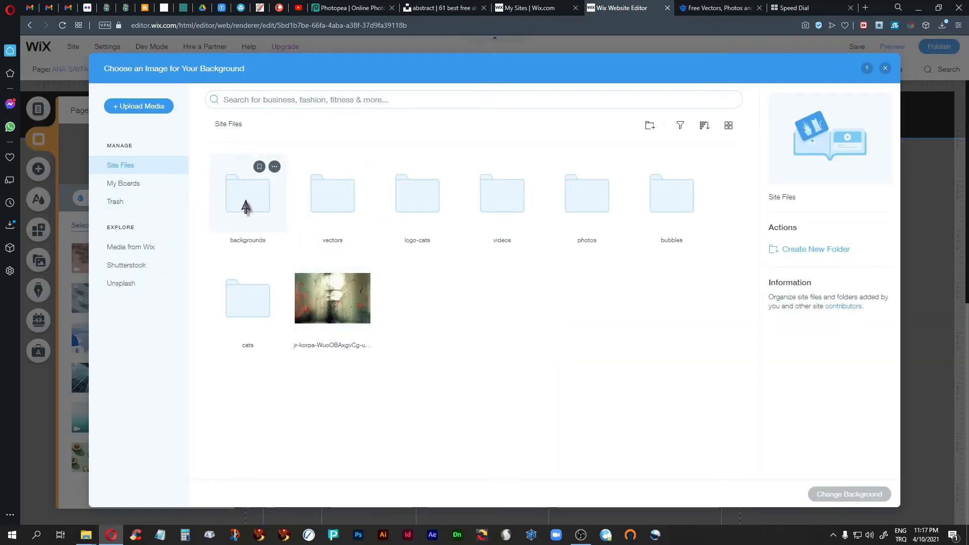
{"action": "double_click", "coordinate": [248, 206]}
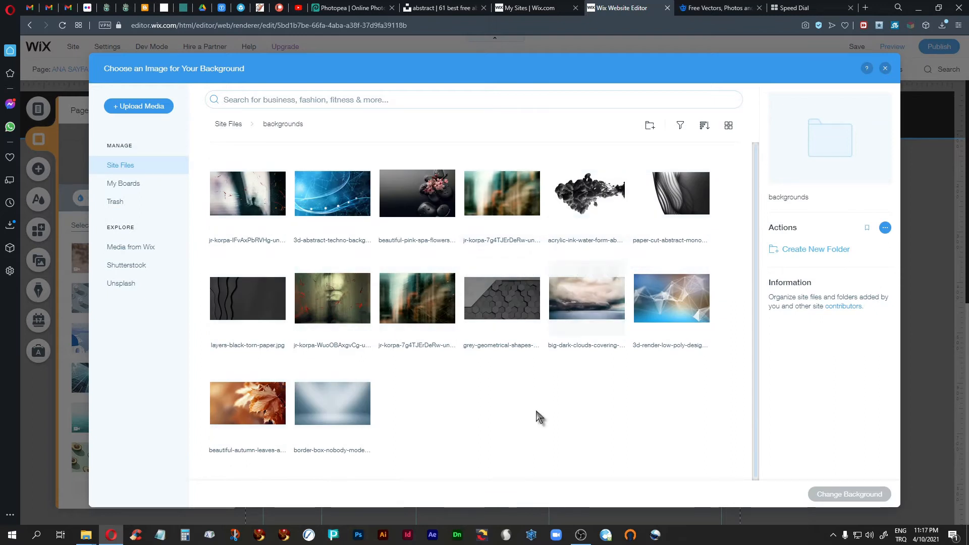
{"action": "left_click", "coordinate": [679, 212]}
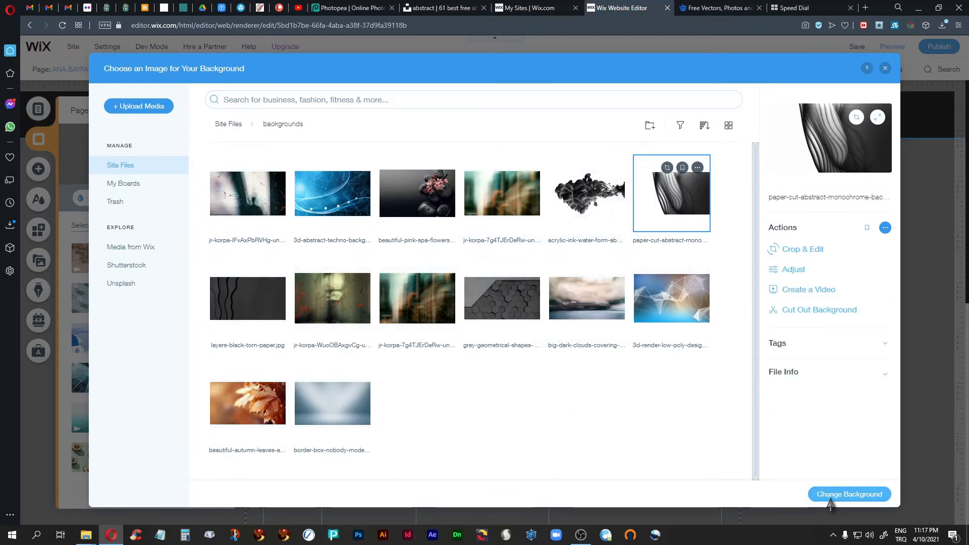
{"action": "left_click", "coordinate": [850, 494]}
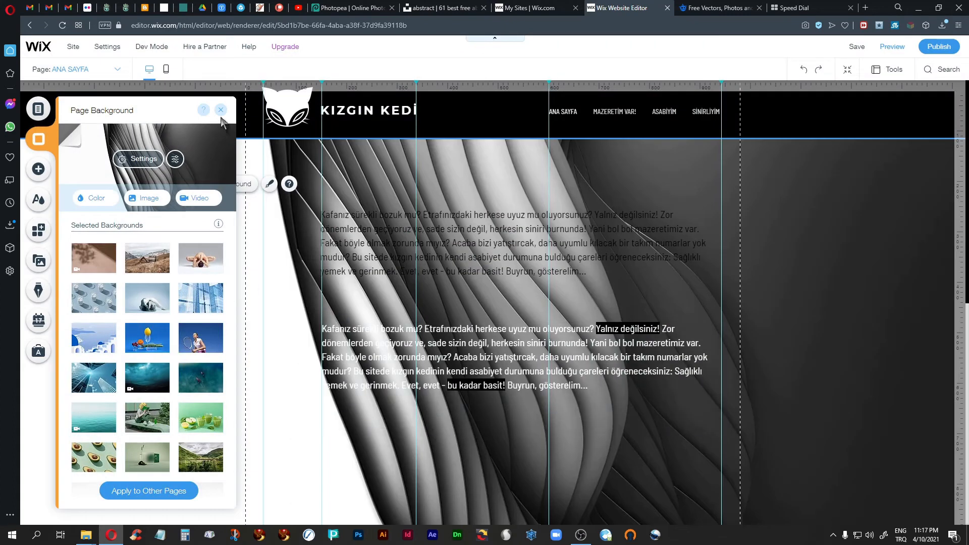
{"action": "left_click", "coordinate": [221, 110]}
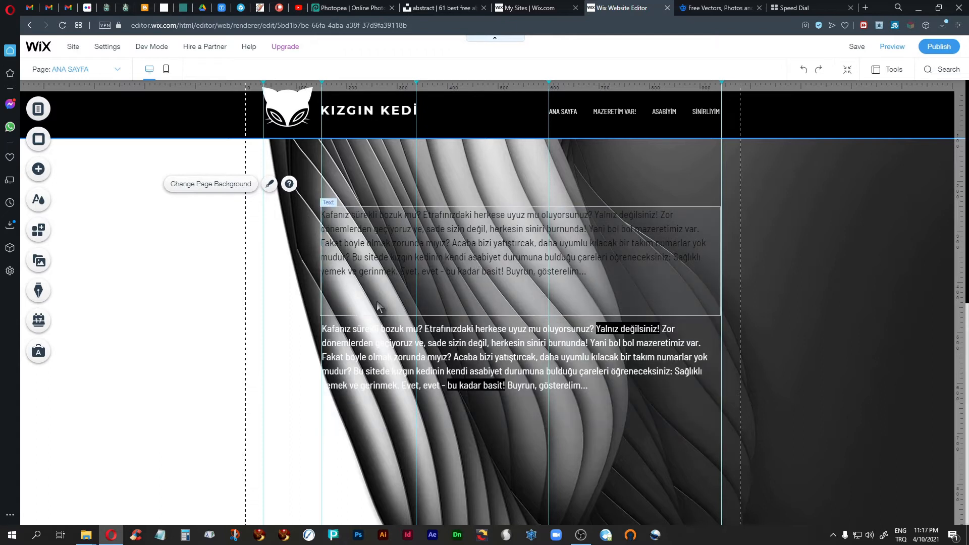
Give the page design a white fill at 69% opacity and check the page in preview mode
{"action": "left_click", "coordinate": [270, 183]}
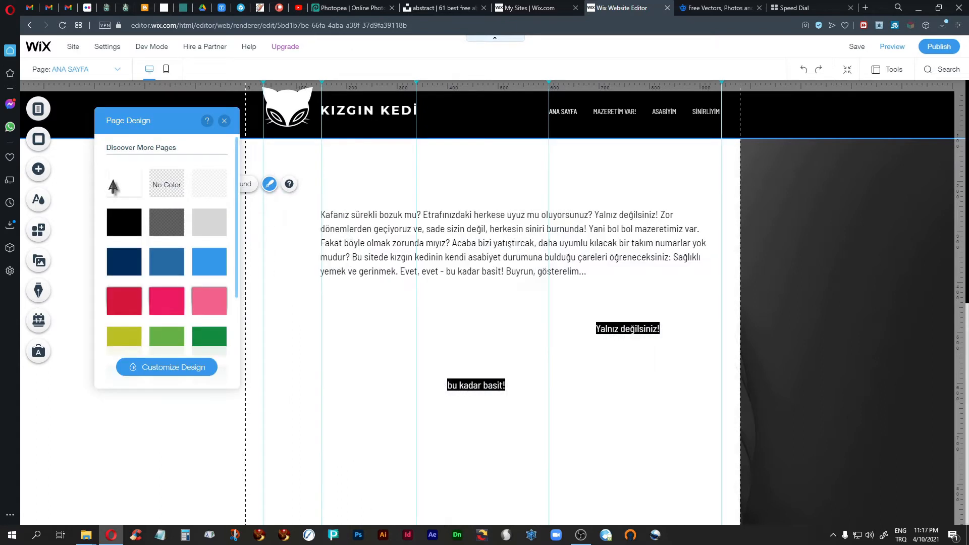
{"action": "left_click", "coordinate": [116, 187]}
{"action": "left_click", "coordinate": [131, 368]}
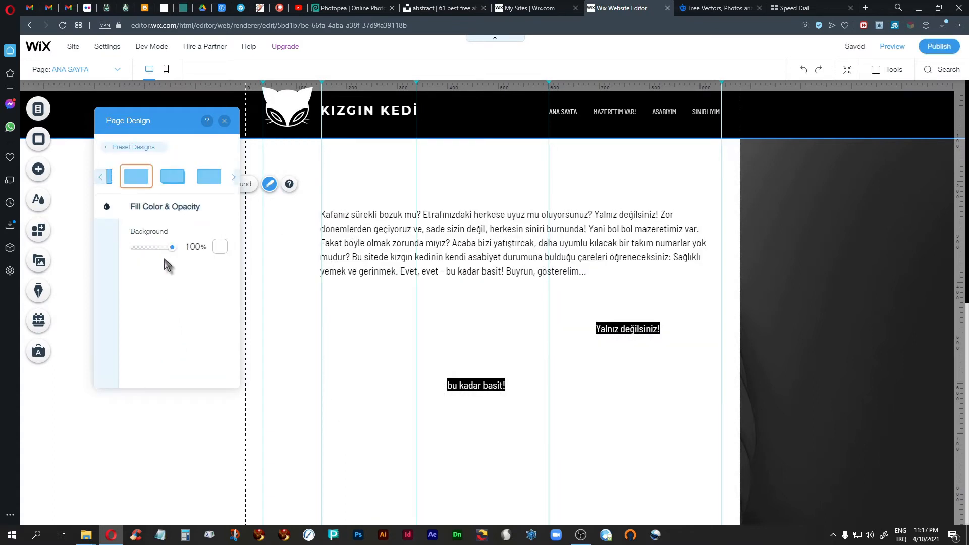
{"action": "left_click_drag", "start_coordinate": [172, 248], "coordinate": [158, 252]}
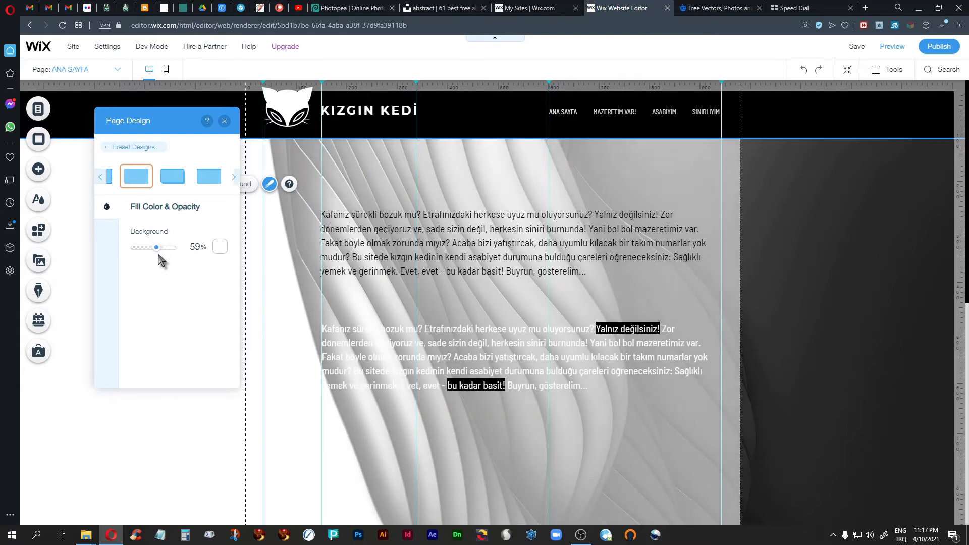
{"action": "left_click_drag", "start_coordinate": [159, 254], "coordinate": [159, 255]}
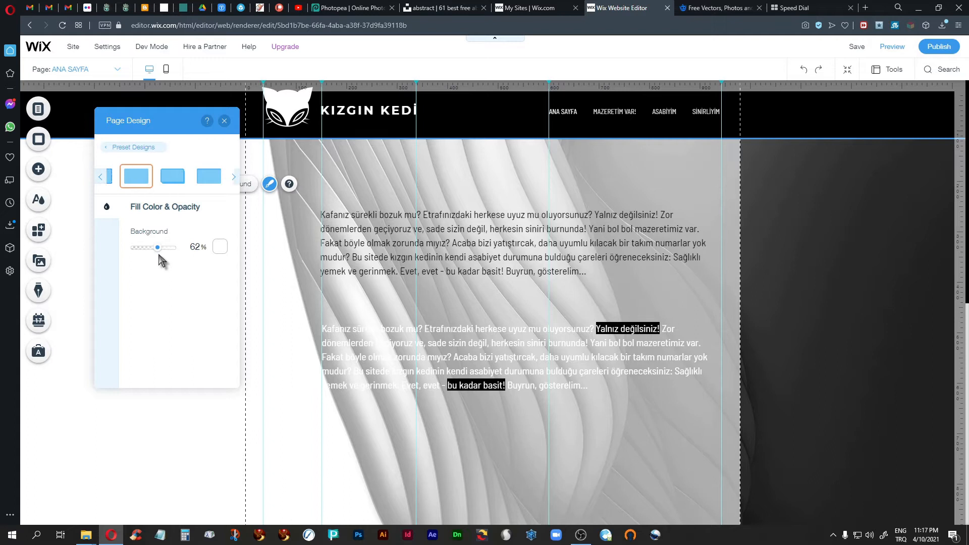
{"action": "left_click", "coordinate": [159, 248]}
{"action": "left_click_drag", "start_coordinate": [159, 256], "coordinate": [161, 256]}
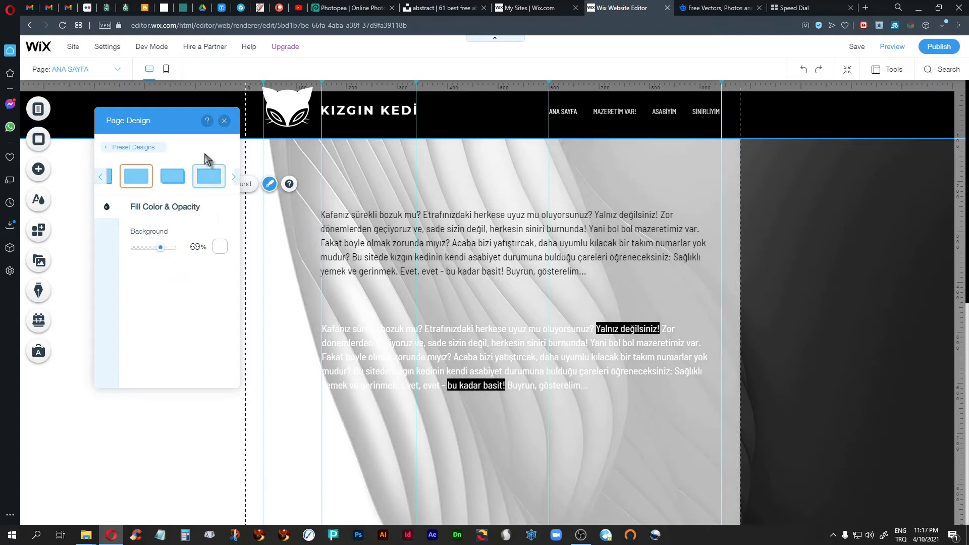
{"action": "left_click", "coordinate": [224, 121]}
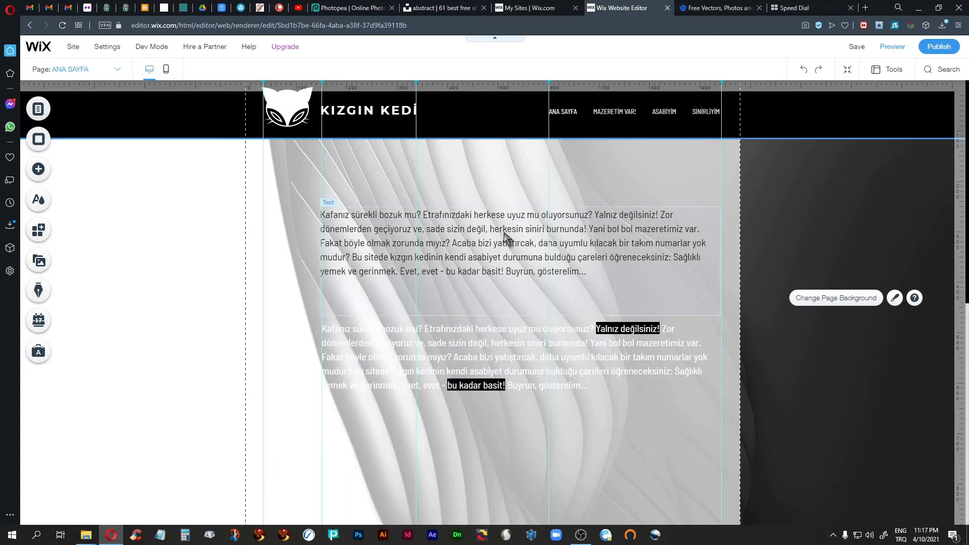
{"action": "left_click", "coordinate": [893, 46]}
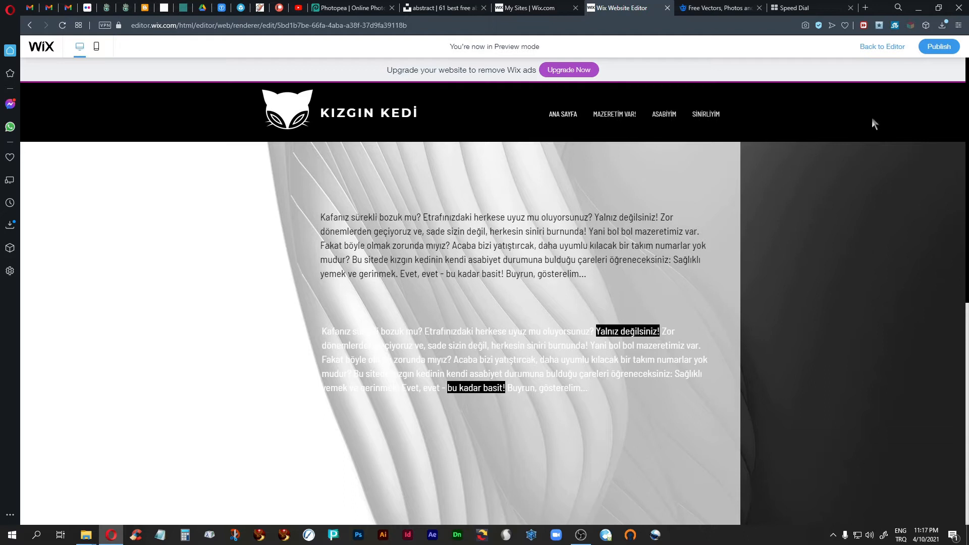
{"action": "left_click", "coordinate": [881, 45]}
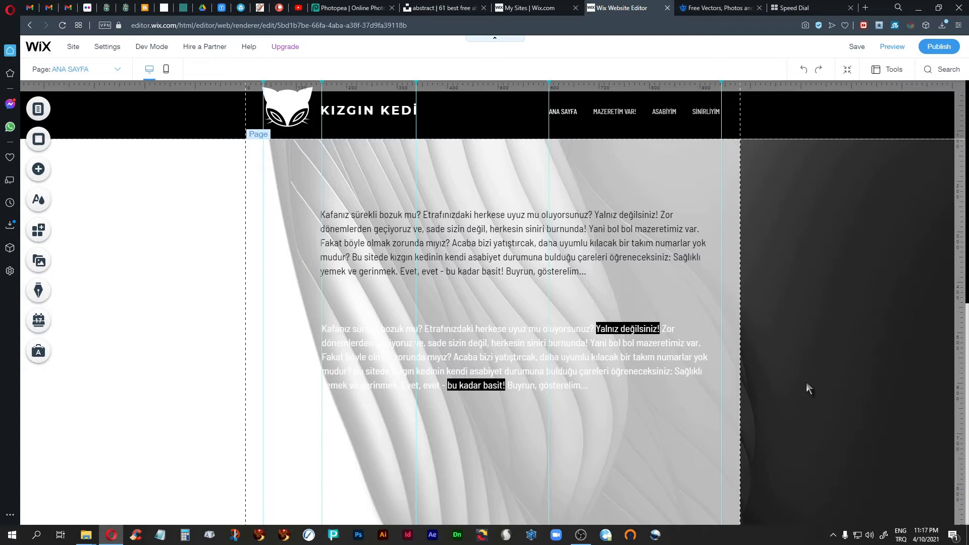
Set 3d-abstract-techno-background.jpg from the backgrounds site folder as the page background
{"action": "mouse_move", "coordinate": [806, 383]}
{"action": "left_click", "coordinate": [820, 359]}
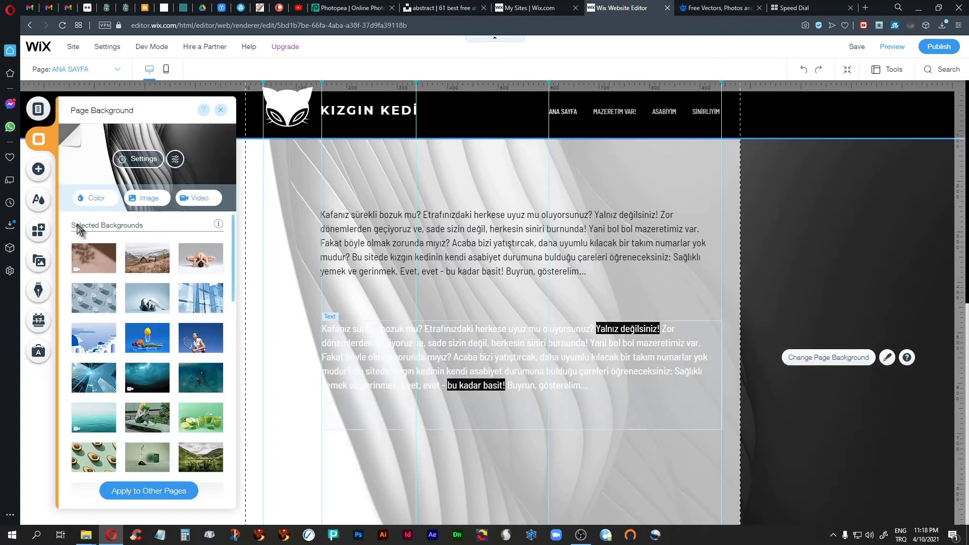
{"action": "left_click", "coordinate": [145, 199]}
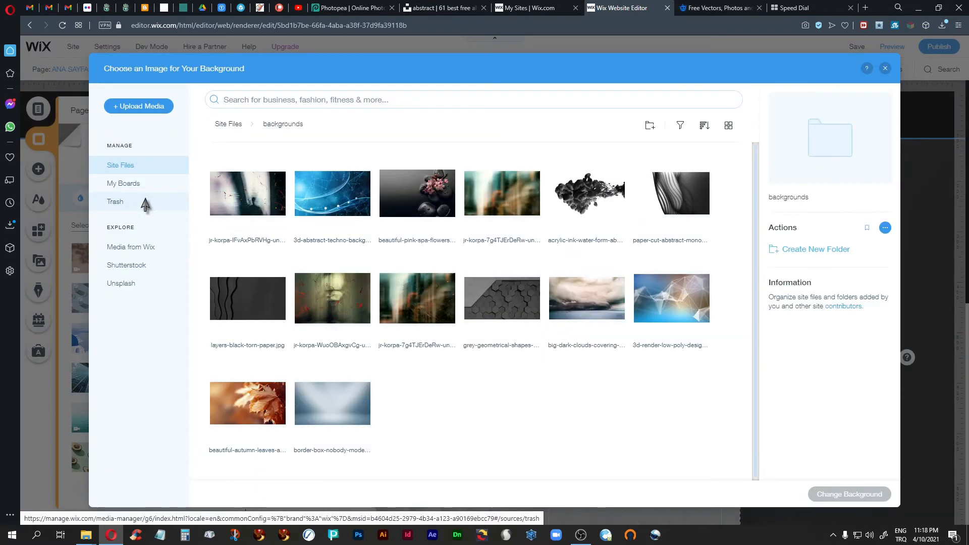
{"action": "left_click", "coordinate": [315, 205]}
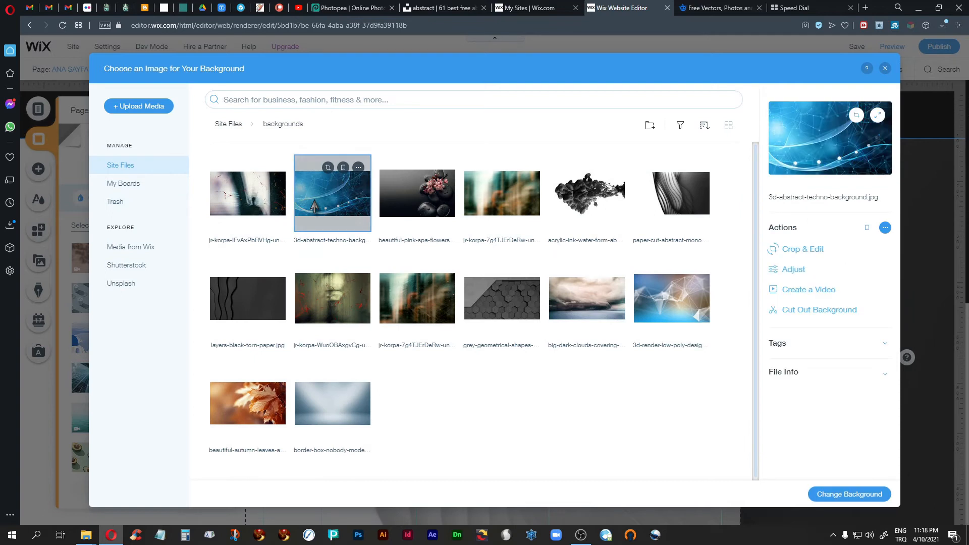
{"action": "left_click", "coordinate": [850, 494]}
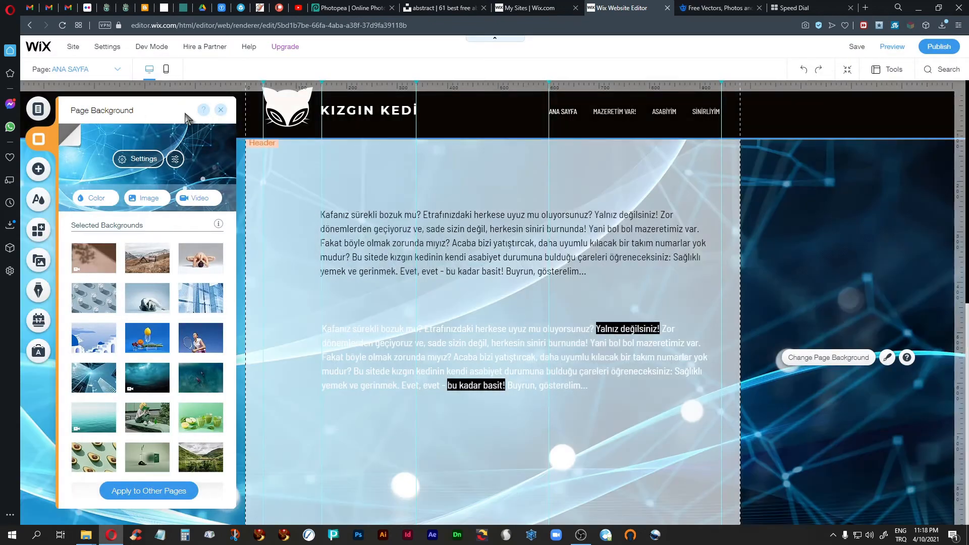
{"action": "left_click", "coordinate": [220, 111]}
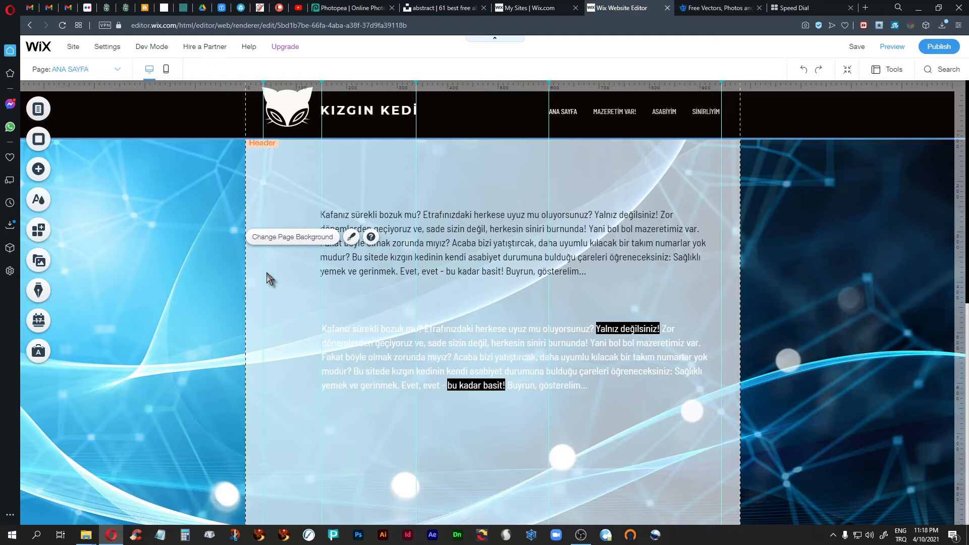
Move the dark text block slightly up and the white text block well down to open a gap between them
{"action": "left_click", "coordinate": [449, 263]}
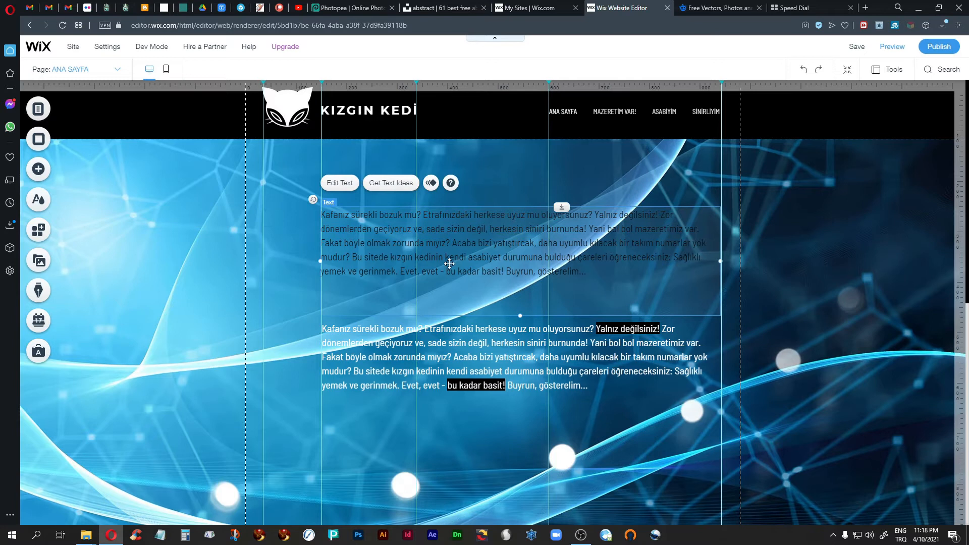
{"action": "left_click_drag", "start_coordinate": [467, 248], "coordinate": [469, 234]}
{"action": "left_click", "coordinate": [456, 352]}
{"action": "left_click_drag", "start_coordinate": [469, 341], "coordinate": [466, 443]}
Add a black container box between the two text blocks and widen it to the outer text guides on both sides
{"action": "left_click", "coordinate": [39, 169]}
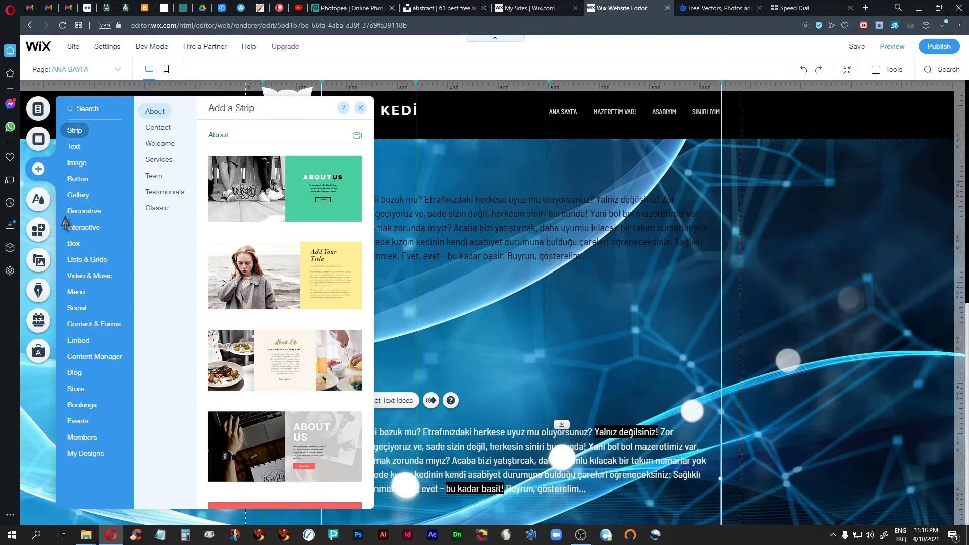
{"action": "left_click", "coordinate": [75, 245]}
{"action": "left_click_drag", "start_coordinate": [336, 253], "coordinate": [492, 353]}
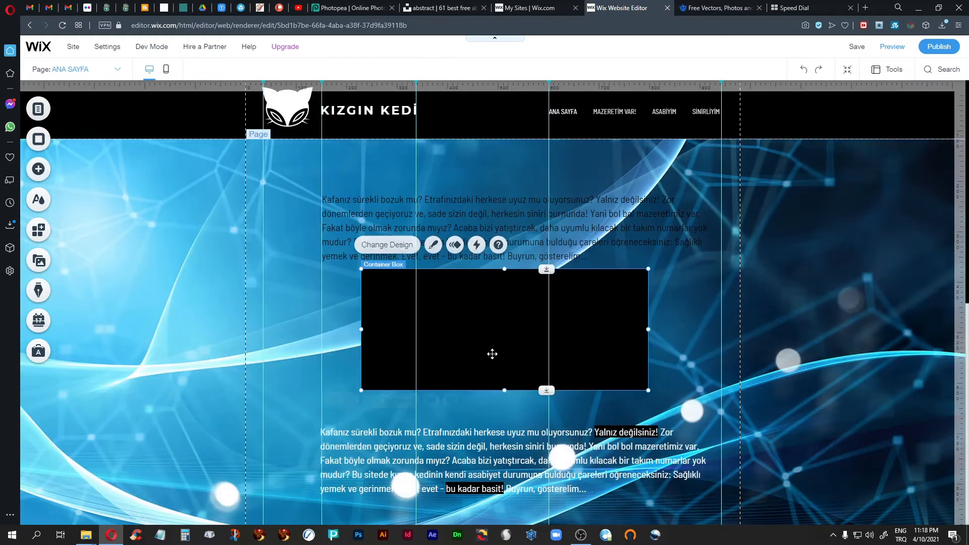
{"action": "left_click_drag", "start_coordinate": [361, 330], "coordinate": [322, 334]}
{"action": "left_click_drag", "start_coordinate": [649, 329], "coordinate": [722, 330]}
Move the white text block further down the page and stretch the black container box downward
{"action": "scroll", "coordinate": [529, 312], "scroll_direction": "down", "scroll_amount": 4}
{"action": "left_click", "coordinate": [529, 312]}
{"action": "left_click_drag", "start_coordinate": [509, 243], "coordinate": [511, 440]}
{"action": "scroll", "coordinate": [504, 337], "scroll_direction": "up", "scroll_amount": 4}
{"action": "left_click", "coordinate": [504, 326]}
{"action": "left_click_drag", "start_coordinate": [523, 390], "coordinate": [520, 480]}
Narrow the dark paragraph's text box and move it inside the black container box
{"action": "left_click", "coordinate": [549, 236]}
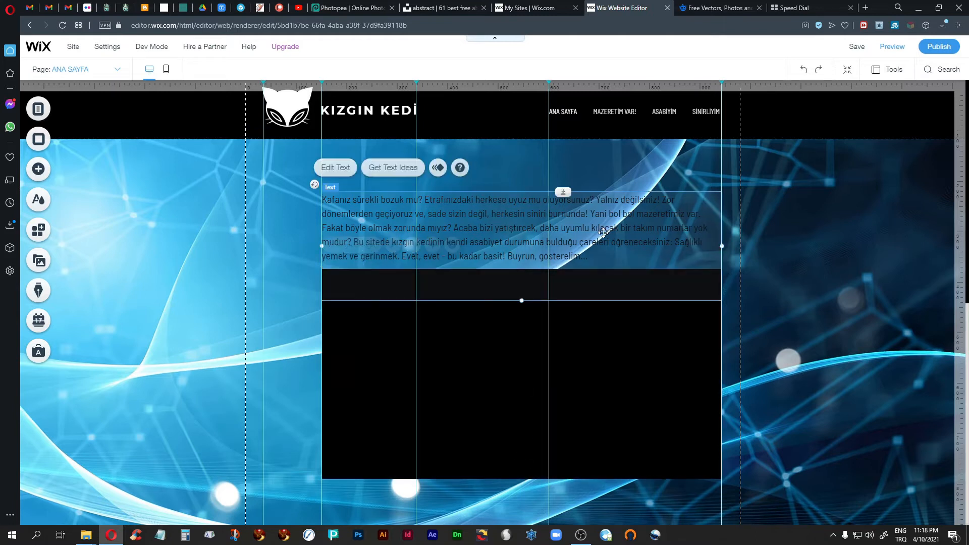
{"action": "left_click_drag", "start_coordinate": [722, 246], "coordinate": [638, 246]}
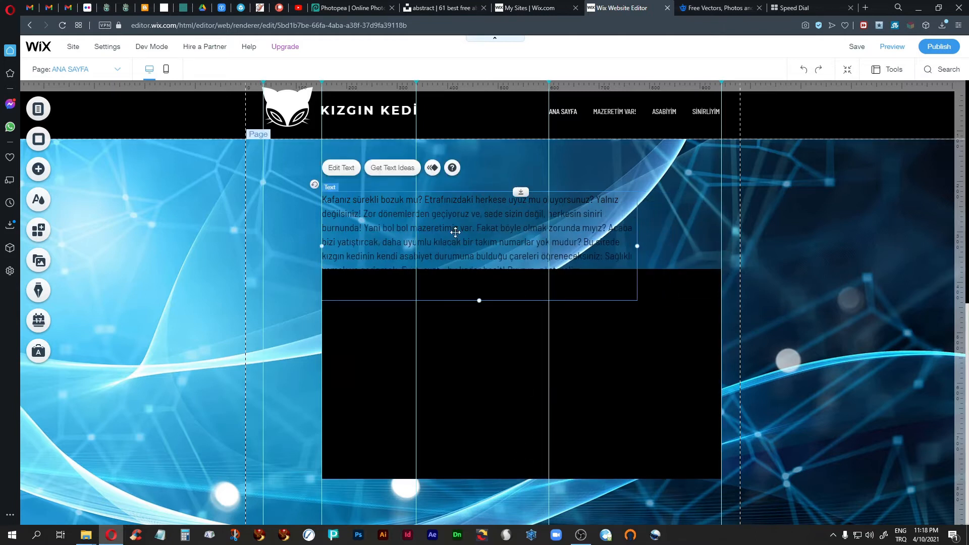
{"action": "left_click_drag", "start_coordinate": [441, 221], "coordinate": [461, 328]}
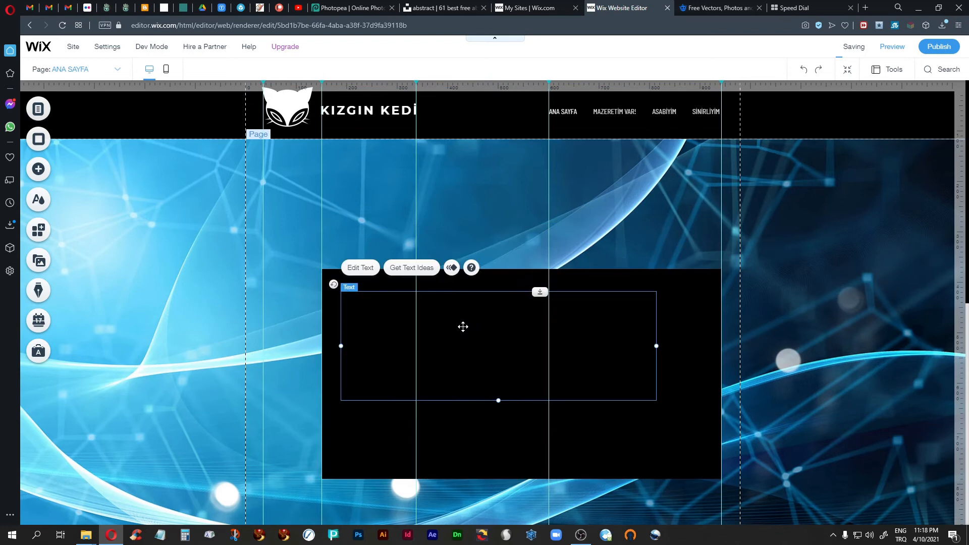
Set the text colour of the paragraph inside the container box to white (#FFFFFF)
{"action": "left_click", "coordinate": [361, 268]}
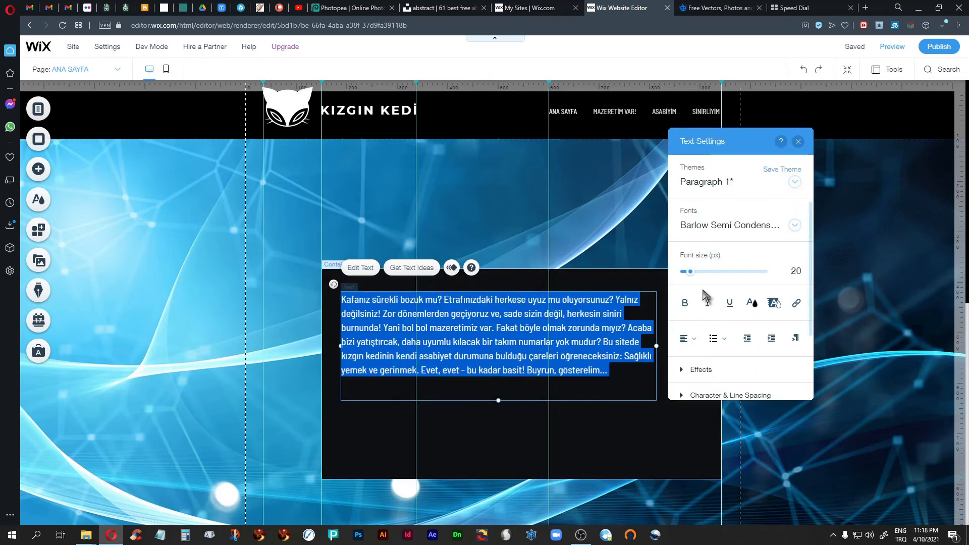
{"action": "left_click", "coordinate": [753, 304]}
{"action": "left_click", "coordinate": [677, 218]}
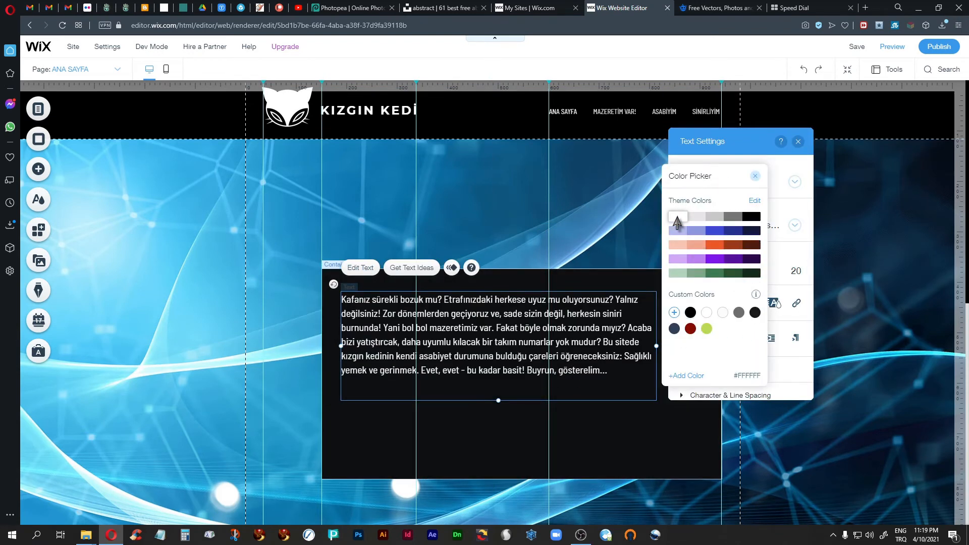
{"action": "left_click", "coordinate": [756, 176]}
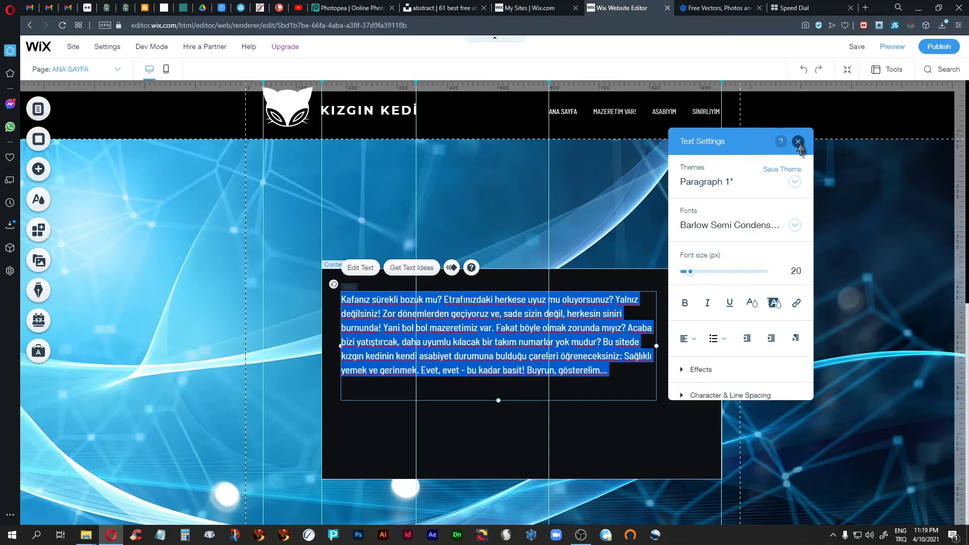
{"action": "left_click", "coordinate": [798, 141]}
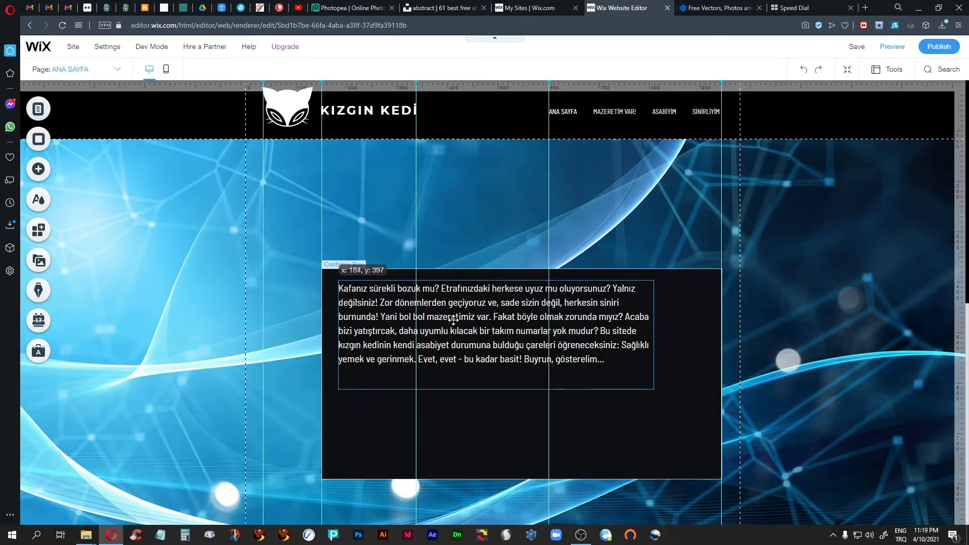
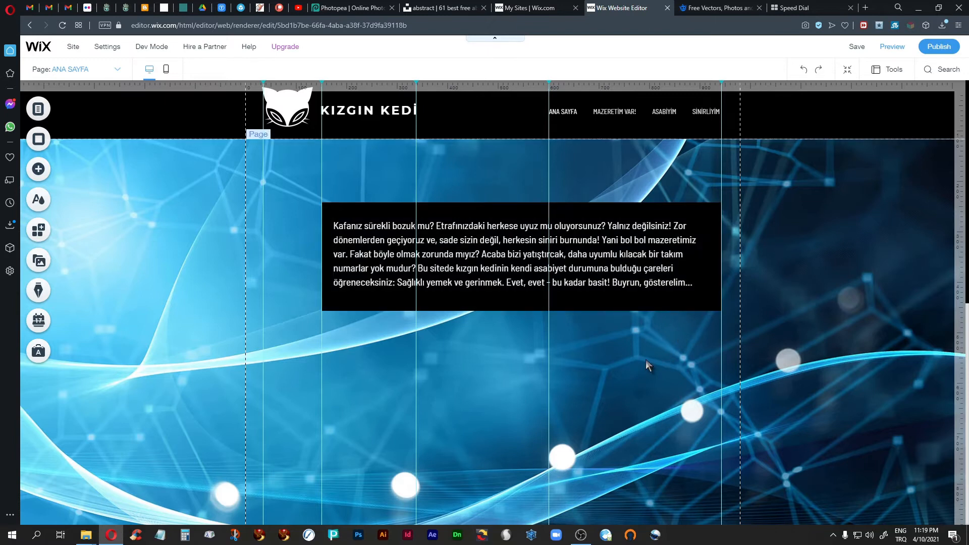
Examine how the boxed and unboxed paragraphs read against the techno background along the page
{"action": "scroll", "coordinate": [646, 359], "scroll_direction": "down", "scroll_amount": 4}
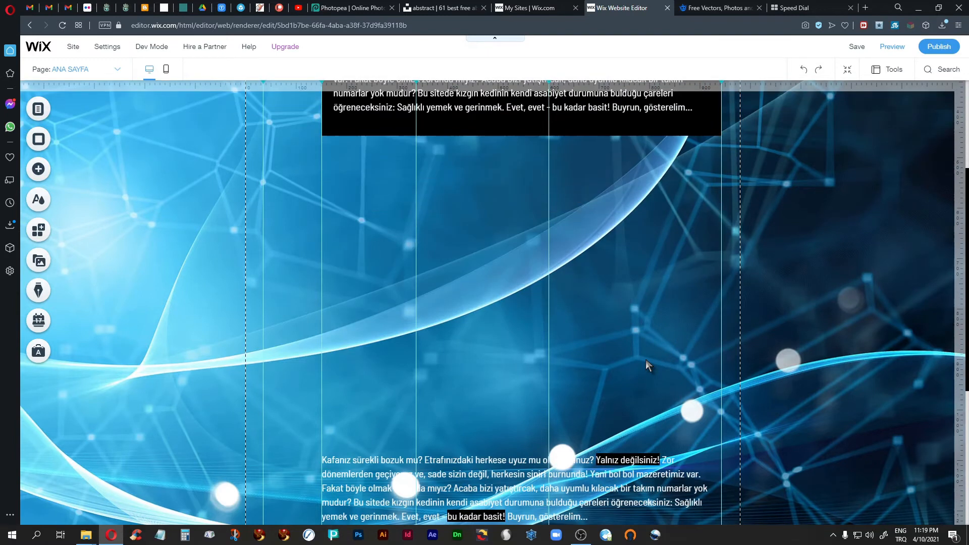
{"action": "scroll", "coordinate": [647, 359], "scroll_direction": "up", "scroll_amount": 4}
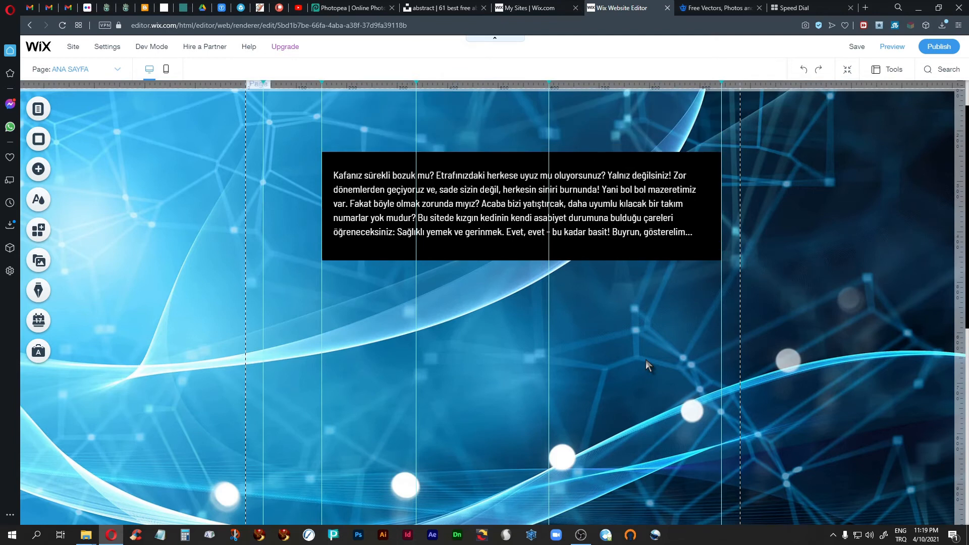
{"action": "scroll", "coordinate": [646, 360], "scroll_direction": "up", "scroll_amount": 1}
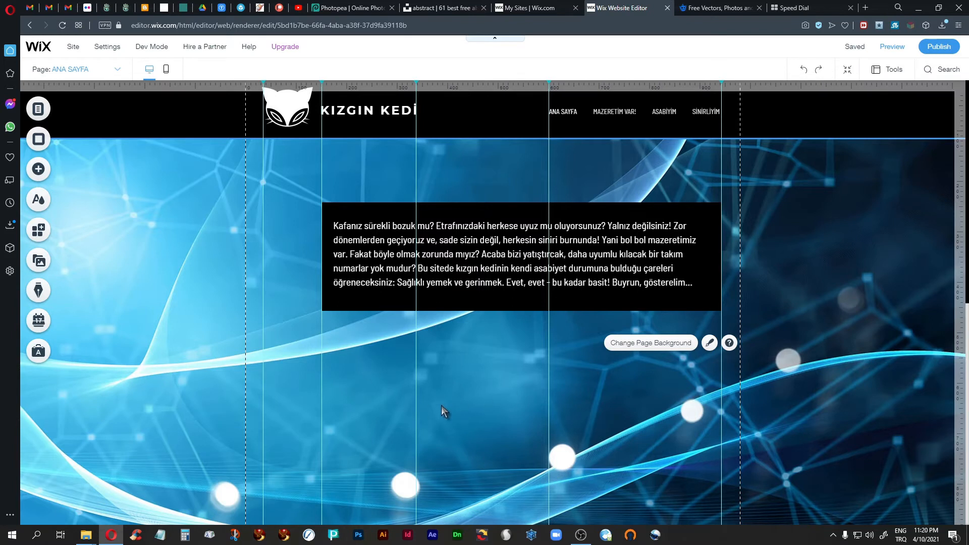
{"action": "scroll", "coordinate": [441, 405], "scroll_direction": "down", "scroll_amount": 3}
{"action": "scroll", "coordinate": [441, 405], "scroll_direction": "up", "scroll_amount": 3}
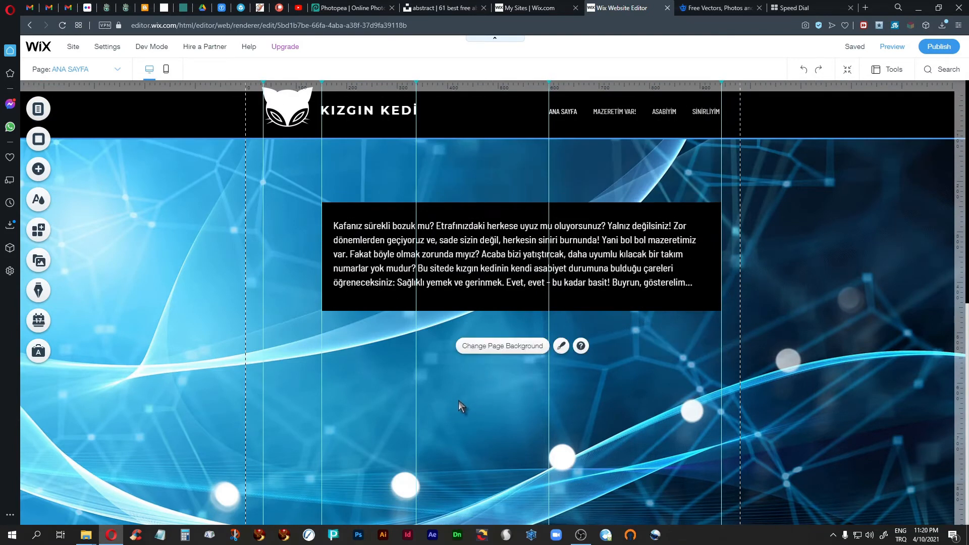
{"action": "left_click", "coordinate": [346, 306]}
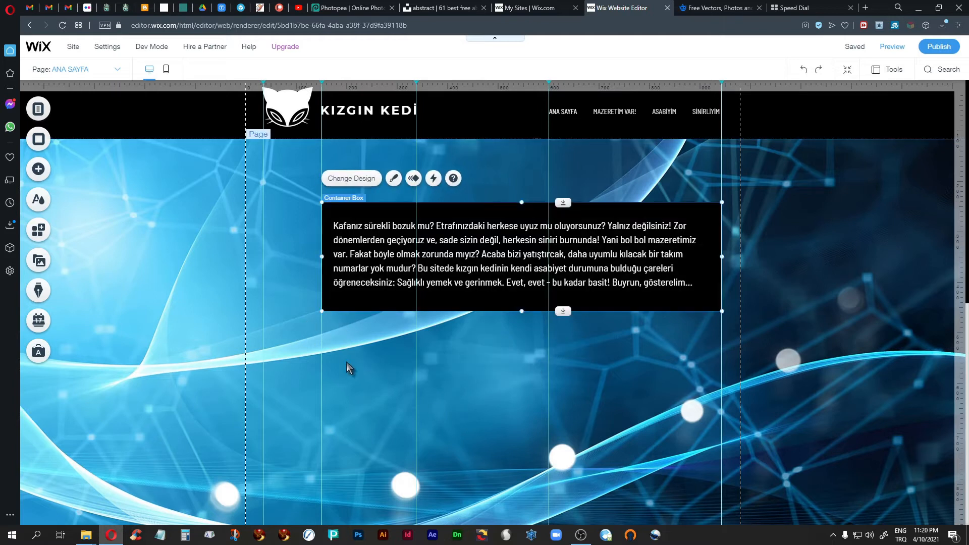
{"action": "left_click", "coordinate": [363, 389]}
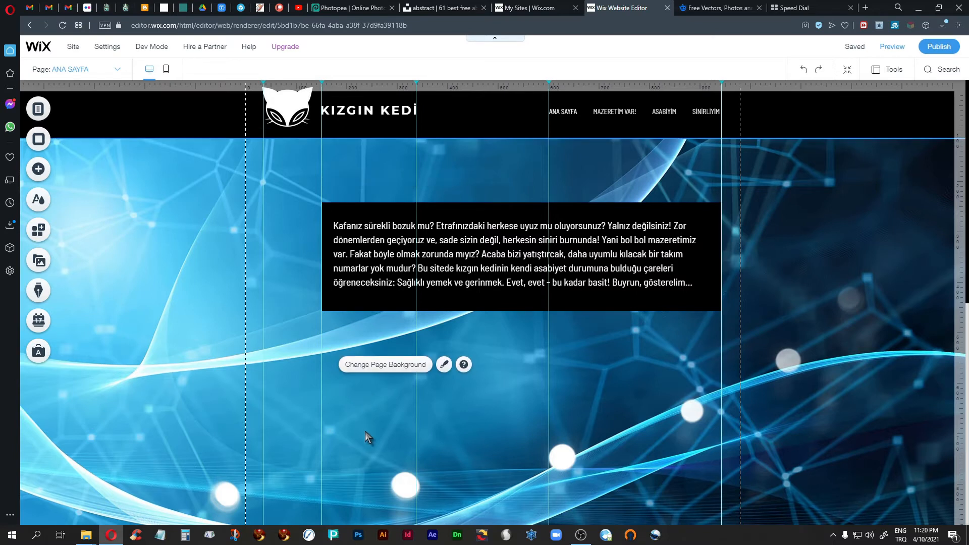
{"action": "scroll", "coordinate": [365, 431], "scroll_direction": "down", "scroll_amount": 1}
{"action": "scroll", "coordinate": [365, 431], "scroll_direction": "up", "scroll_amount": 1}
Add the adult-woman-practicing-yoga-home.jpg image from the photos site folder to the page
{"action": "left_click", "coordinate": [43, 171]}
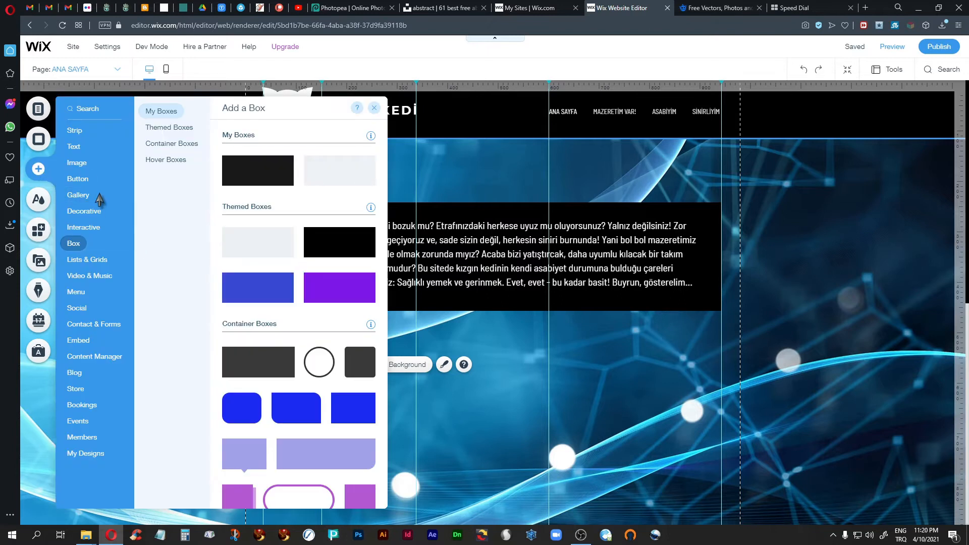
{"action": "mouse_move", "coordinate": [81, 167]}
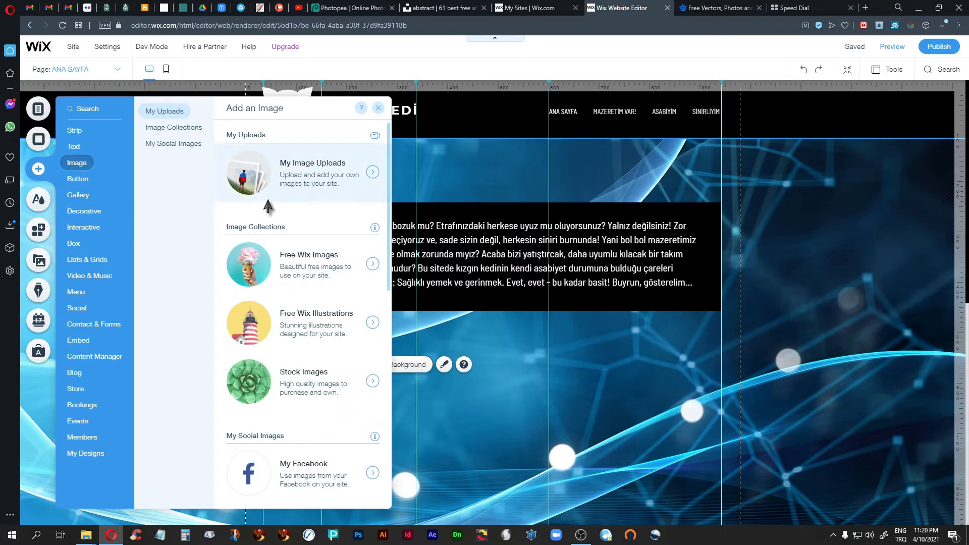
{"action": "left_click", "coordinate": [300, 184]}
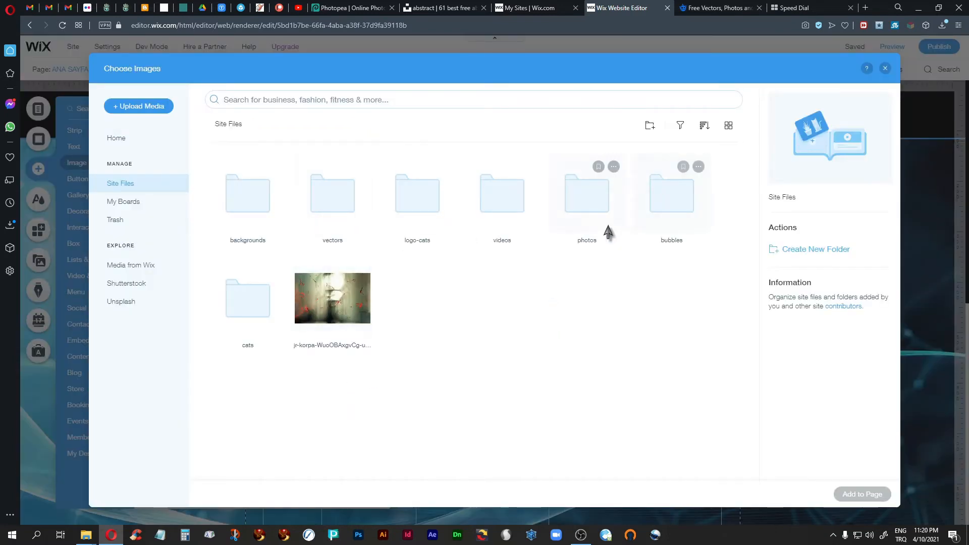
{"action": "double_click", "coordinate": [597, 210]}
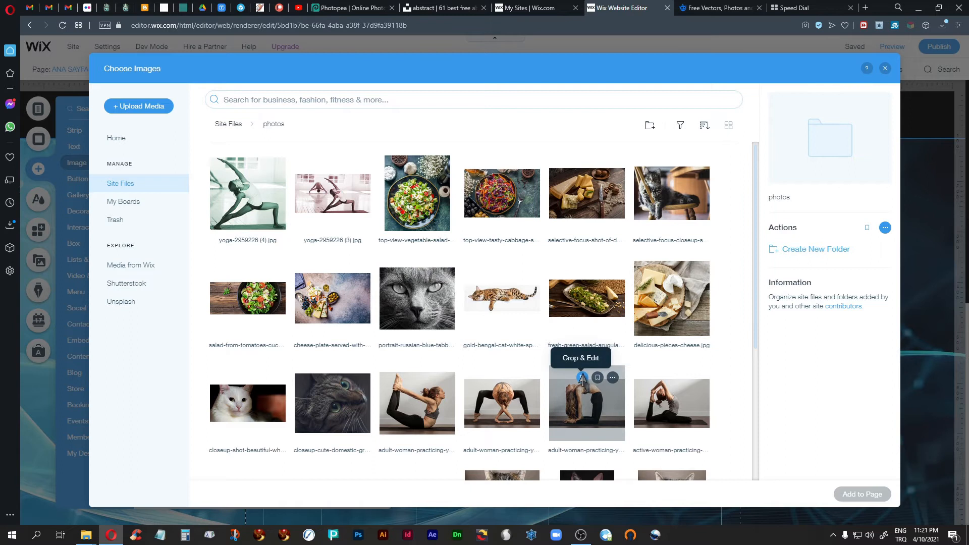
{"action": "scroll", "coordinate": [581, 392], "scroll_direction": "down", "scroll_amount": 2}
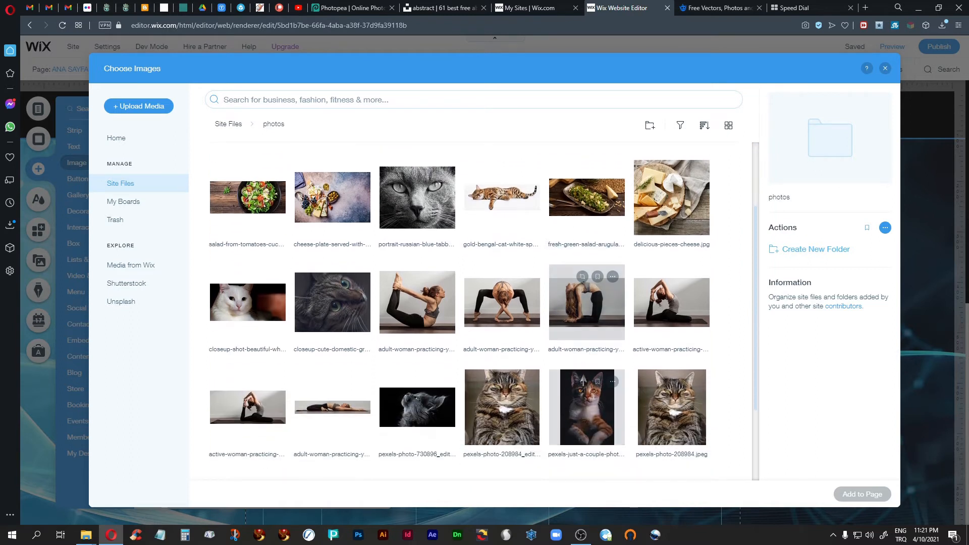
{"action": "left_click", "coordinate": [417, 303]}
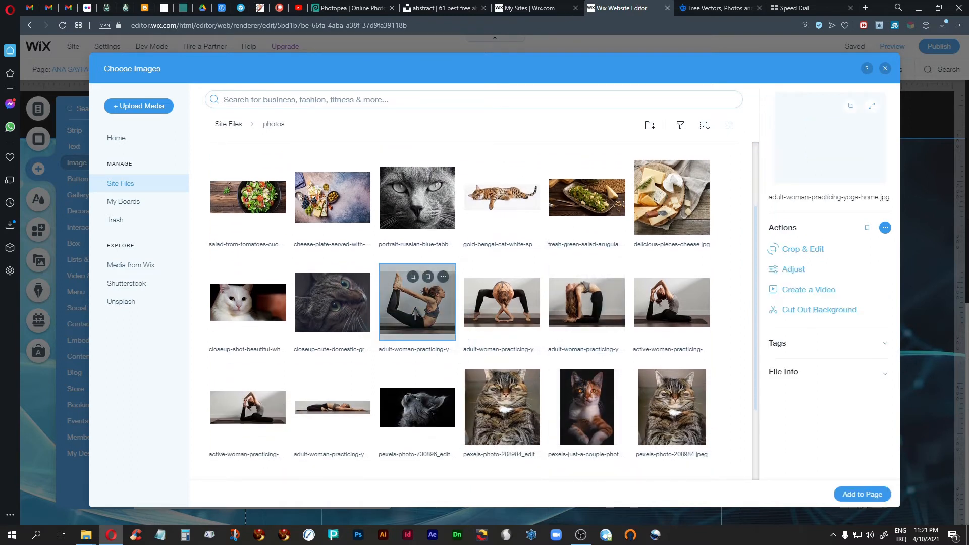
{"action": "left_click", "coordinate": [862, 495]}
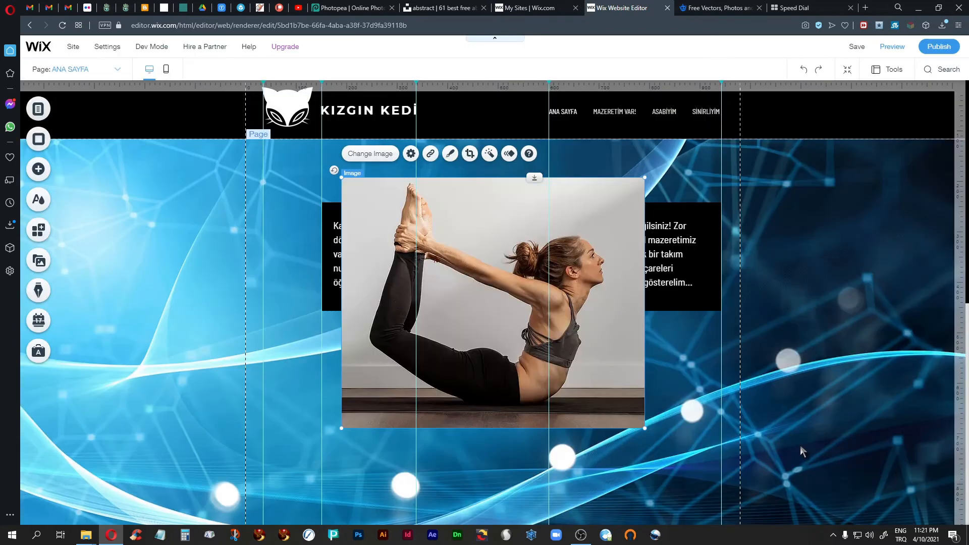
Place the yoga image just below the text box, aligned with its left edge, and delete the image
{"action": "left_click_drag", "start_coordinate": [481, 279], "coordinate": [461, 420]}
{"action": "scroll", "coordinate": [719, 442], "scroll_direction": "down", "scroll_amount": 2}
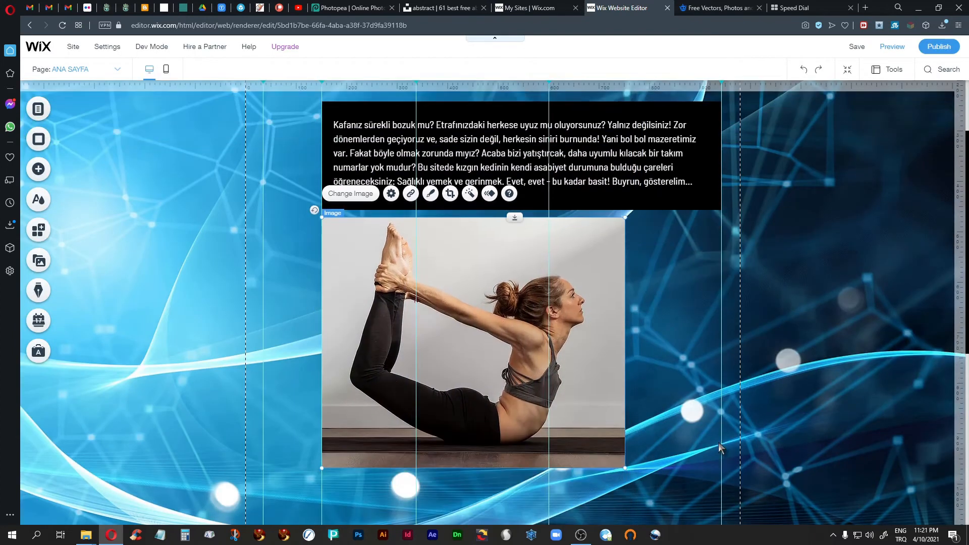
{"action": "left_click_drag", "start_coordinate": [470, 333], "coordinate": [470, 342]}
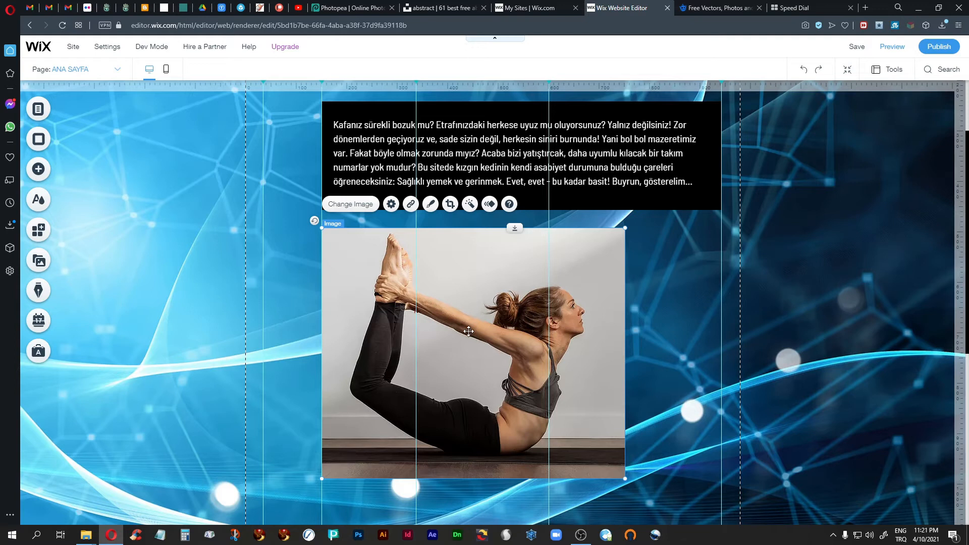
{"action": "key", "text": "Delete"}
{"action": "scroll", "coordinate": [466, 329], "scroll_direction": "up", "scroll_amount": 2}
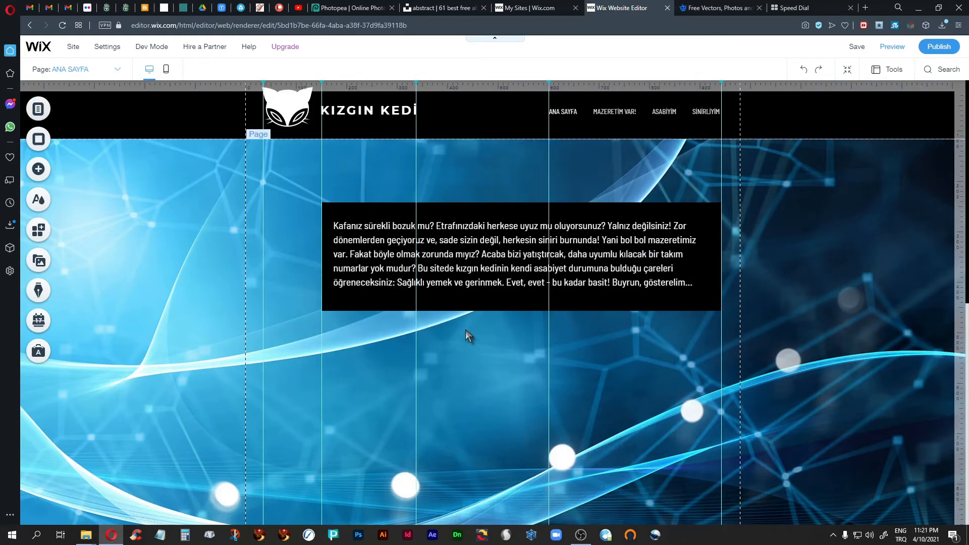
{"action": "scroll", "coordinate": [764, 417], "scroll_direction": "down", "scroll_amount": 2}
{"action": "scroll", "coordinate": [764, 417], "scroll_direction": "up", "scroll_amount": 2}
{"action": "scroll", "coordinate": [765, 417], "scroll_direction": "down", "scroll_amount": 2}
{"action": "scroll", "coordinate": [765, 417], "scroll_direction": "up", "scroll_amount": 2}
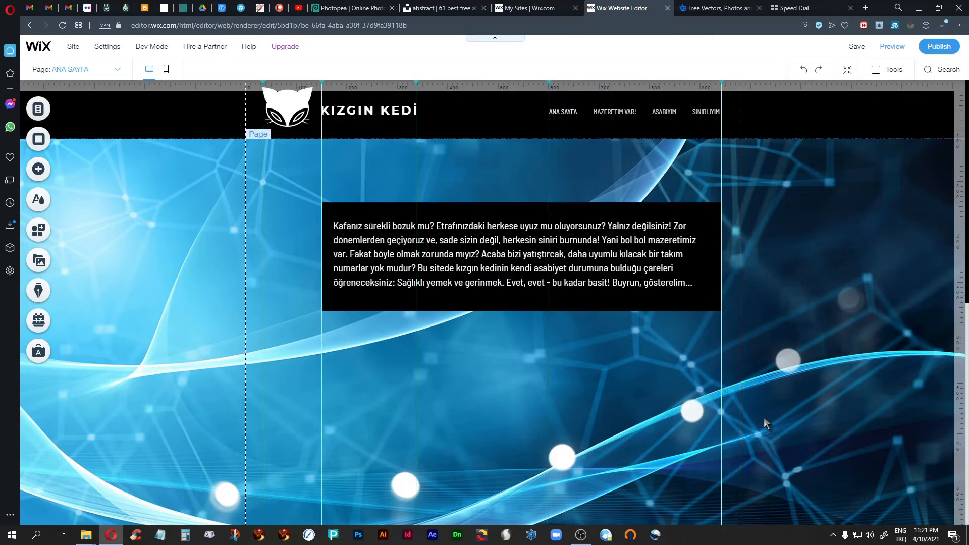
Set the jr-korpa-IFvAxPbRVHg image from the backgrounds site folder as the ANA SAYFA page background
{"action": "left_click", "coordinate": [664, 396]}
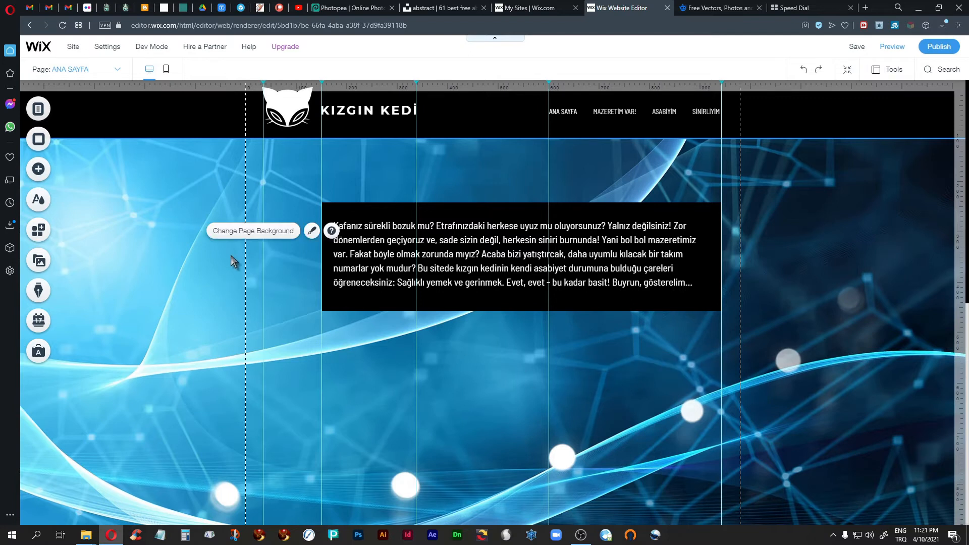
{"action": "left_click", "coordinate": [271, 230]}
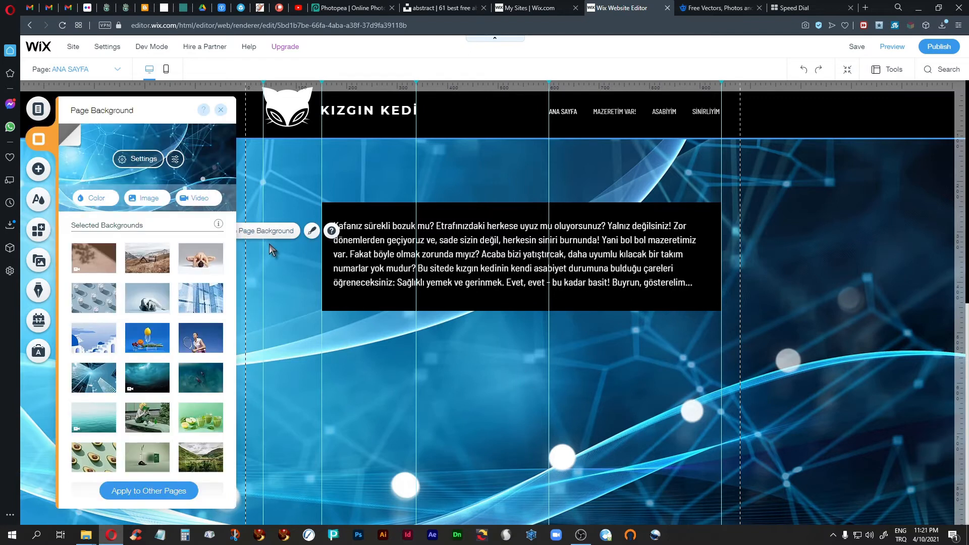
{"action": "left_click", "coordinate": [146, 198]}
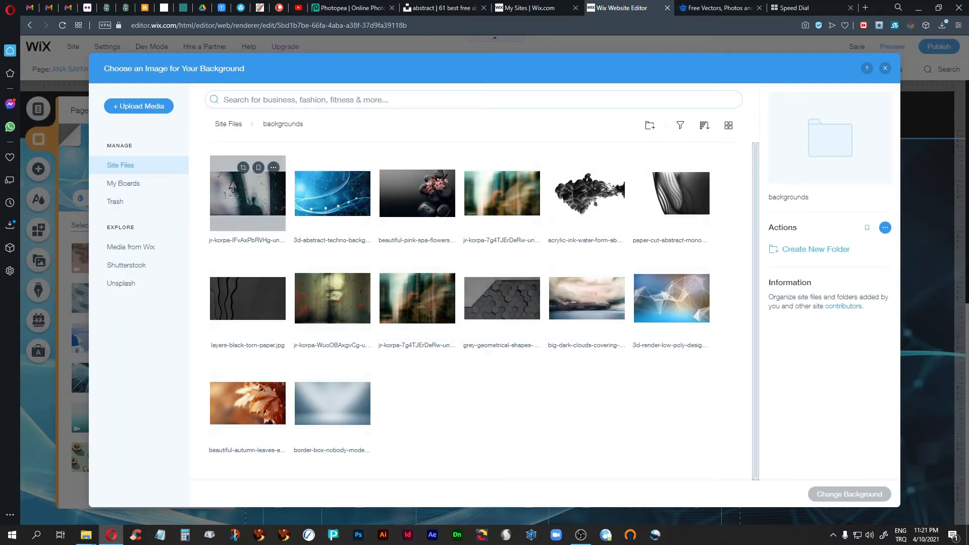
{"action": "left_click", "coordinate": [240, 199]}
{"action": "left_click", "coordinate": [844, 489]}
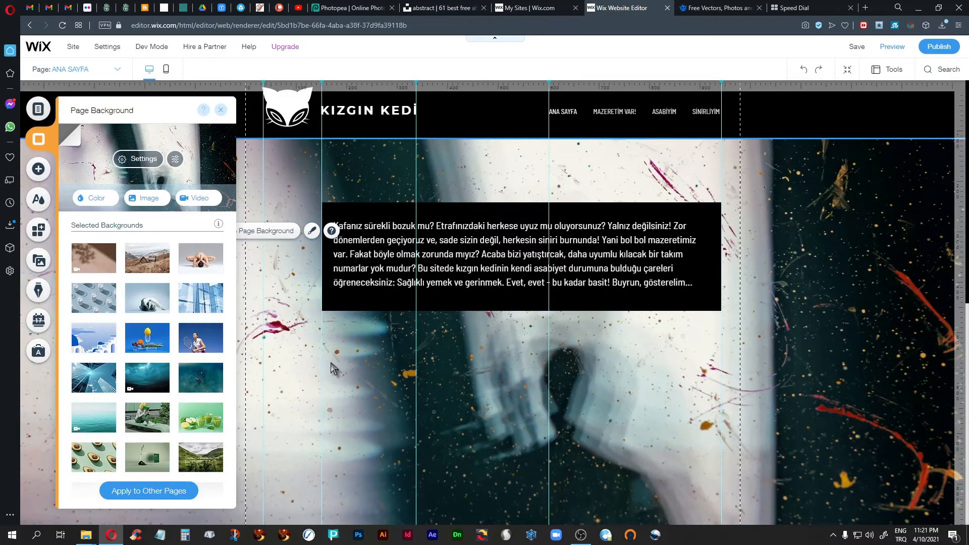
{"action": "left_click", "coordinate": [220, 109]}
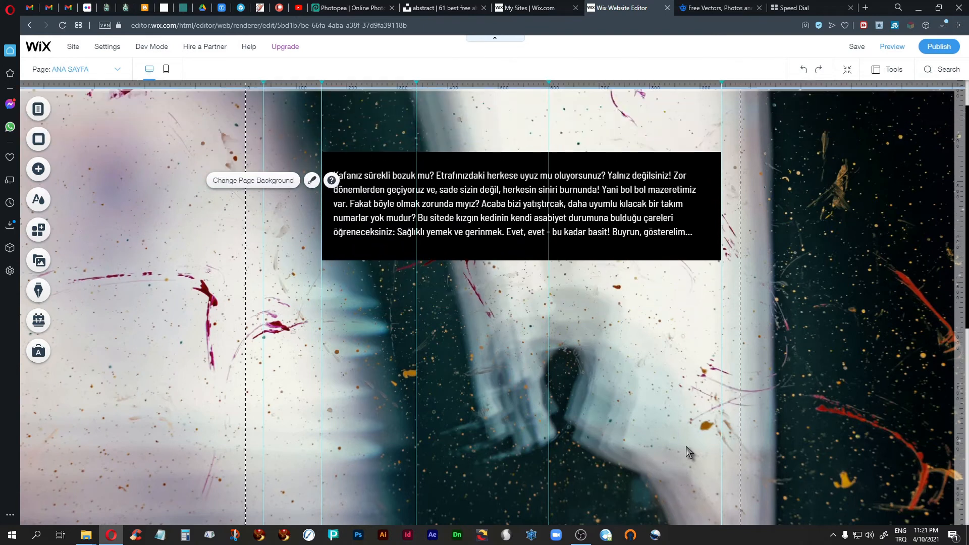
Preview the page over this background, return to editing, and set the 3d-render-low-poly image as the page background
{"action": "left_click", "coordinate": [893, 47]}
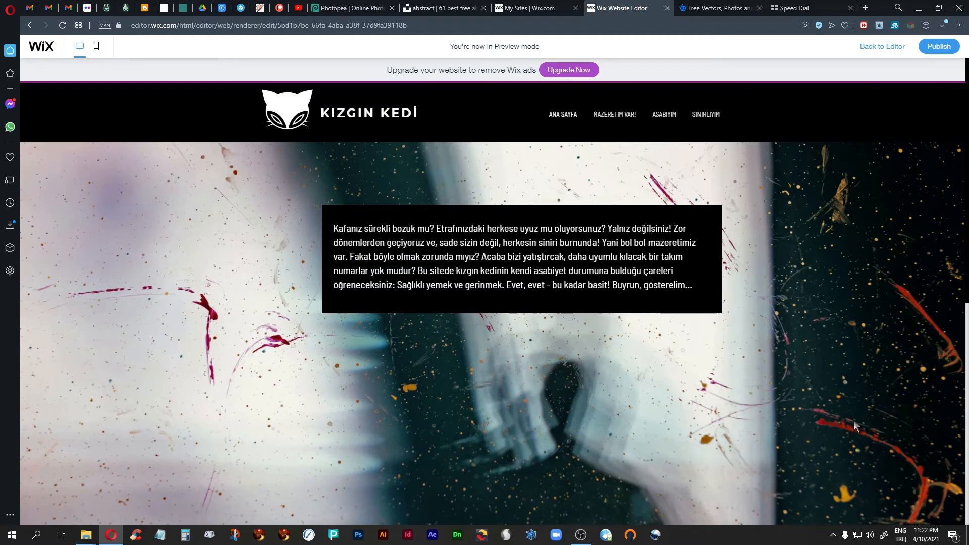
{"action": "left_click", "coordinate": [874, 47]}
{"action": "left_click", "coordinate": [469, 371]}
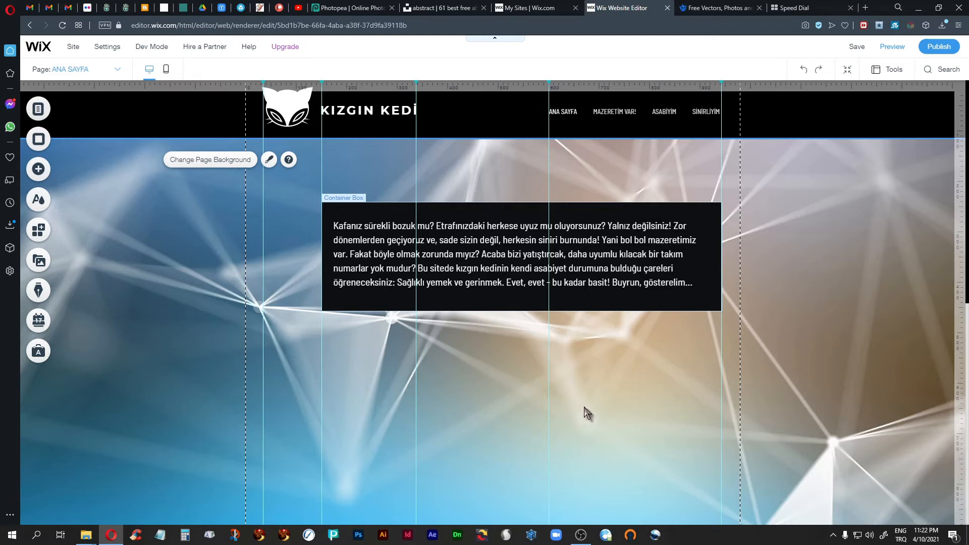
Add the adult-woman-practicing-yoga bow-pose photo from the photos site folder and place it just below the text box, aligned with its left edge
{"action": "left_click", "coordinate": [38, 169]}
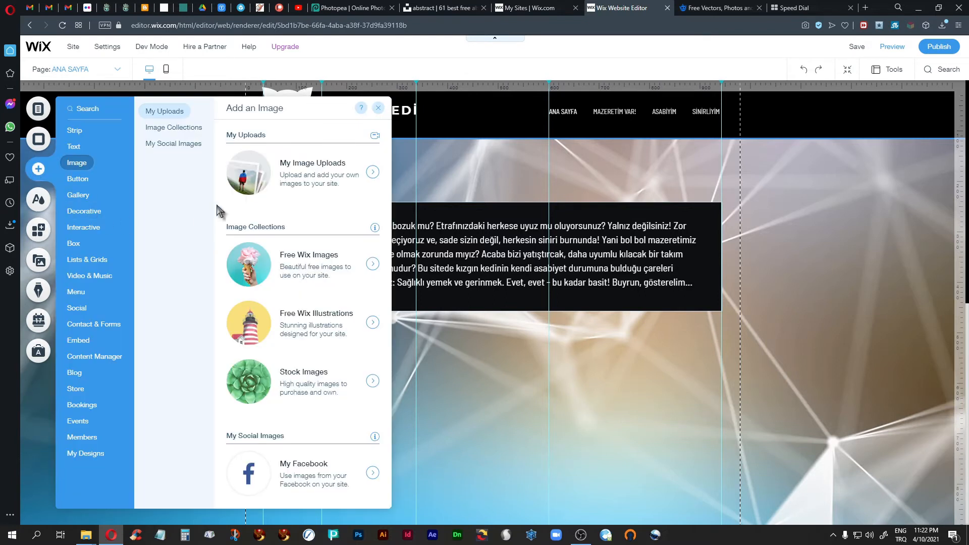
{"action": "left_click", "coordinate": [314, 165]}
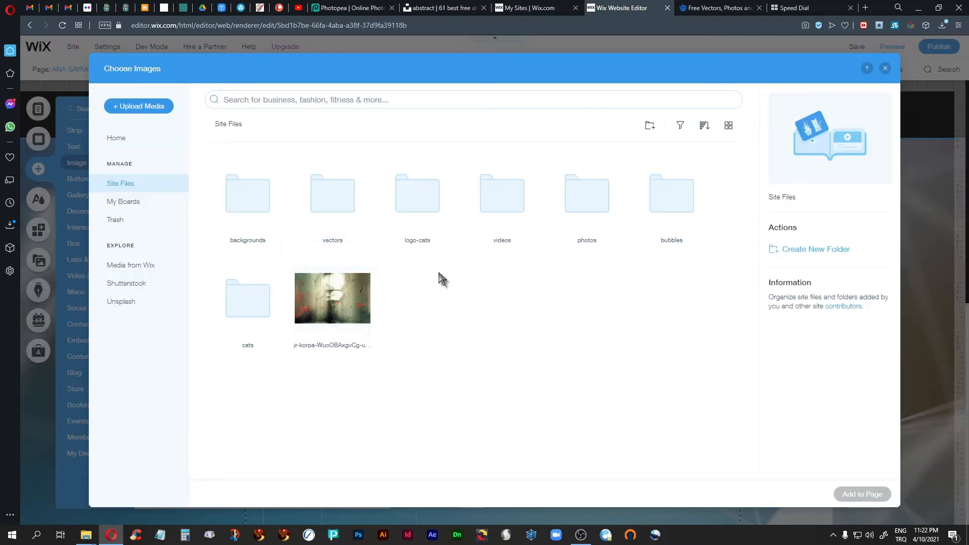
{"action": "double_click", "coordinate": [585, 203]}
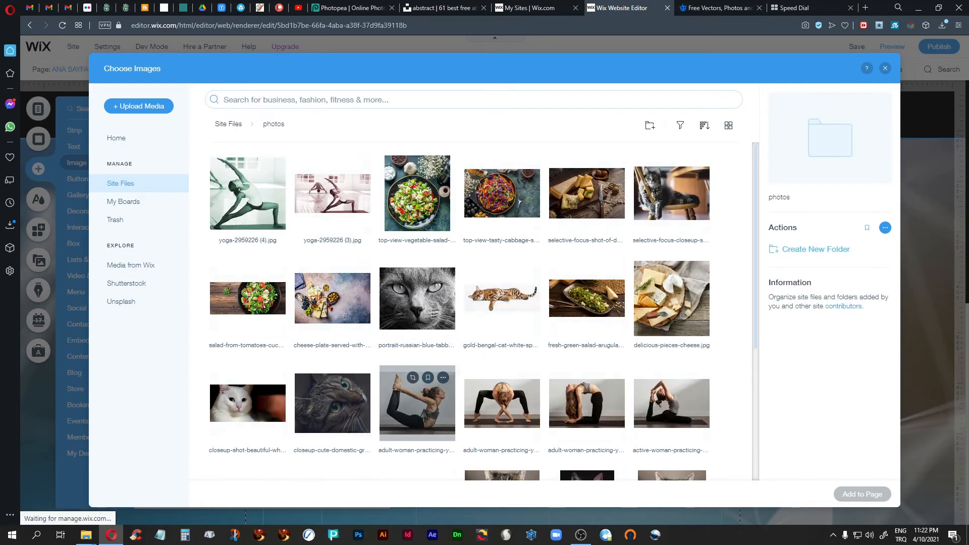
{"action": "left_click", "coordinate": [411, 408]}
{"action": "left_click", "coordinate": [840, 495]}
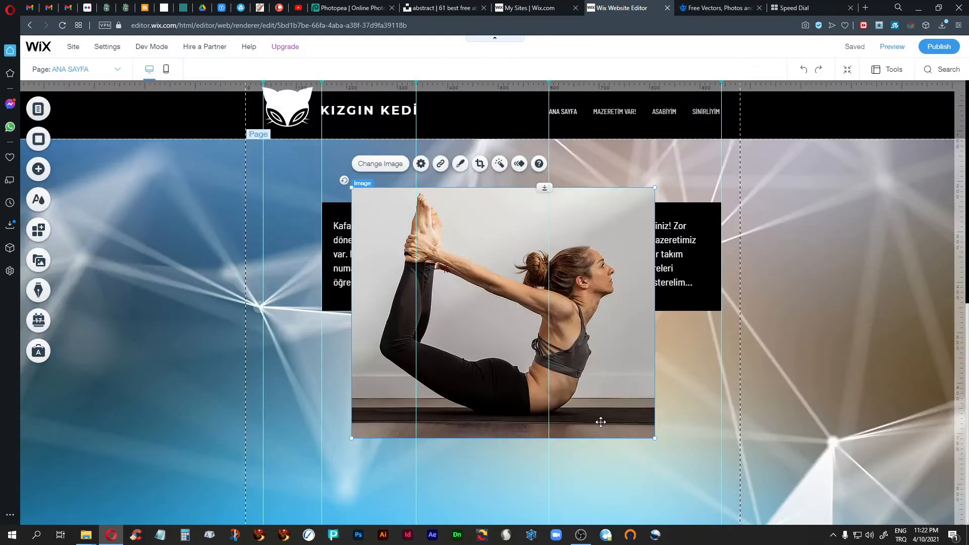
{"action": "left_click_drag", "start_coordinate": [472, 263], "coordinate": [444, 401]}
{"action": "scroll", "coordinate": [450, 408], "scroll_direction": "down", "scroll_amount": 2}
{"action": "left_click_drag", "start_coordinate": [453, 352], "coordinate": [451, 357]}
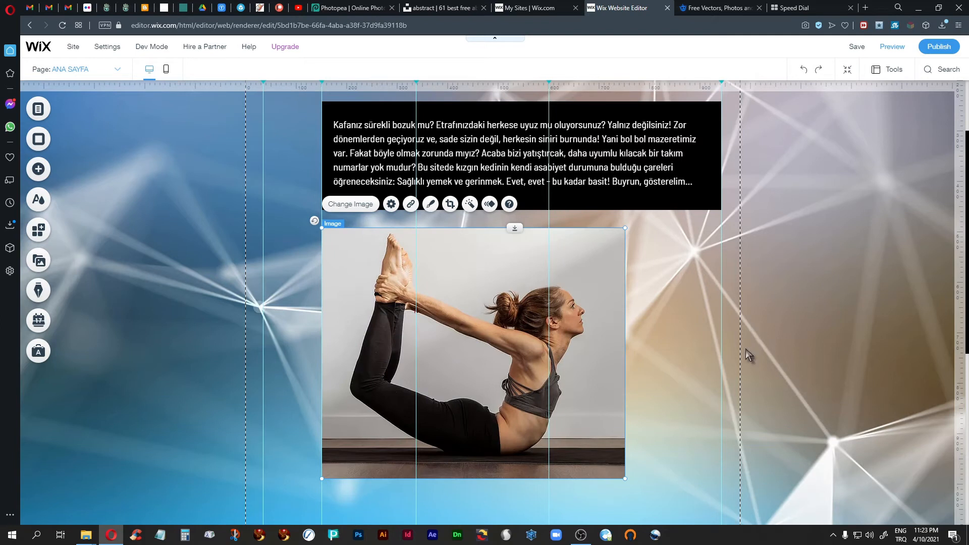
Add the selective-focus-closeup-shot-gray-fur cat photo from the photos site folder and place it directly below the yoga photo, left edges aligned
{"action": "scroll", "coordinate": [746, 350], "scroll_direction": "up", "scroll_amount": 1}
{"action": "scroll", "coordinate": [746, 349], "scroll_direction": "down", "scroll_amount": 1}
{"action": "left_click", "coordinate": [39, 170]}
{"action": "mouse_move", "coordinate": [74, 162]}
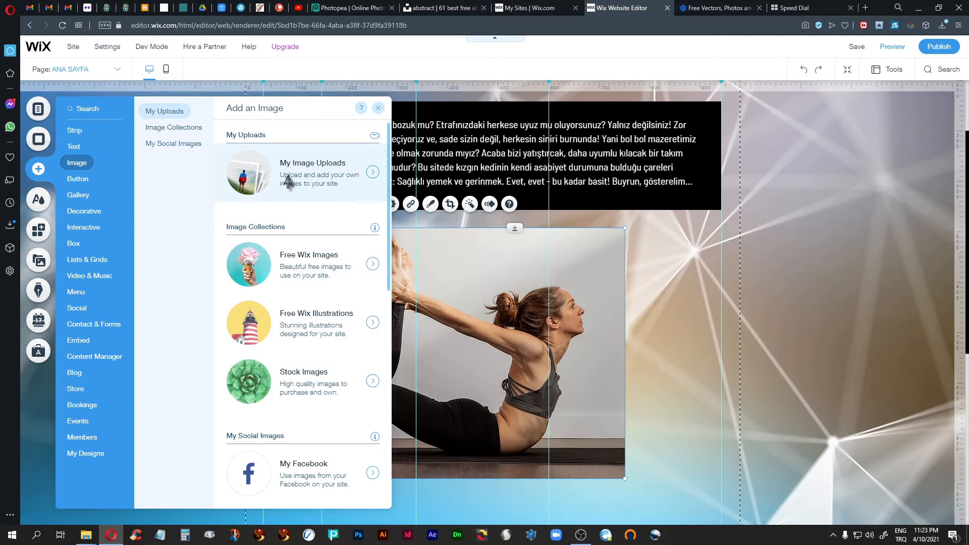
{"action": "left_click", "coordinate": [313, 179]}
{"action": "double_click", "coordinate": [589, 195]}
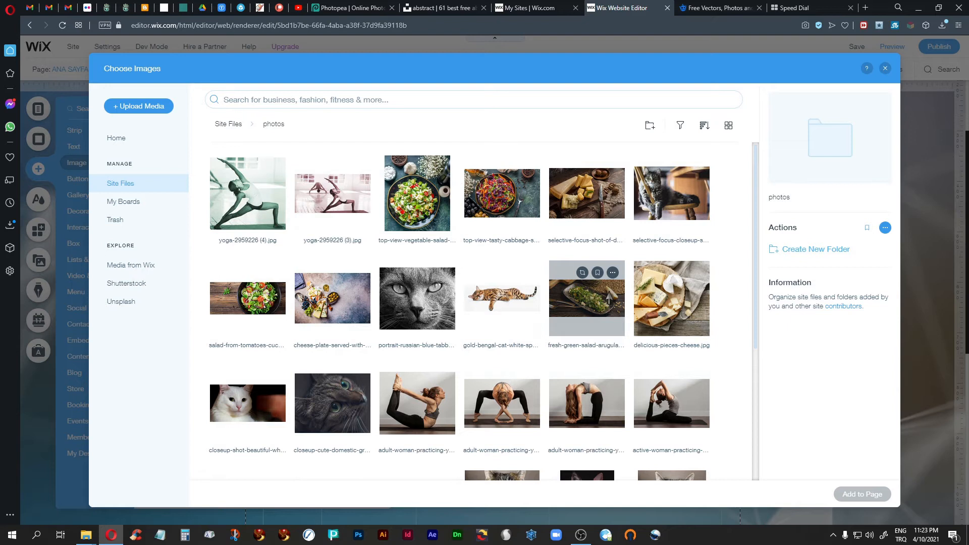
{"action": "scroll", "coordinate": [609, 298], "scroll_direction": "down", "scroll_amount": 3}
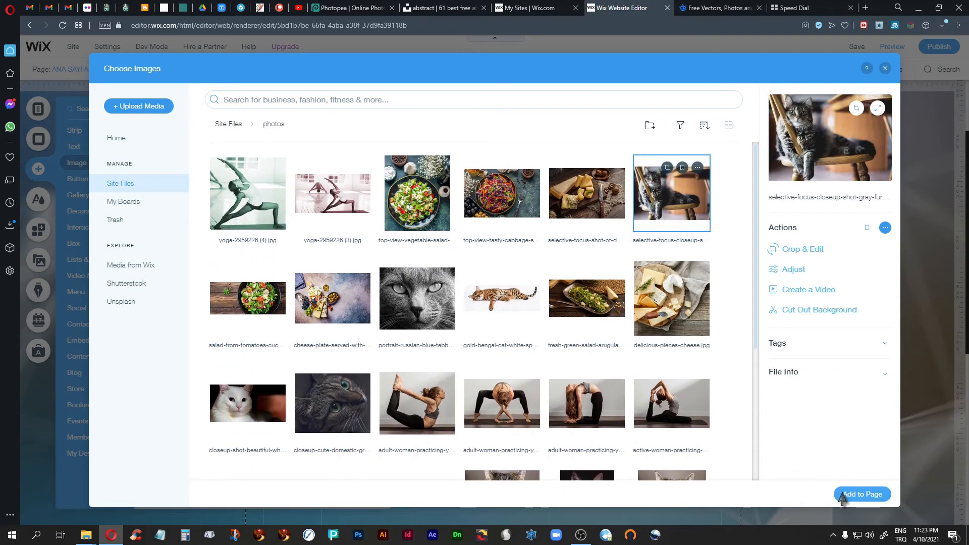
{"action": "left_click", "coordinate": [853, 495]}
{"action": "left_click_drag", "start_coordinate": [470, 178], "coordinate": [449, 453]}
{"action": "scroll", "coordinate": [705, 328], "scroll_direction": "up", "scroll_amount": 4}
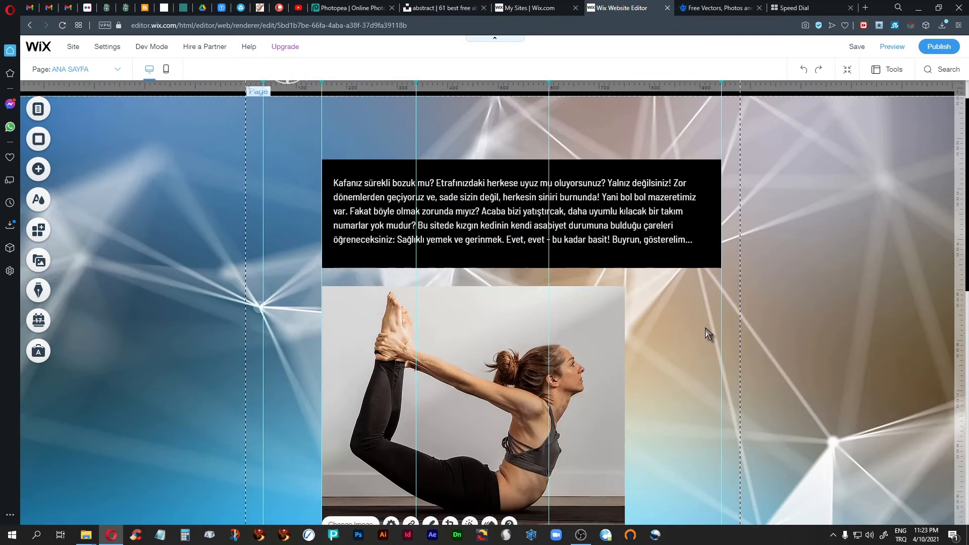
Preview the page and examine how the text box and the two photos look against the low-poly background, and return to editing
{"action": "scroll", "coordinate": [705, 328], "scroll_direction": "down", "scroll_amount": 2}
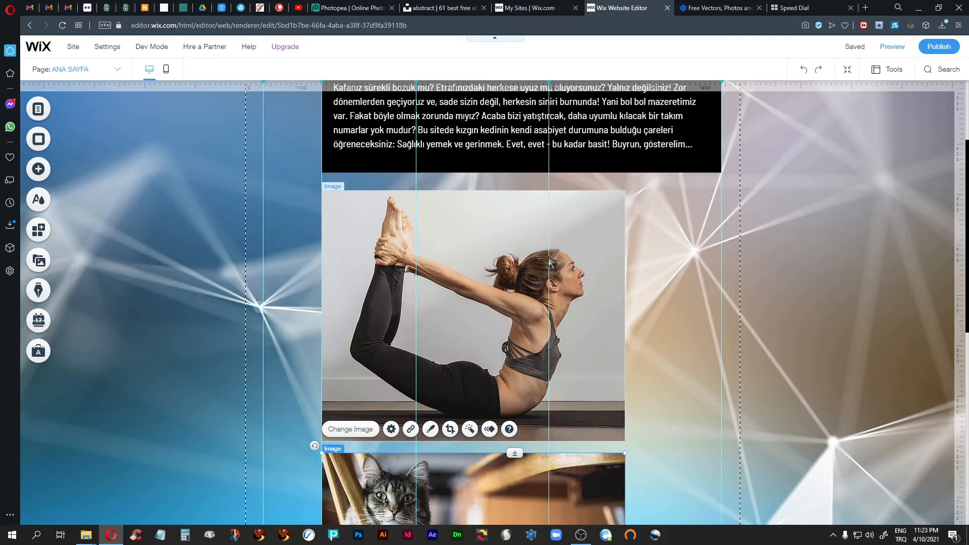
{"action": "scroll", "coordinate": [706, 308], "scroll_direction": "up", "scroll_amount": 2}
{"action": "scroll", "coordinate": [707, 305], "scroll_direction": "up", "scroll_amount": 3}
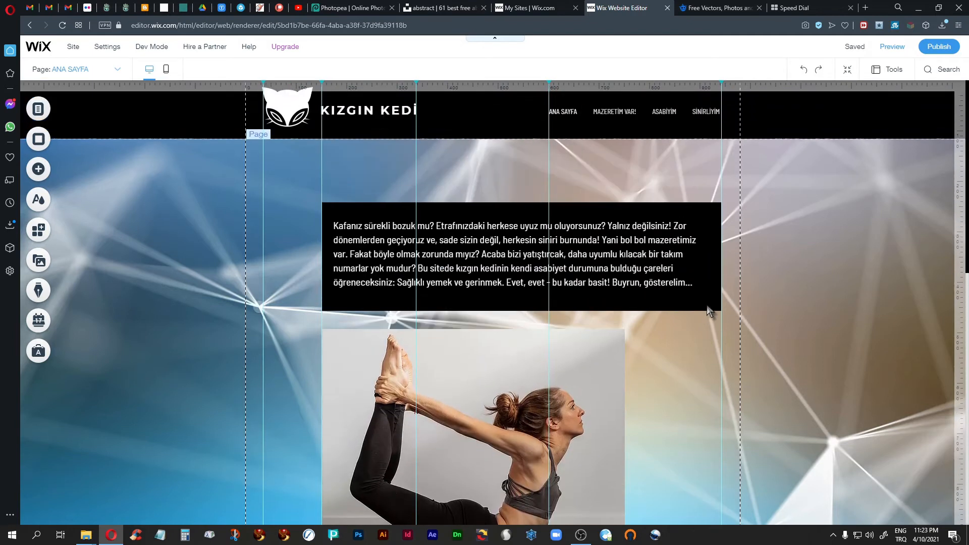
{"action": "left_click", "coordinate": [890, 46]}
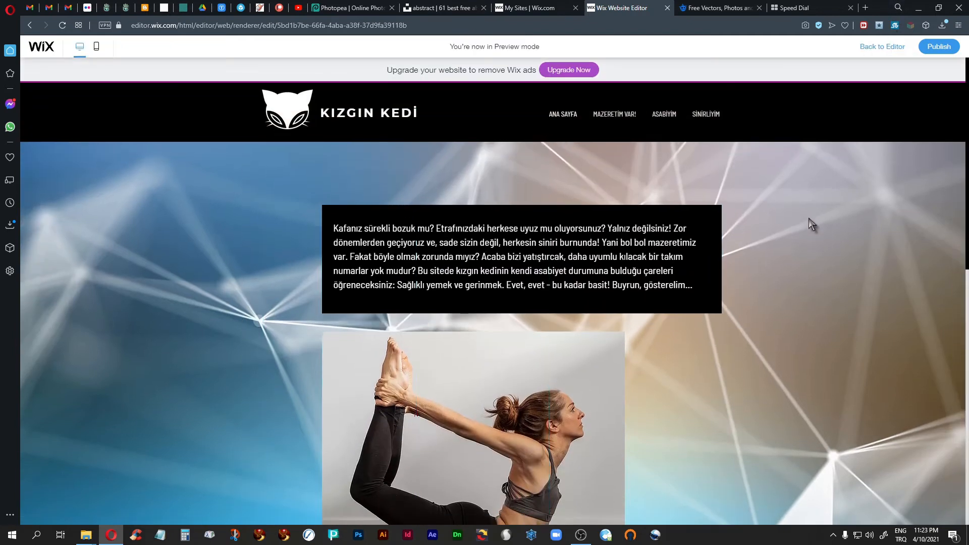
{"action": "scroll", "coordinate": [809, 216], "scroll_direction": "down", "scroll_amount": 5}
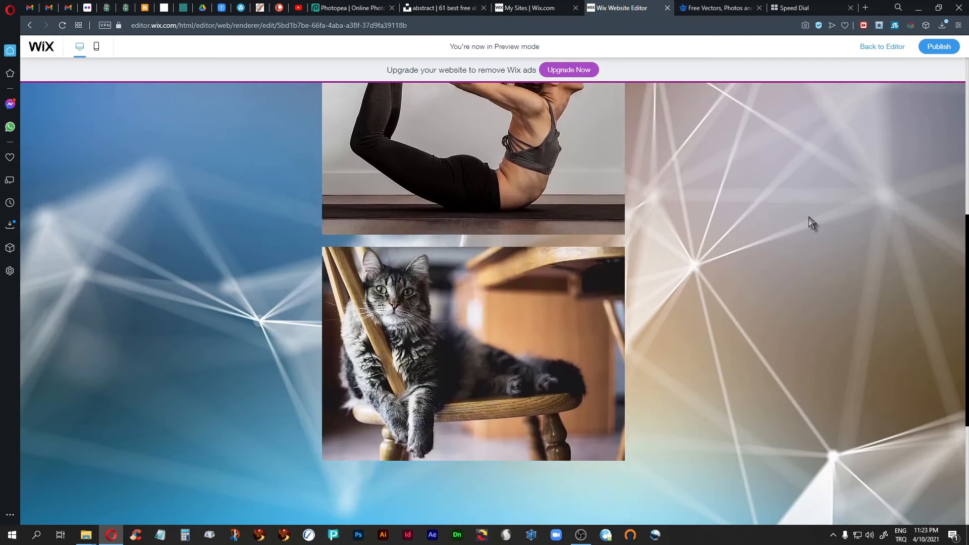
{"action": "scroll", "coordinate": [809, 216], "scroll_direction": "up", "scroll_amount": 6}
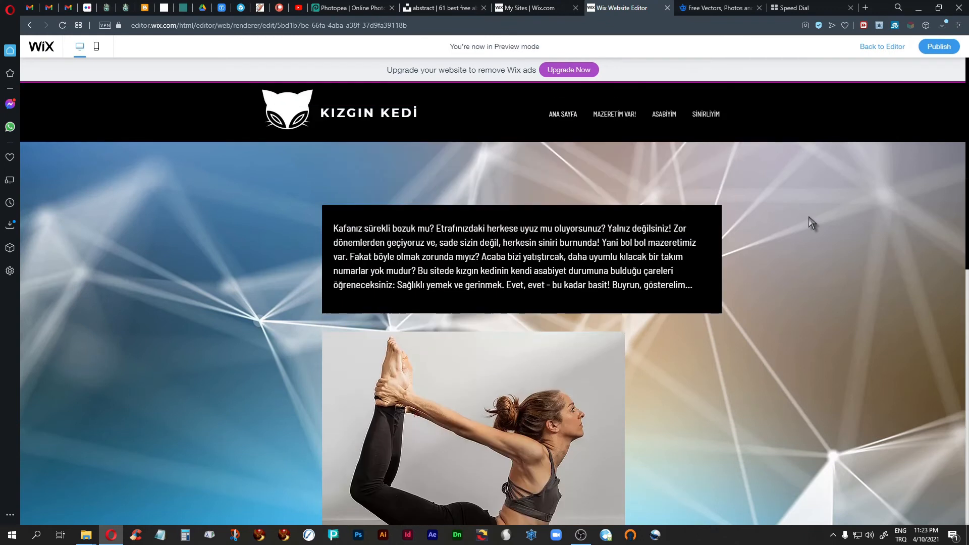
{"action": "left_click", "coordinate": [880, 47]}
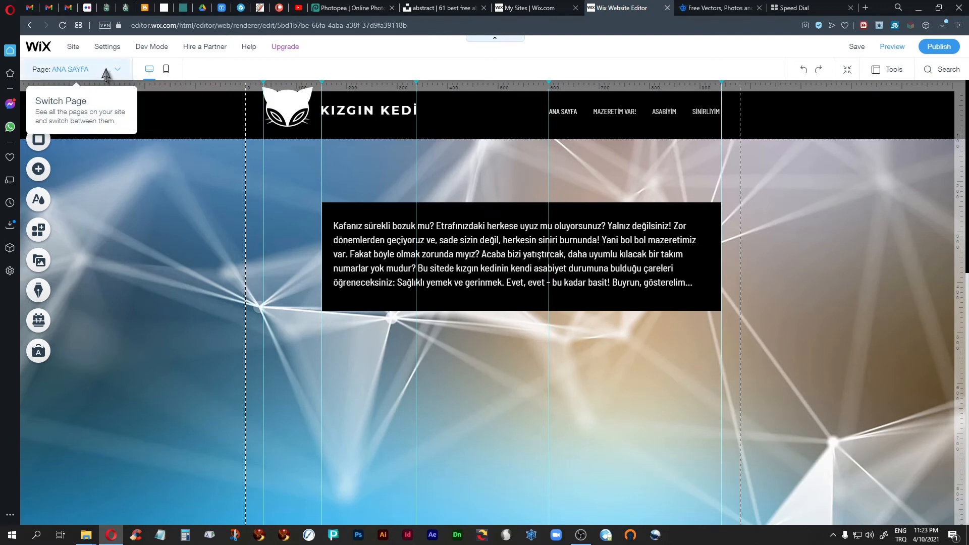
Set the big-dark-clouds-covering image from the backgrounds site folder as the page background
{"action": "left_click", "coordinate": [166, 199]}
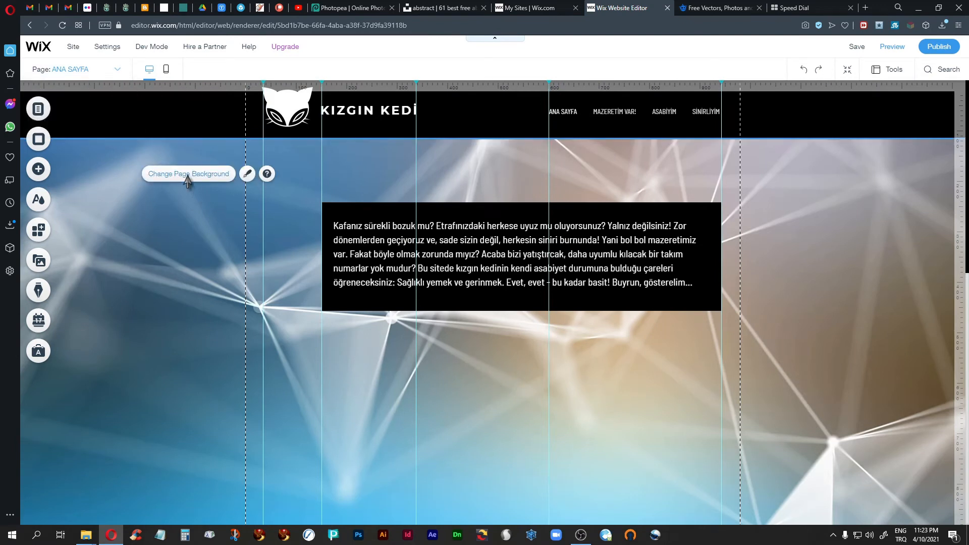
{"action": "left_click", "coordinate": [188, 174]}
{"action": "left_click", "coordinate": [151, 198]}
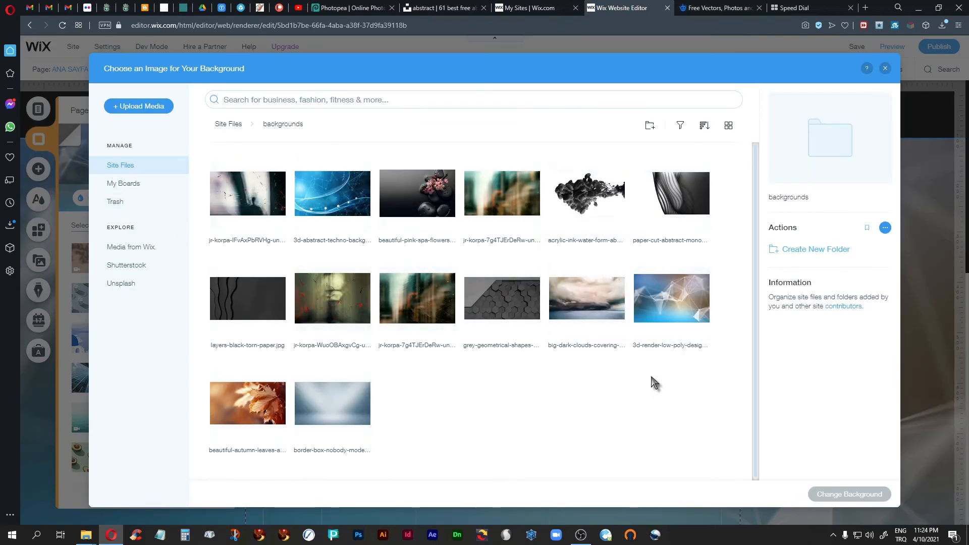
{"action": "left_click", "coordinate": [587, 298]}
{"action": "left_click", "coordinate": [850, 495]}
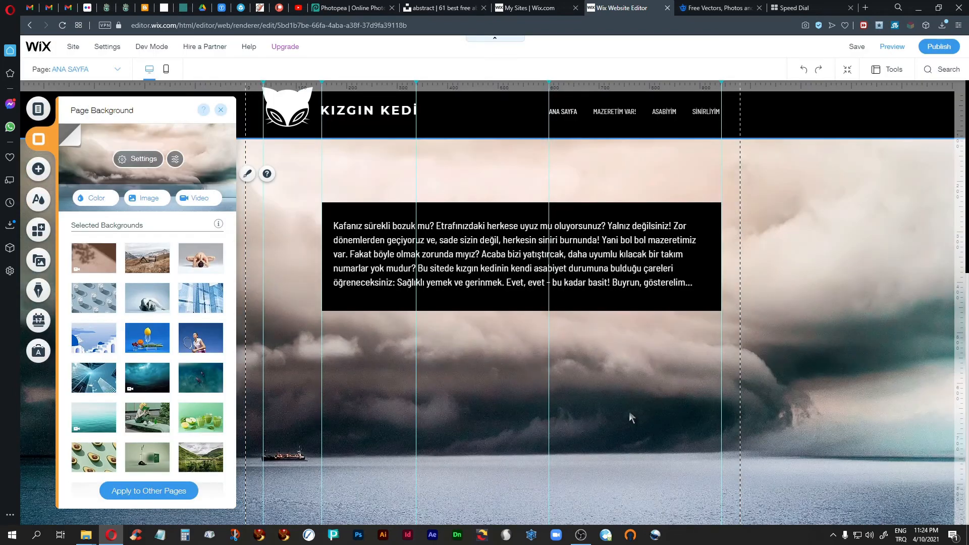
{"action": "left_click", "coordinate": [221, 110]}
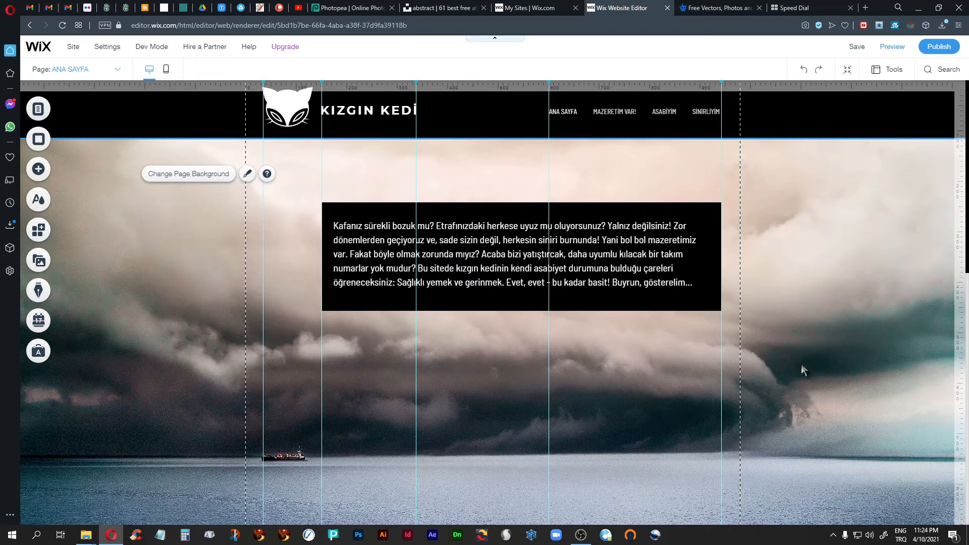
Add the selective-focus-shot-of-delicious-cheese photo from the photos site folder and place it just below the text box, aligned with its left edge
{"action": "left_click", "coordinate": [39, 169]}
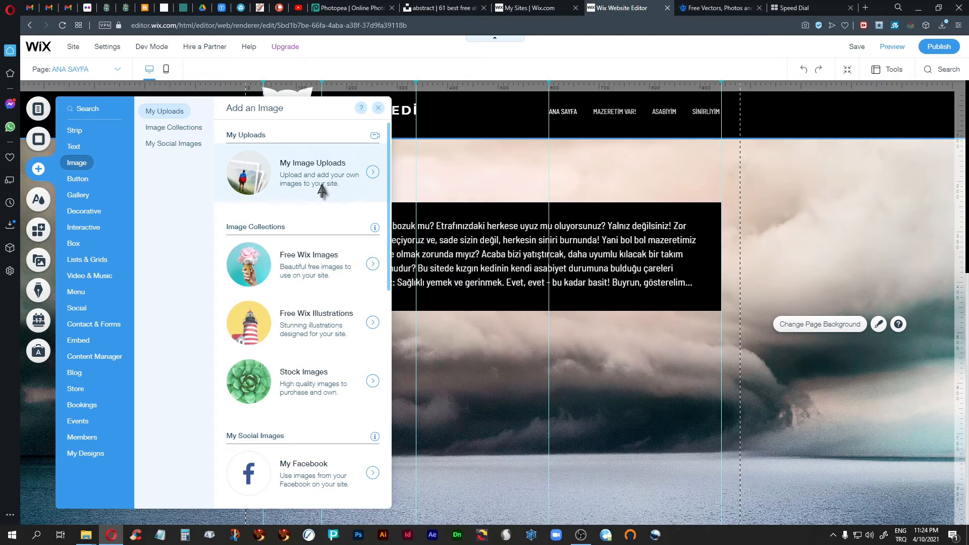
{"action": "left_click", "coordinate": [323, 186]}
{"action": "left_click", "coordinate": [585, 204]}
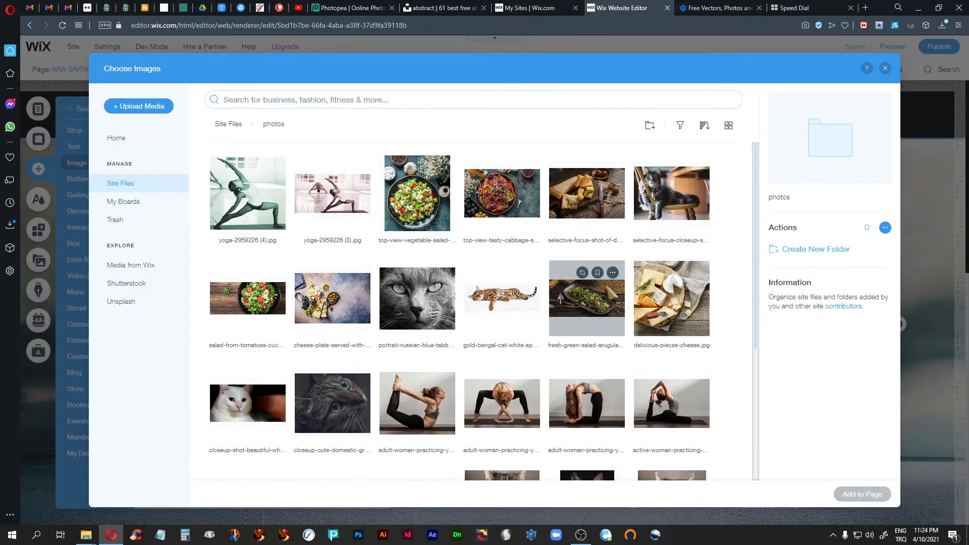
{"action": "left_click", "coordinate": [586, 197]}
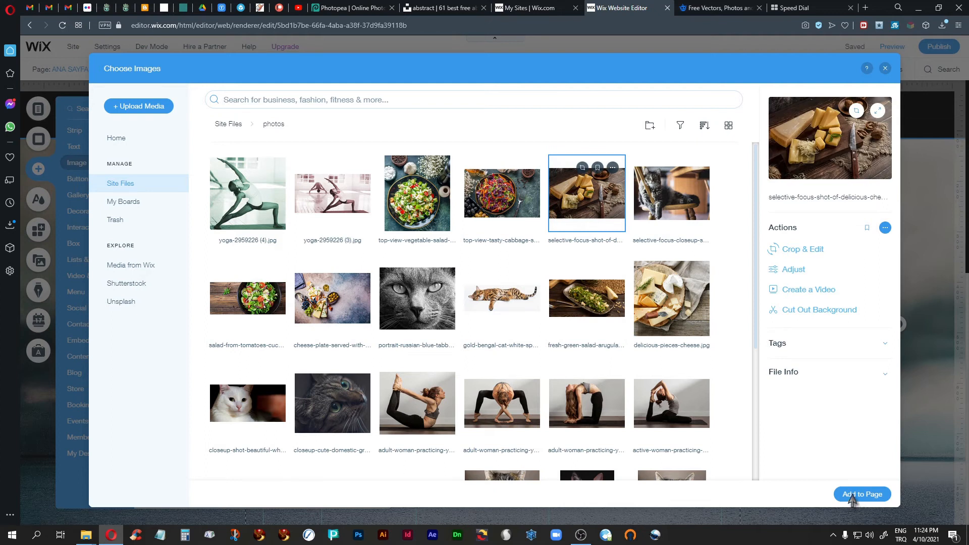
{"action": "left_click", "coordinate": [859, 495]}
{"action": "left_click_drag", "start_coordinate": [485, 322], "coordinate": [470, 419]}
{"action": "scroll", "coordinate": [726, 440], "scroll_direction": "down", "scroll_amount": 1}
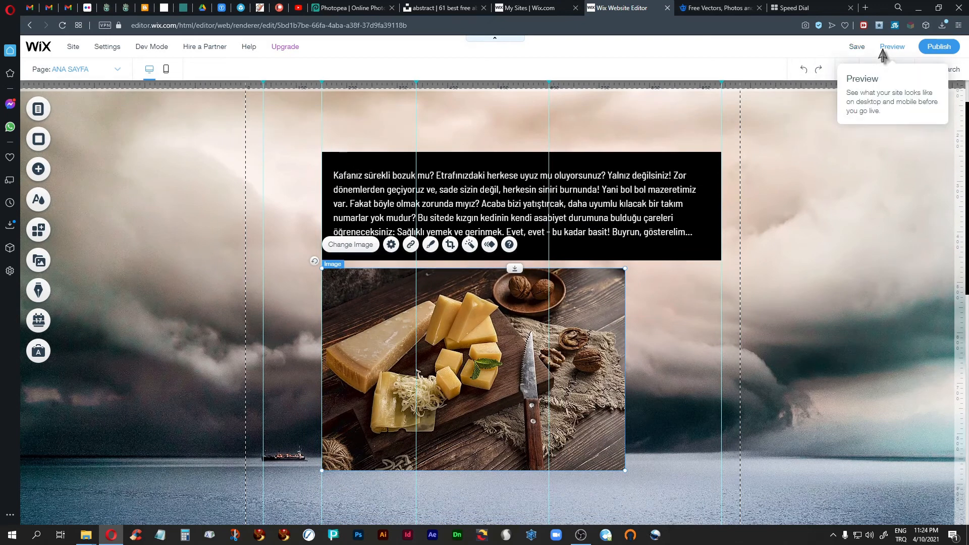
Preview the cheese photo over the dark clouds, return to editing, and set the beautiful-pink-spa-flowers image as the page background
{"action": "left_click", "coordinate": [892, 47]}
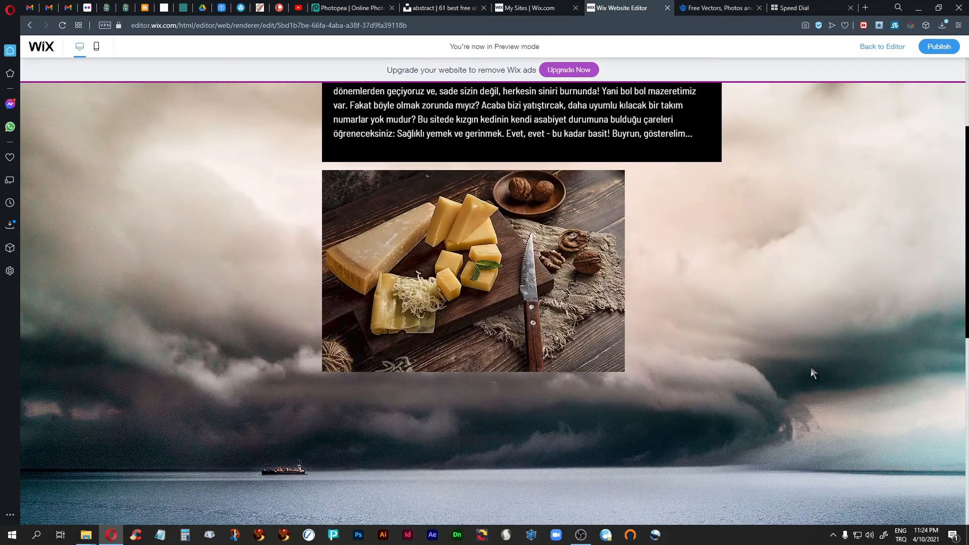
{"action": "scroll", "coordinate": [810, 374], "scroll_direction": "up", "scroll_amount": 3}
{"action": "left_click", "coordinate": [865, 47]}
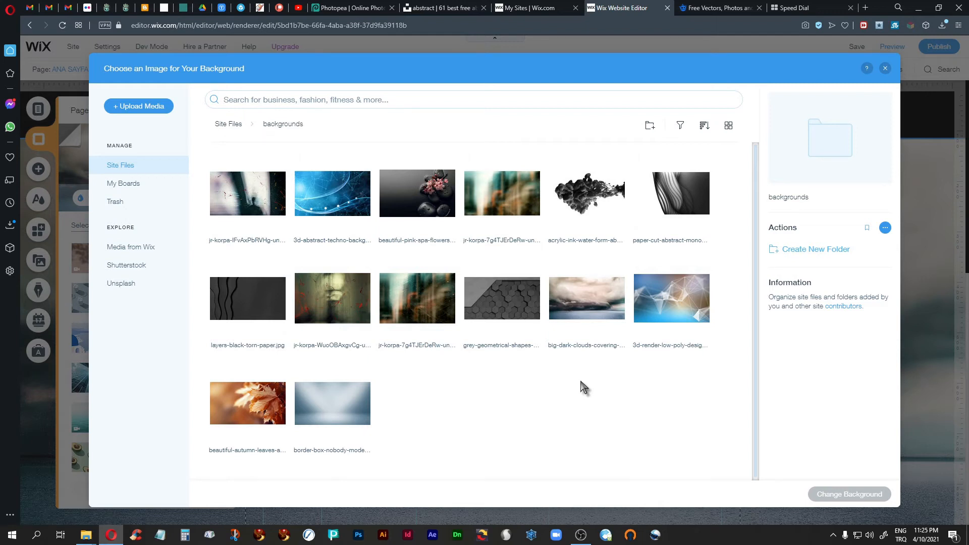
{"action": "key", "text": "Escape"}
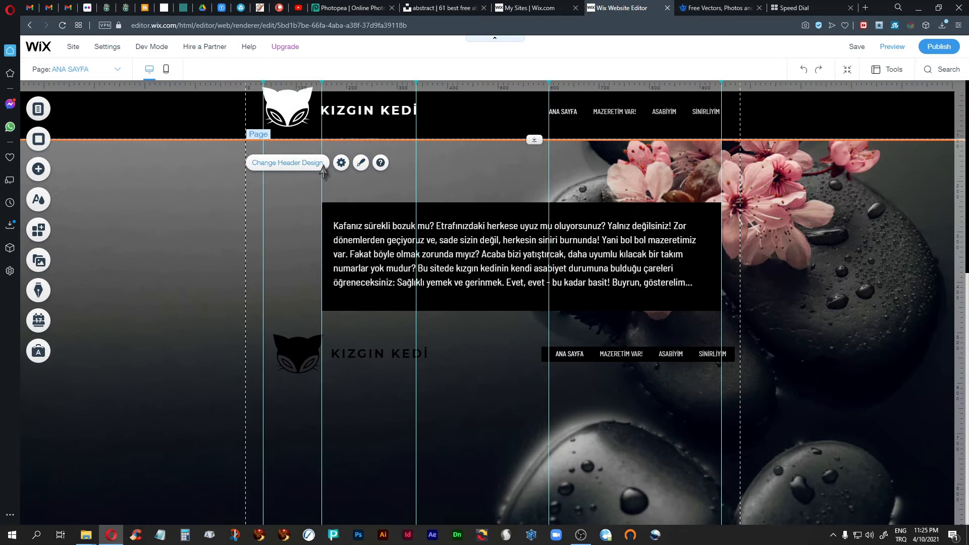
Customize the header design, setting both the background and the center background opacity to 0%
{"action": "left_click", "coordinate": [310, 164]}
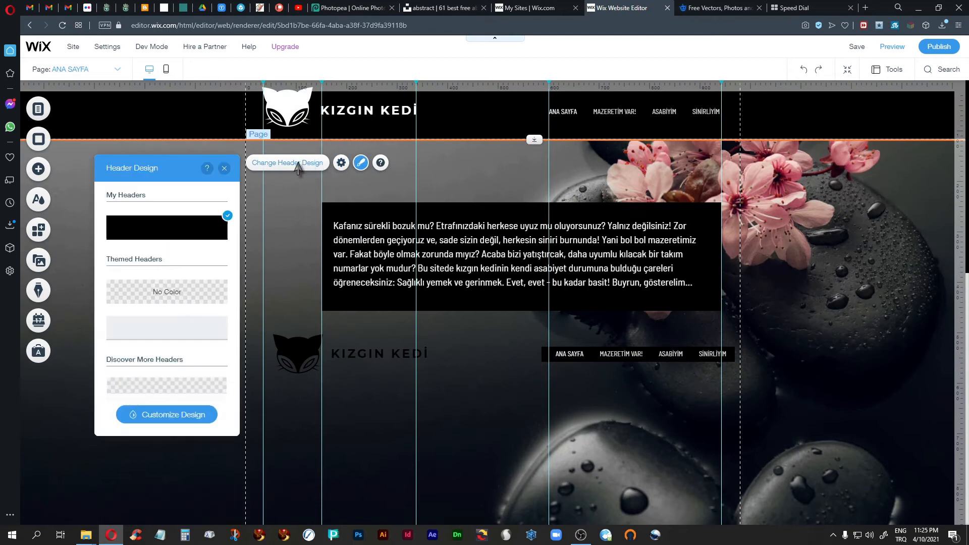
{"action": "left_click", "coordinate": [166, 412]}
{"action": "left_click", "coordinate": [165, 256]}
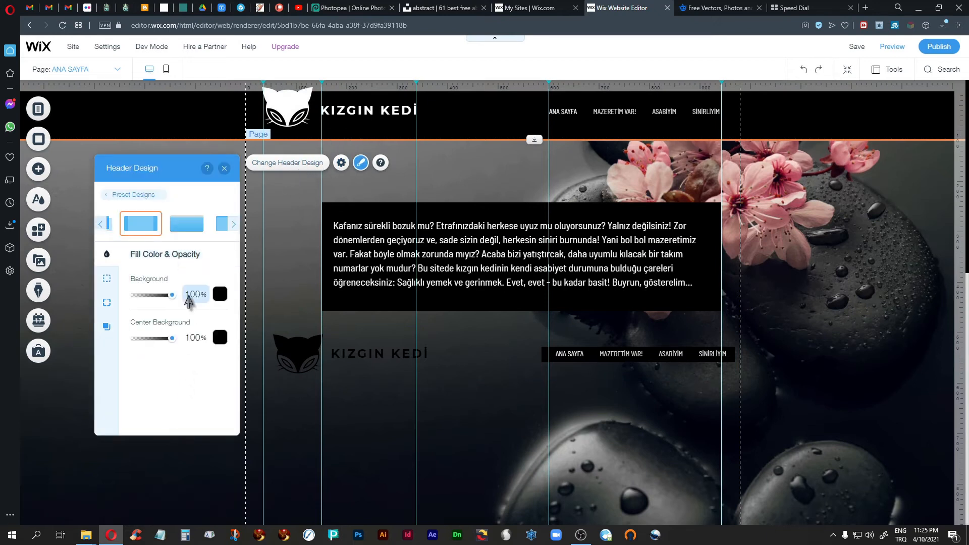
{"action": "left_click_drag", "start_coordinate": [172, 296], "coordinate": [104, 299]}
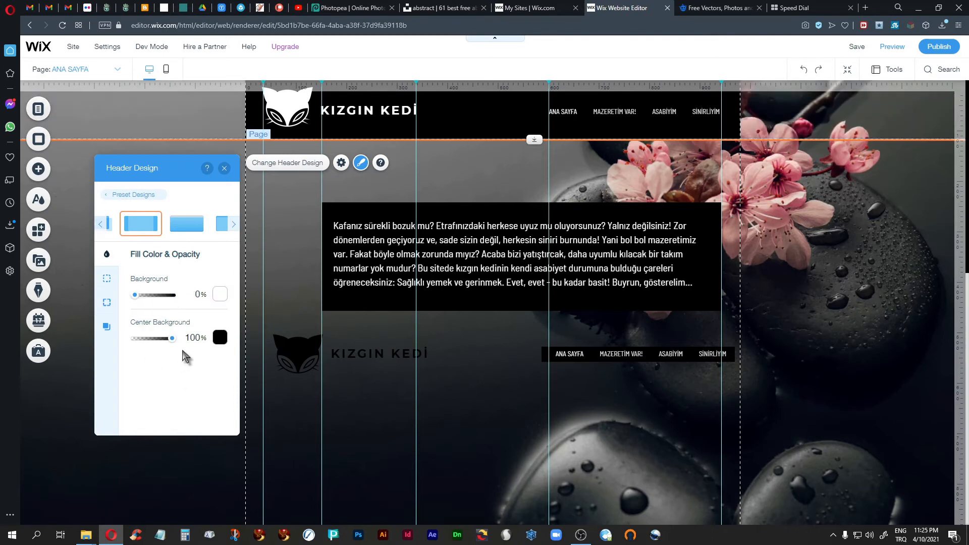
{"action": "left_click_drag", "start_coordinate": [170, 339], "coordinate": [105, 337]}
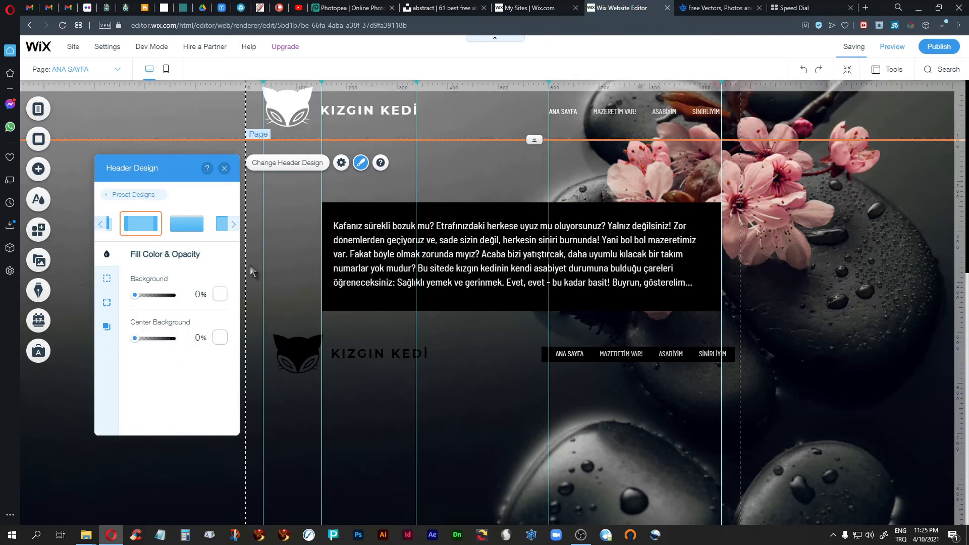
{"action": "left_click", "coordinate": [225, 169]}
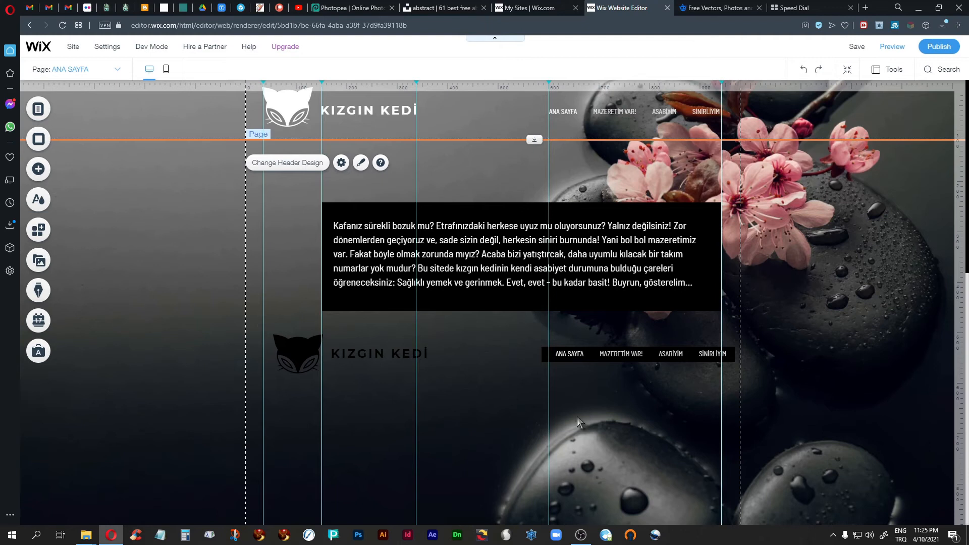
Move the footer down, take the paragraph out of its black container box, and park the box beyond the page's right gridline
{"action": "left_click_drag", "start_coordinate": [282, 347], "coordinate": [284, 481]}
{"action": "left_click", "coordinate": [475, 282]}
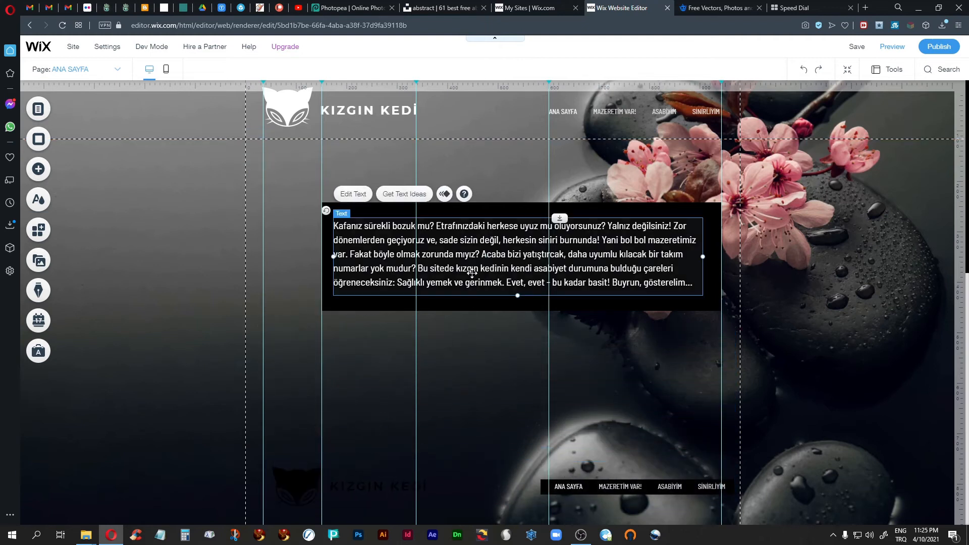
{"action": "left_click_drag", "start_coordinate": [466, 260], "coordinate": [459, 384]}
{"action": "left_click", "coordinate": [472, 252]}
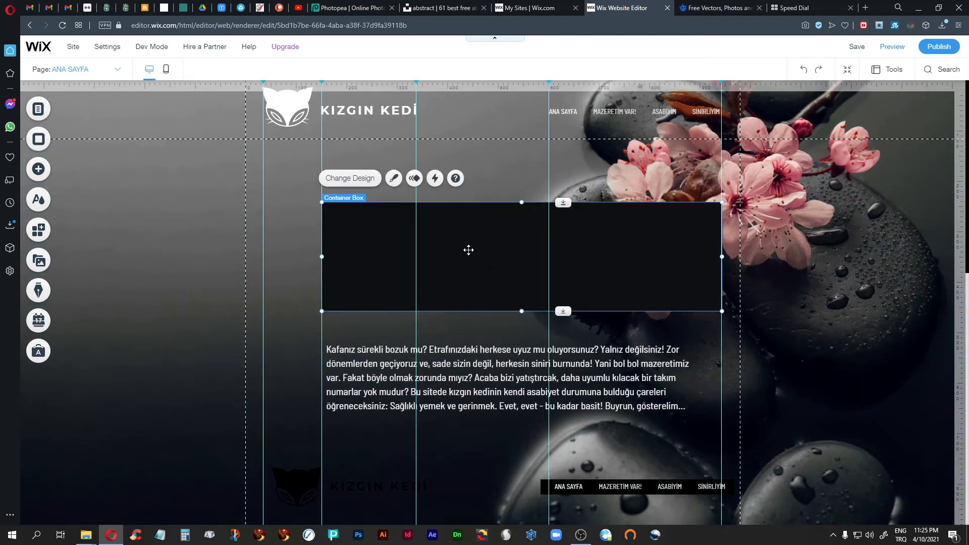
{"action": "mouse_move", "coordinate": [467, 240]}
{"action": "left_mouse_down"}
{"action": "mouse_move", "coordinate": [414, 227]}
{"action": "mouse_move", "coordinate": [778, 300]}
{"action": "mouse_move", "coordinate": [868, 449]}
{"action": "left_mouse_up"}
Place the paragraph just below the header, narrow it to 356 px wide, and preview it beside the flowers before returning to editing
{"action": "left_click", "coordinate": [438, 375]}
{"action": "left_click_drag", "start_coordinate": [438, 375], "coordinate": [430, 197]}
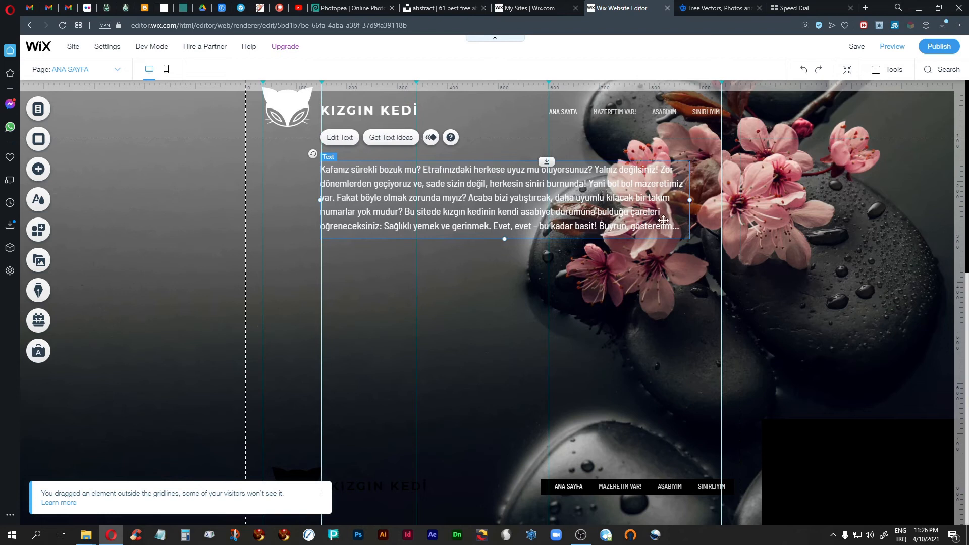
{"action": "left_click_drag", "start_coordinate": [690, 198], "coordinate": [499, 240]}
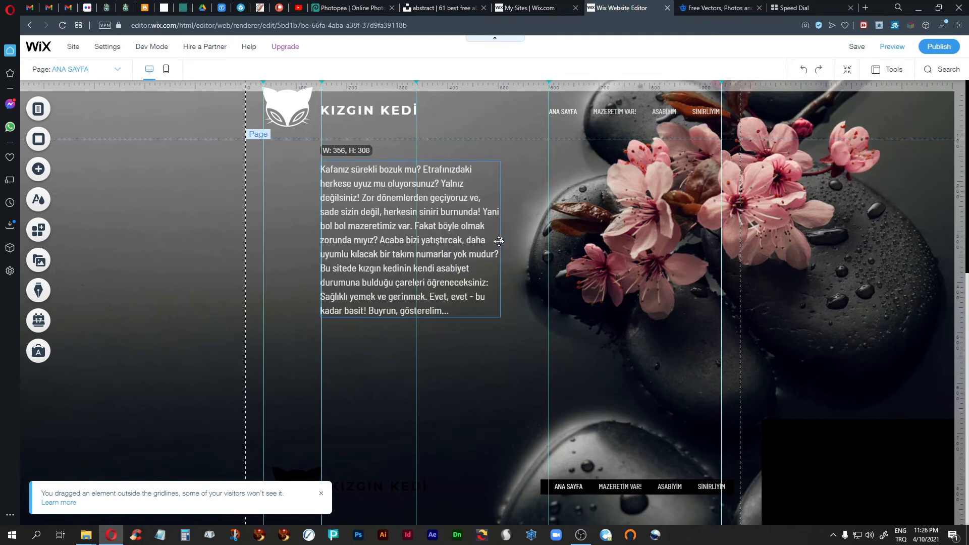
{"action": "left_click", "coordinate": [893, 46]}
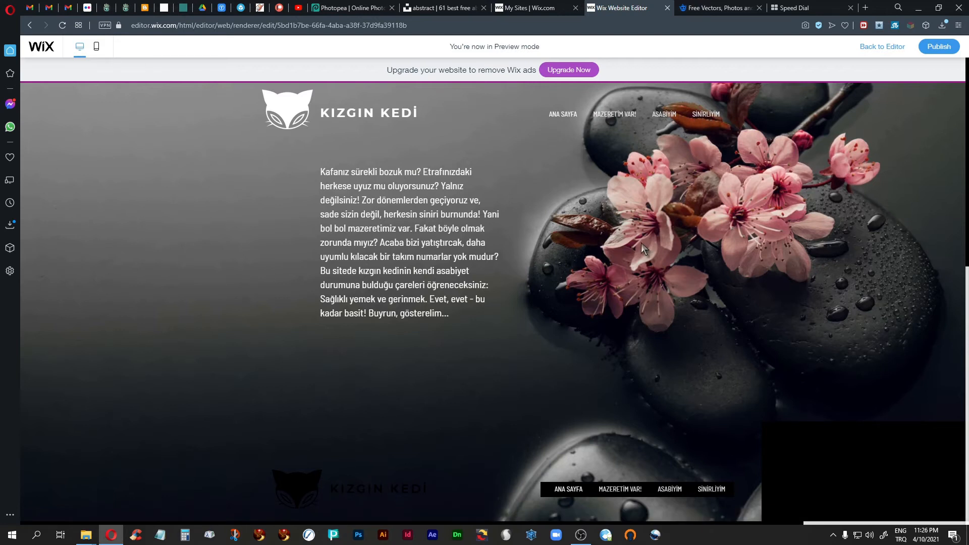
{"action": "left_click", "coordinate": [882, 46]}
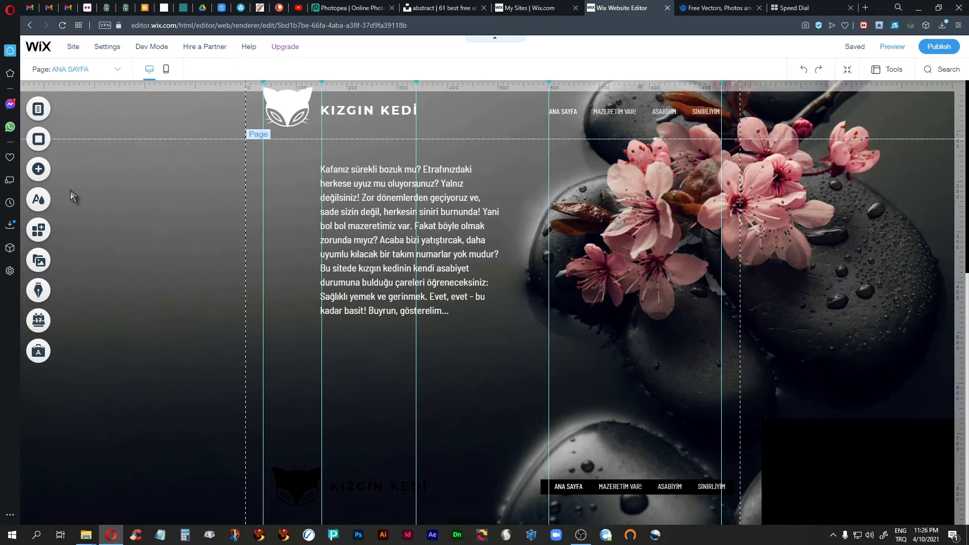
Add the adult-woman-practicing-yoga photo of the forward-bending pose from the photos site folder and place it just below the paragraph, aligned with its left edge
{"action": "left_click", "coordinate": [38, 169]}
{"action": "mouse_move", "coordinate": [94, 190]}
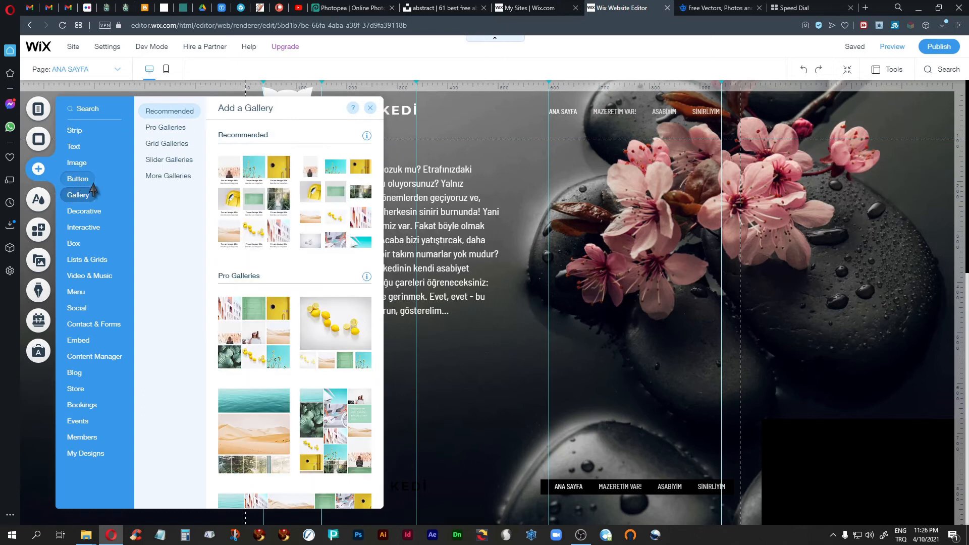
{"action": "mouse_move", "coordinate": [78, 162]}
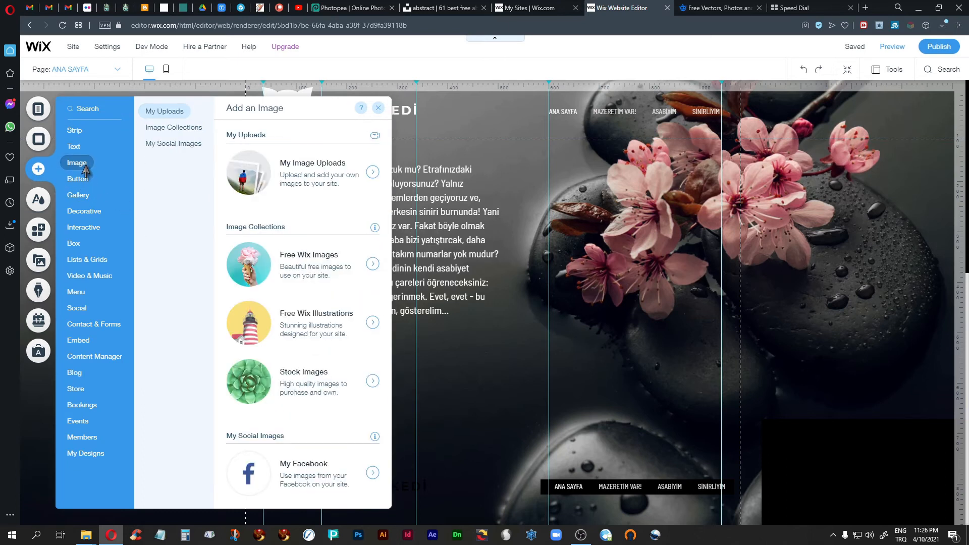
{"action": "left_click", "coordinate": [299, 179]}
{"action": "left_click", "coordinate": [580, 196]}
{"action": "double_click", "coordinate": [580, 196]}
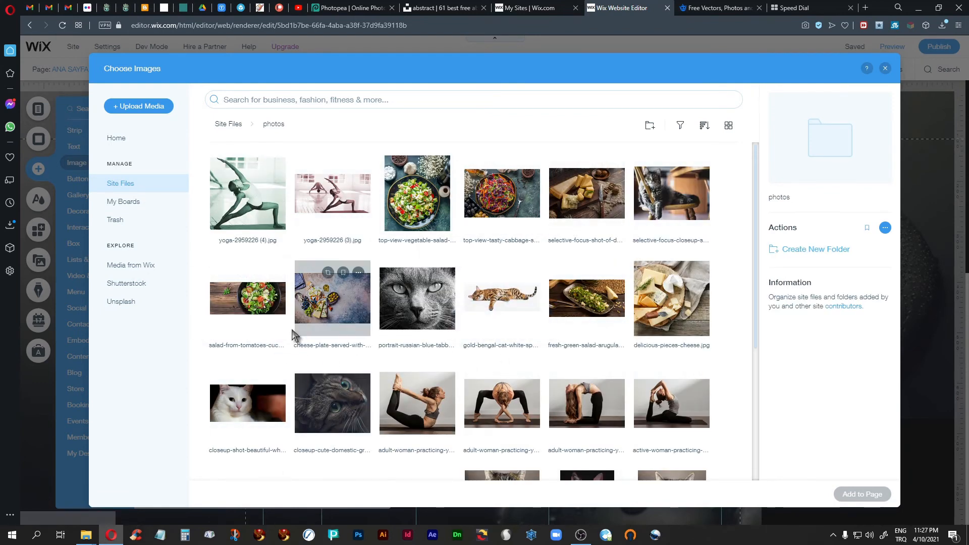
{"action": "scroll", "coordinate": [545, 352], "scroll_direction": "down", "scroll_amount": 2}
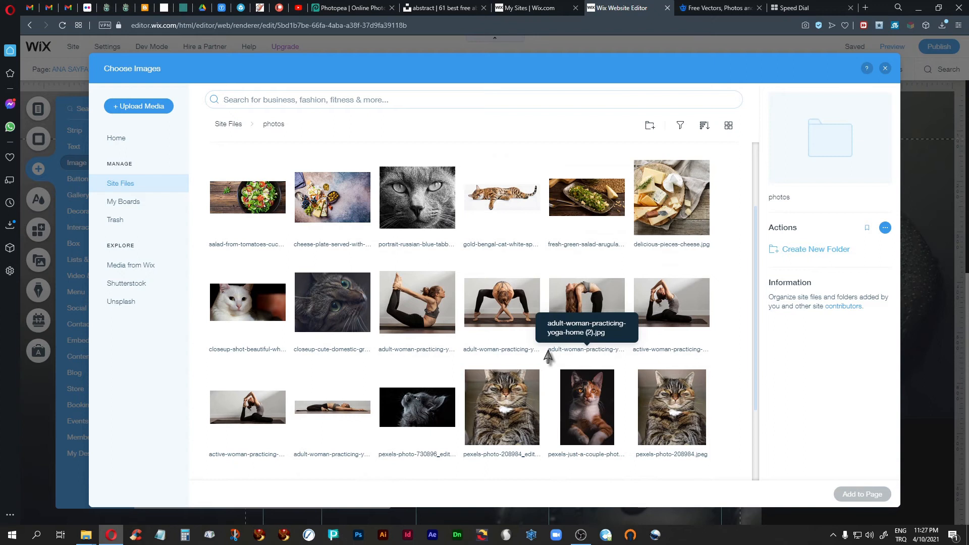
{"action": "left_click", "coordinate": [493, 305]}
{"action": "left_click", "coordinate": [858, 494]}
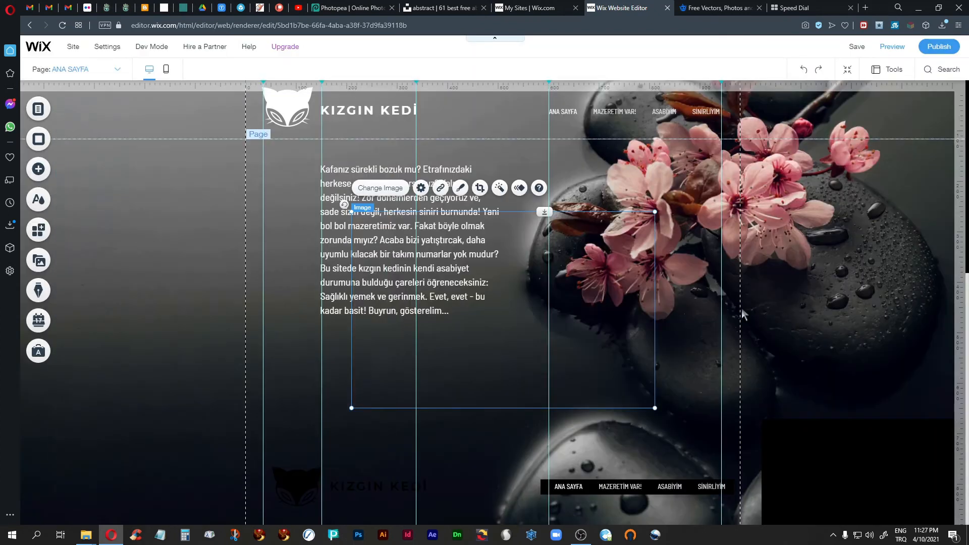
{"action": "left_click_drag", "start_coordinate": [495, 279], "coordinate": [464, 388]}
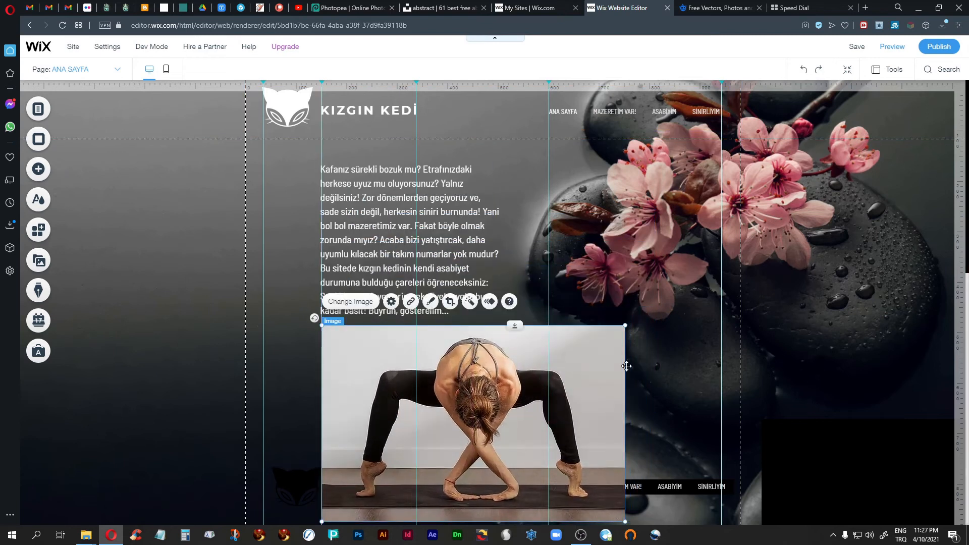
Adjust the yoga photo with a warmer temperature and slightly lower color saturation, and save the edited image
{"action": "scroll", "coordinate": [687, 335], "scroll_direction": "down", "scroll_amount": 1}
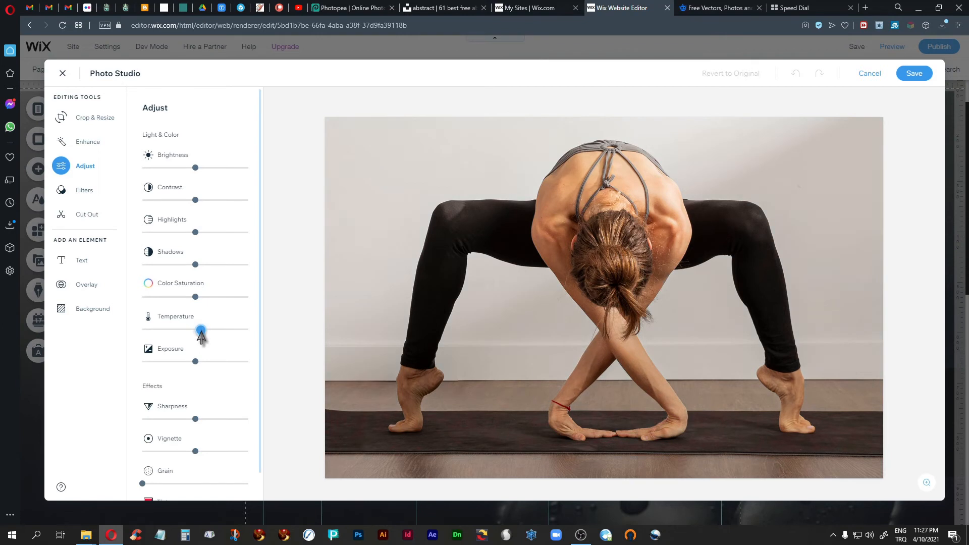
{"action": "left_click_drag", "start_coordinate": [201, 331], "coordinate": [202, 331]}
{"action": "left_click_drag", "start_coordinate": [195, 298], "coordinate": [176, 300]}
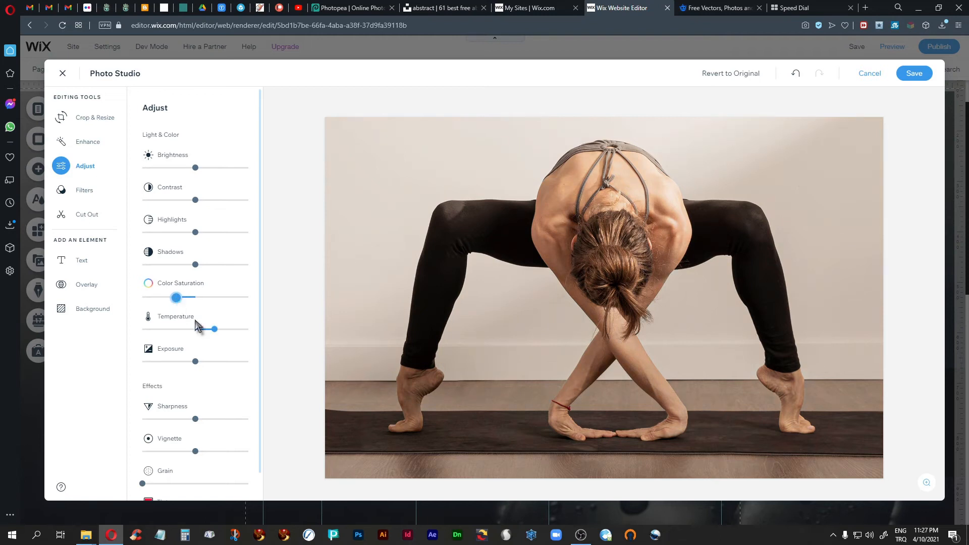
{"action": "left_click", "coordinate": [913, 74]}
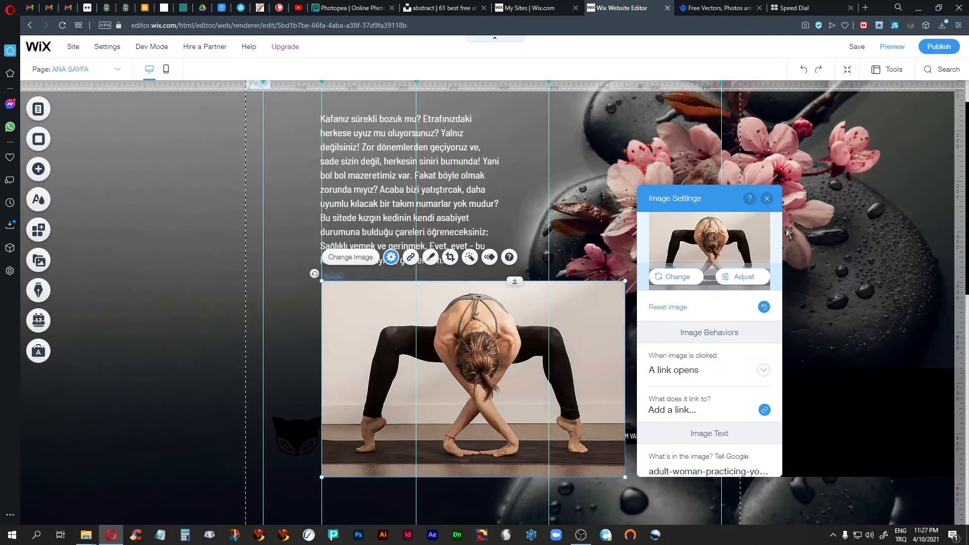
{"action": "left_click", "coordinate": [767, 199]}
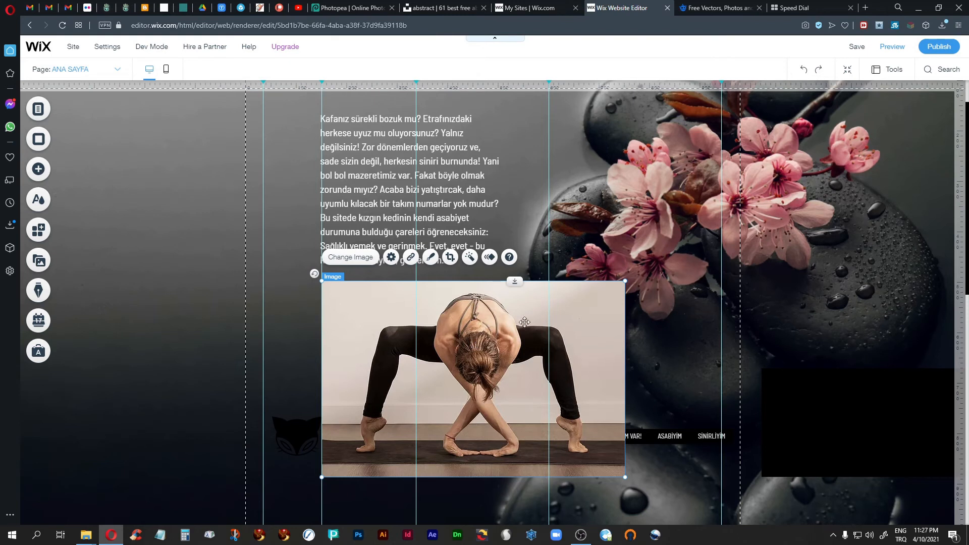
Crop the yoga photo tighter around the woman on all four sides and apply the crop
{"action": "left_click", "coordinate": [450, 257]}
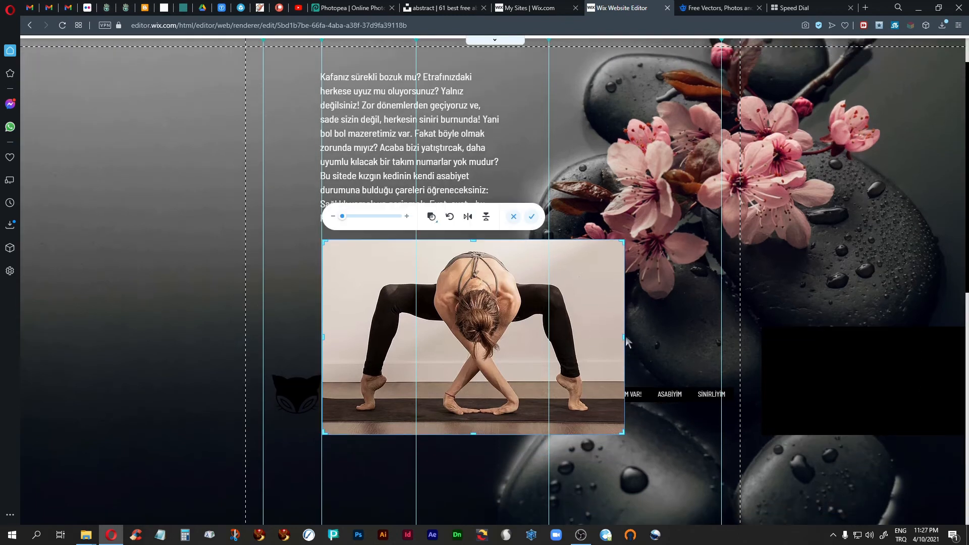
{"action": "left_click_drag", "start_coordinate": [623, 336], "coordinate": [592, 335]}
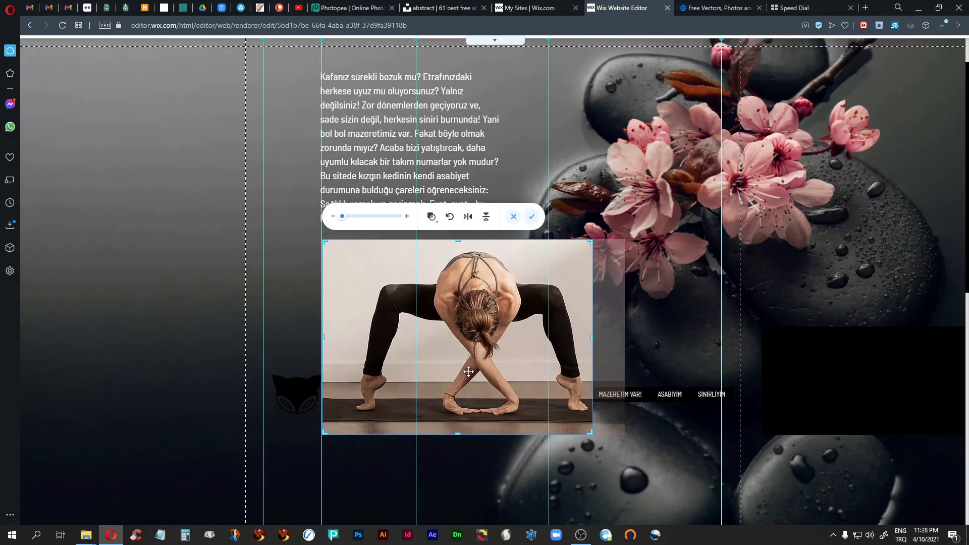
{"action": "left_click_drag", "start_coordinate": [325, 344], "coordinate": [352, 342]}
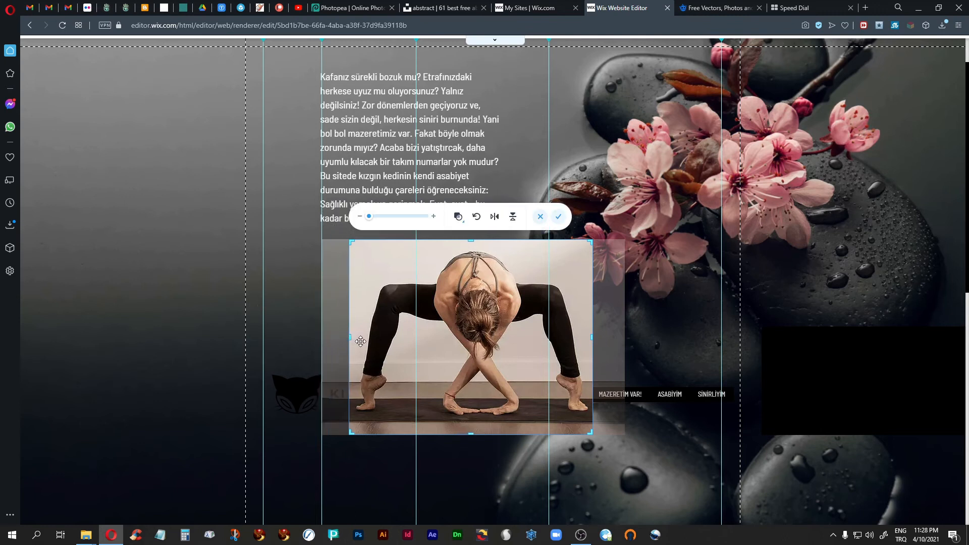
{"action": "left_click_drag", "start_coordinate": [472, 240], "coordinate": [472, 250]}
{"action": "left_click_drag", "start_coordinate": [470, 429], "coordinate": [472, 419]}
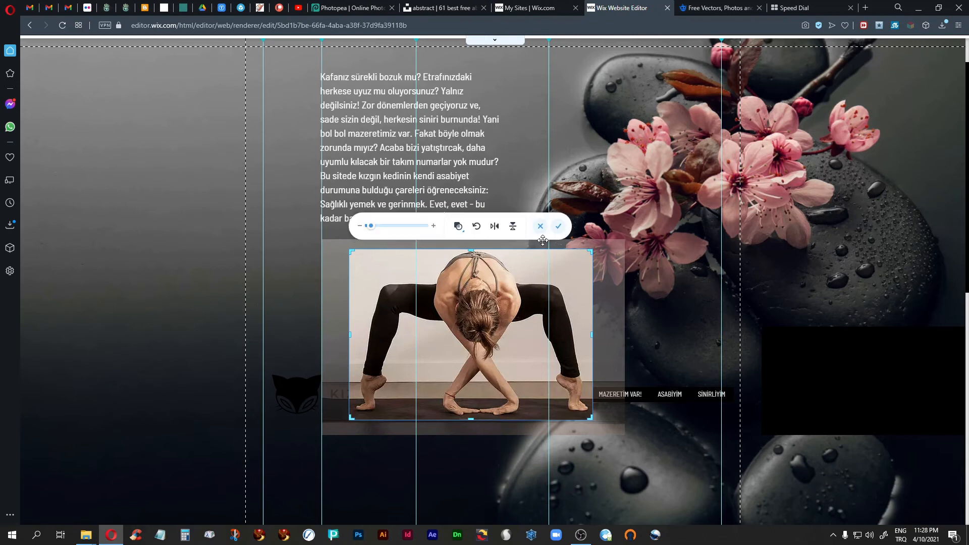
{"action": "left_click", "coordinate": [548, 226]}
Swap the layout so the yoga photo sits below the header and the paragraph directly beneath it, both aligned to the same left guide
{"action": "left_click_drag", "start_coordinate": [462, 326], "coordinate": [435, 314]}
{"action": "left_click_drag", "start_coordinate": [400, 177], "coordinate": [684, 310]}
{"action": "left_click_drag", "start_coordinate": [512, 356], "coordinate": [512, 180]}
{"action": "scroll", "coordinate": [488, 309], "scroll_direction": "up", "scroll_amount": 1}
{"action": "left_click_drag", "start_coordinate": [482, 244], "coordinate": [482, 257]}
{"action": "left_click", "coordinate": [653, 346]}
{"action": "left_click_drag", "start_coordinate": [653, 346], "coordinate": [372, 401]}
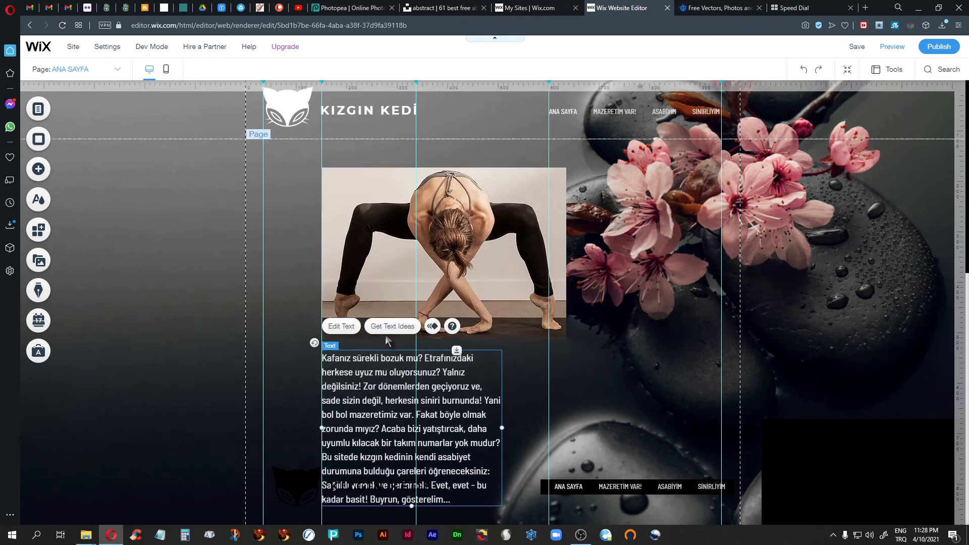
Try Barlow Semi Condensed Light on the whole paragraph, and set it to an even thinner weight of that font
{"action": "left_click", "coordinate": [341, 326]}
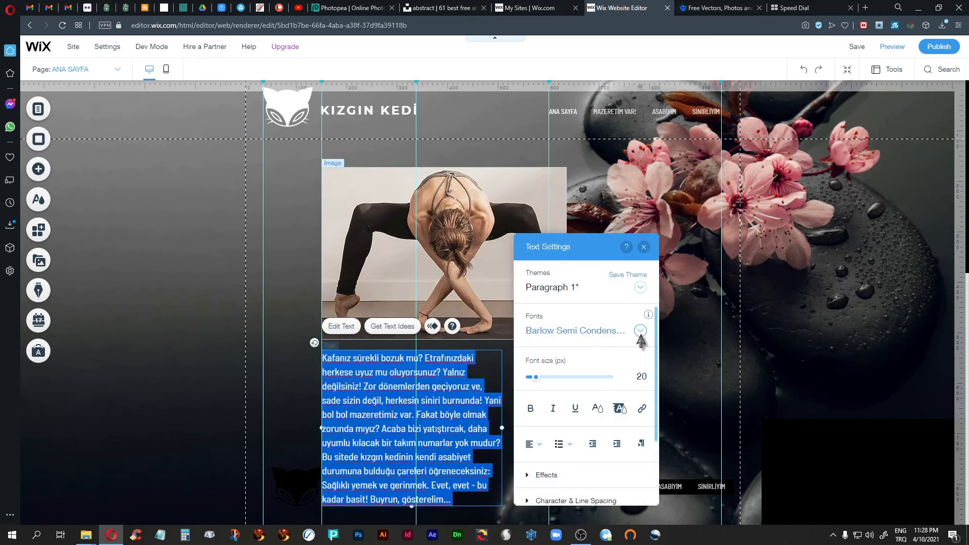
{"action": "left_click", "coordinate": [640, 331]}
{"action": "scroll", "coordinate": [634, 375], "scroll_direction": "up", "scroll_amount": 1}
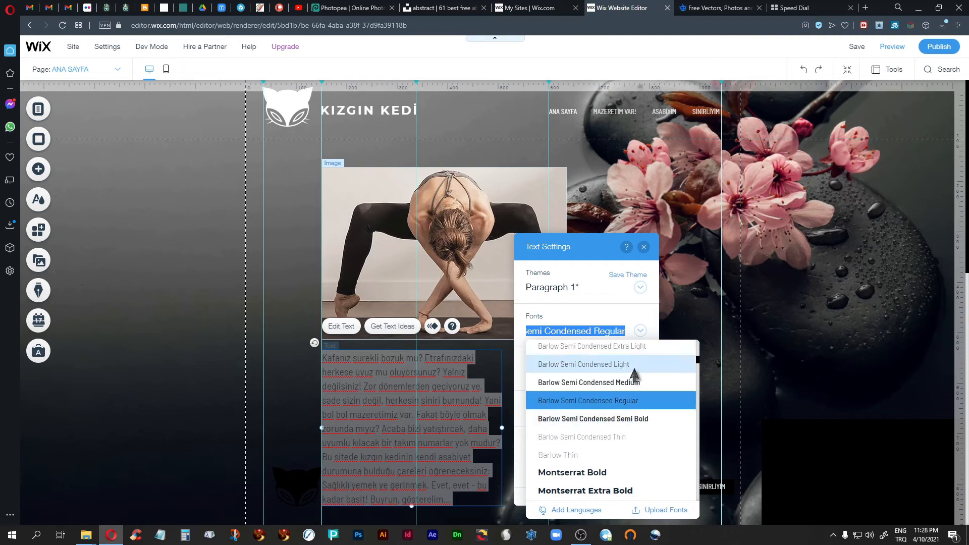
{"action": "left_click", "coordinate": [635, 368]}
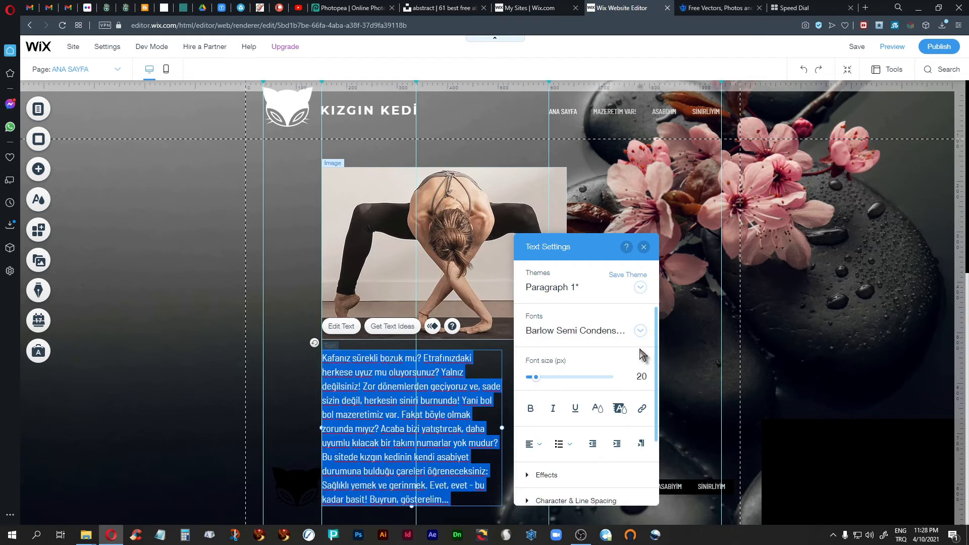
{"action": "left_click", "coordinate": [639, 331]}
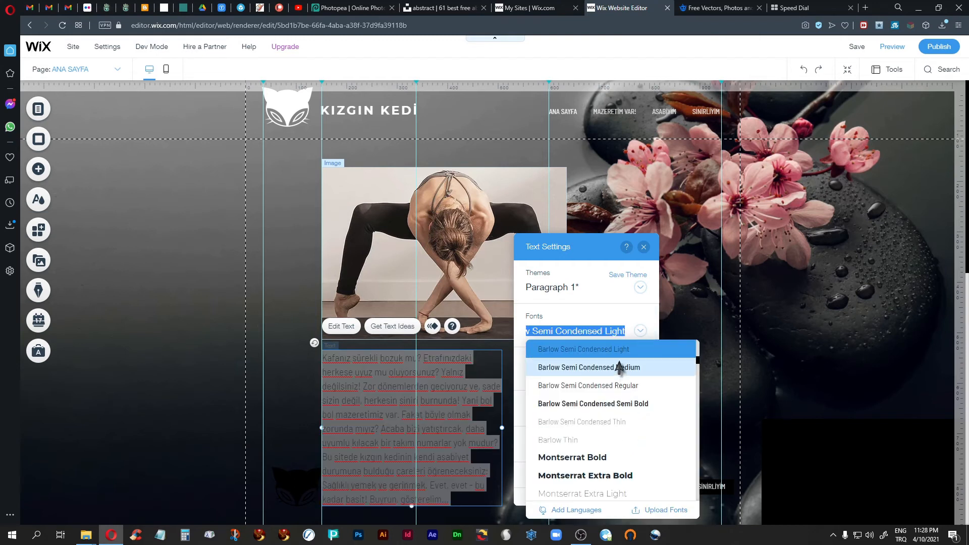
{"action": "scroll", "coordinate": [620, 368], "scroll_direction": "up", "scroll_amount": 1}
{"action": "left_click", "coordinate": [621, 389]}
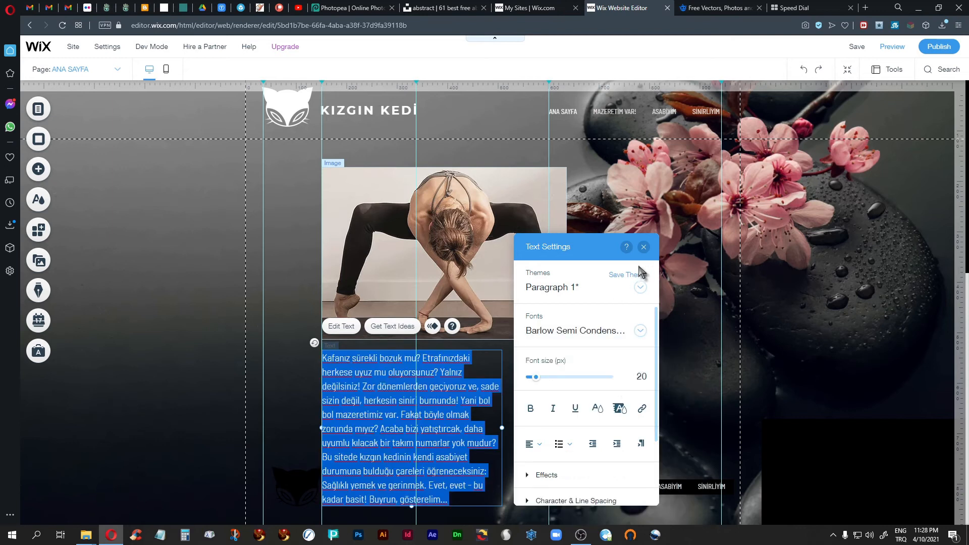
{"action": "left_click", "coordinate": [644, 247]}
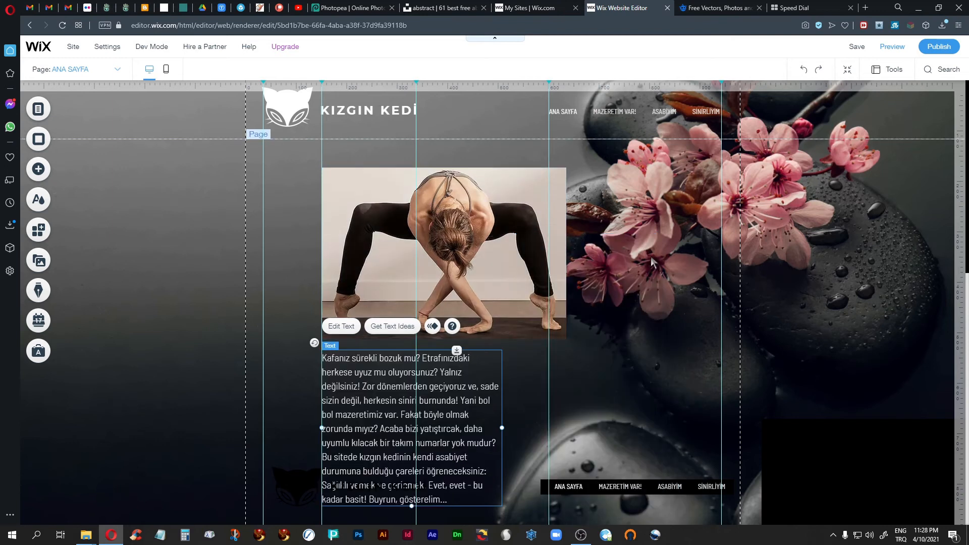
Replace the page background with the black acrylic ink in water picture from the backgrounds folder
{"action": "left_click", "coordinate": [892, 47]}
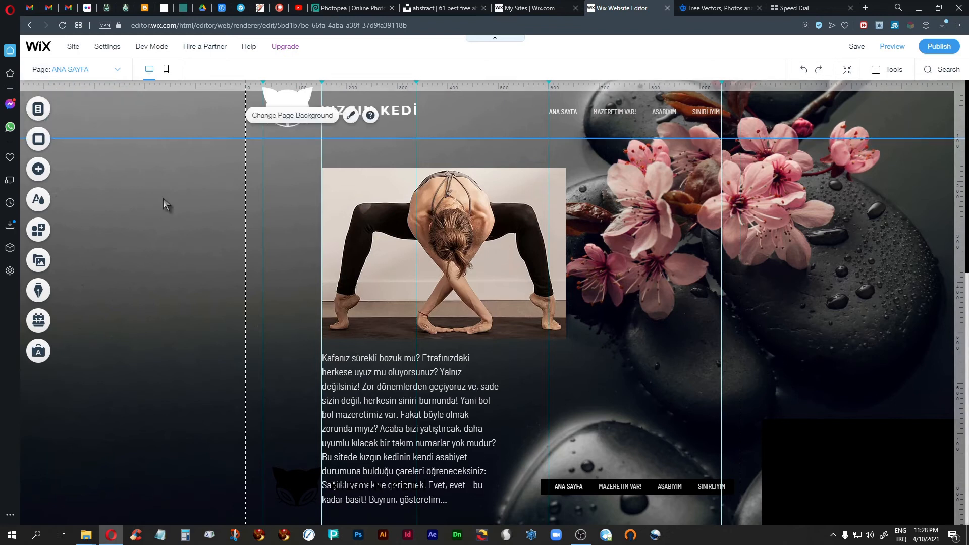
{"action": "left_click", "coordinate": [291, 116]}
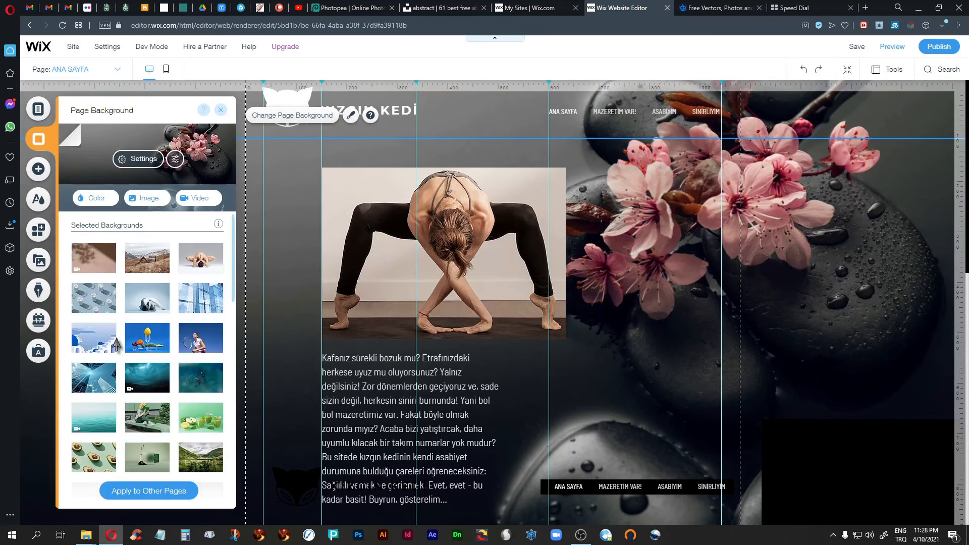
{"action": "left_click", "coordinate": [153, 198]}
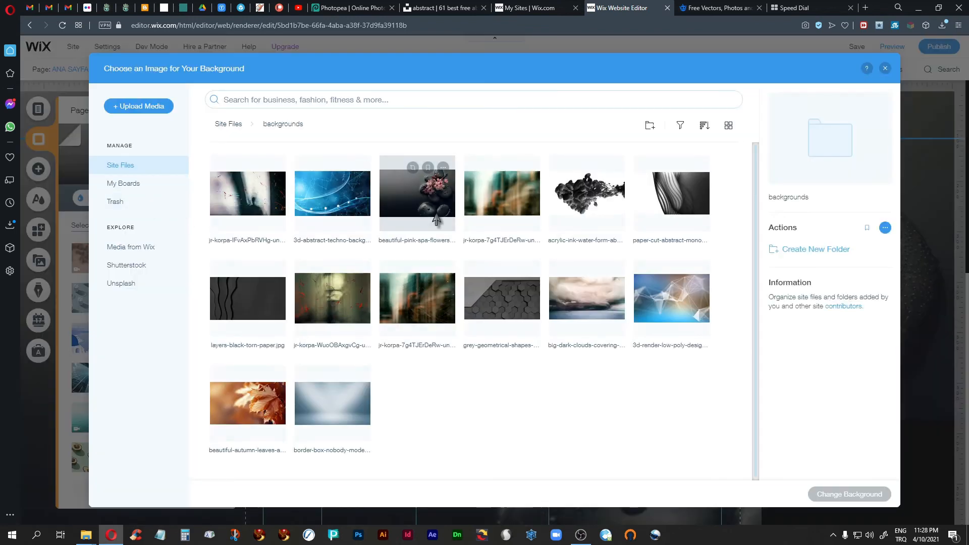
{"action": "left_click", "coordinate": [588, 204]}
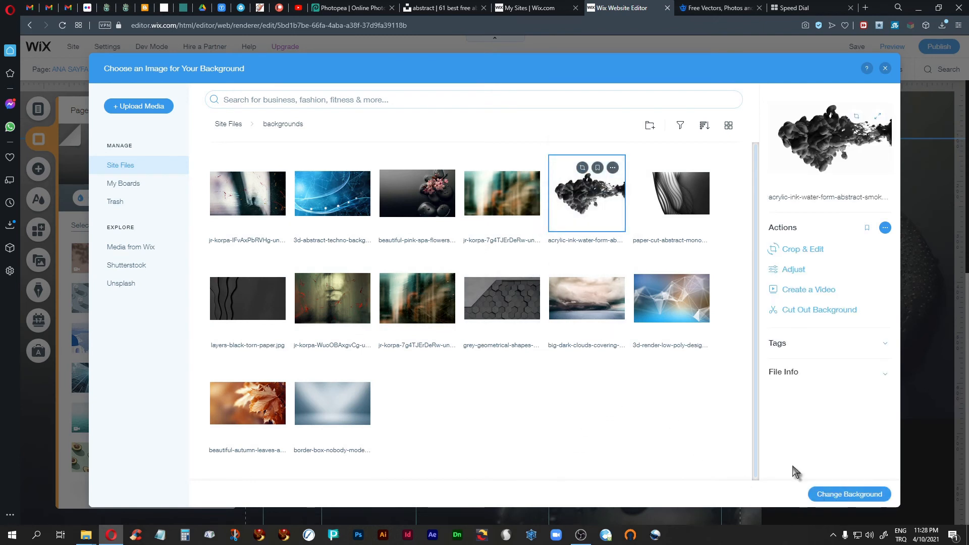
{"action": "left_click", "coordinate": [833, 496]}
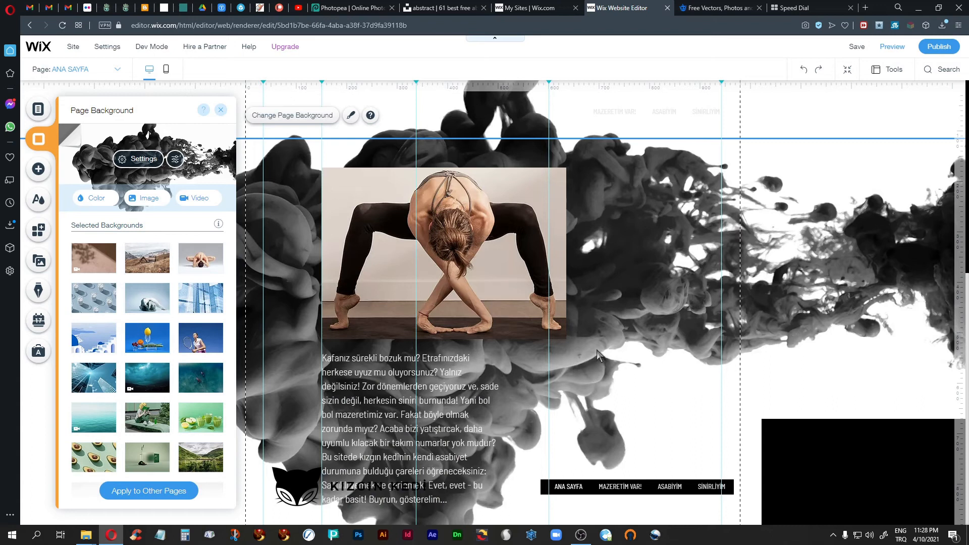
Swap the white logo and menu group out of the header for the black logo and menu group
{"action": "left_click", "coordinate": [417, 109]}
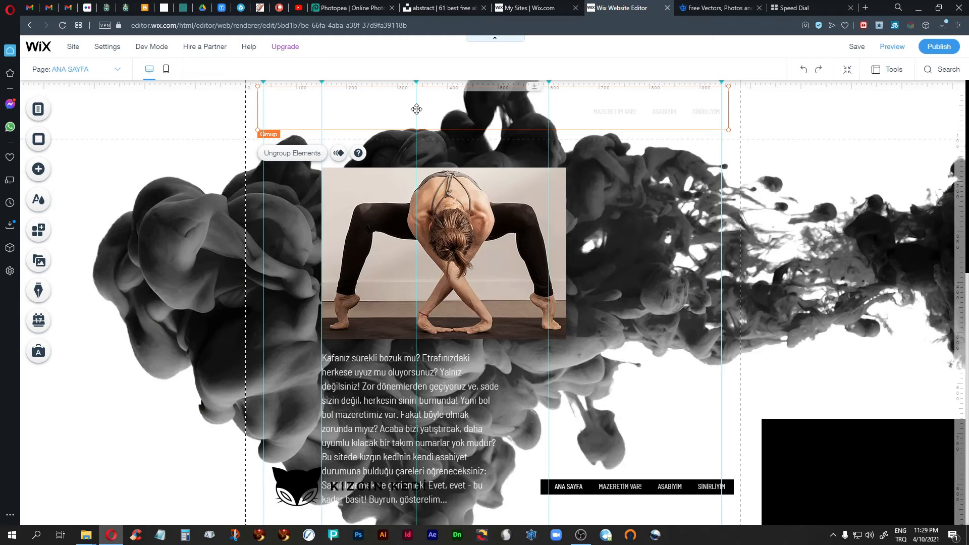
{"action": "left_click_drag", "start_coordinate": [416, 109], "coordinate": [815, 384]}
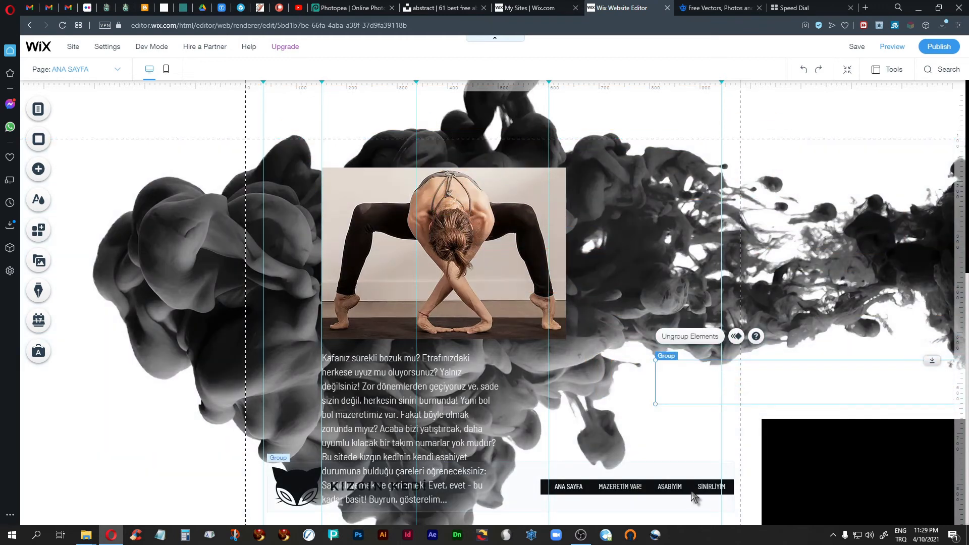
{"action": "left_click", "coordinate": [697, 499]}
{"action": "left_click_drag", "start_coordinate": [688, 490], "coordinate": [682, 112]}
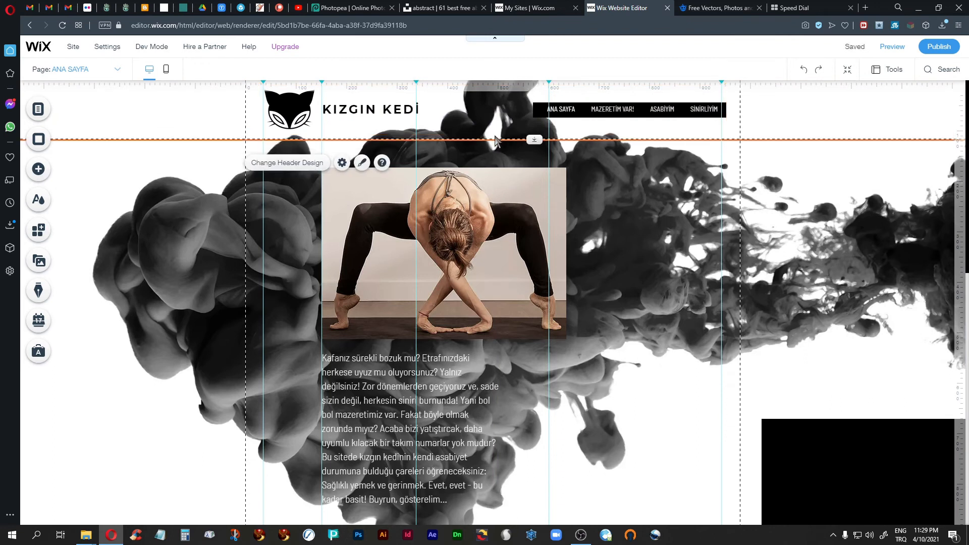
Make the header slightly taller and lower the black logo and menu group to x 28, y 28, vertically centered in it
{"action": "left_click_drag", "start_coordinate": [527, 139], "coordinate": [527, 161]}
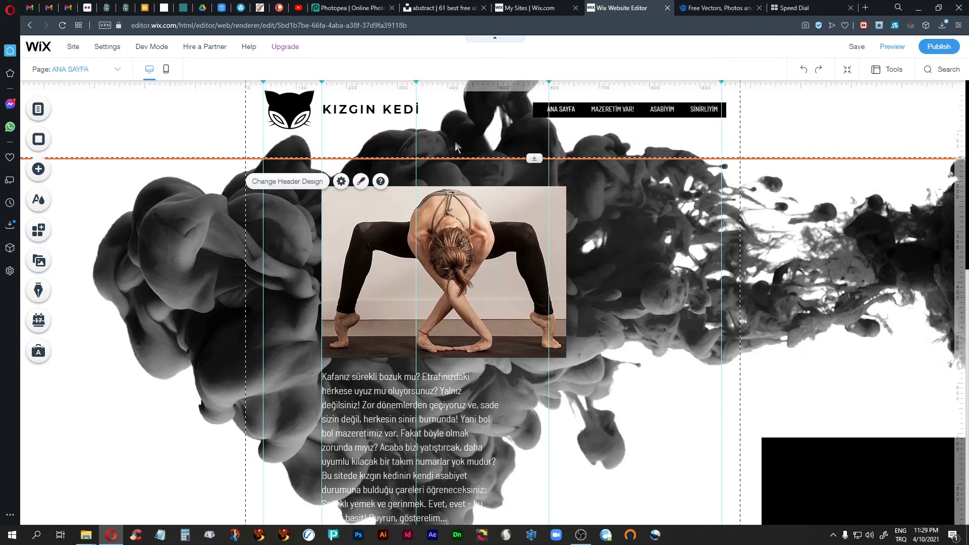
{"action": "left_click", "coordinate": [289, 110]}
{"action": "left_click_drag", "start_coordinate": [288, 110], "coordinate": [288, 116]}
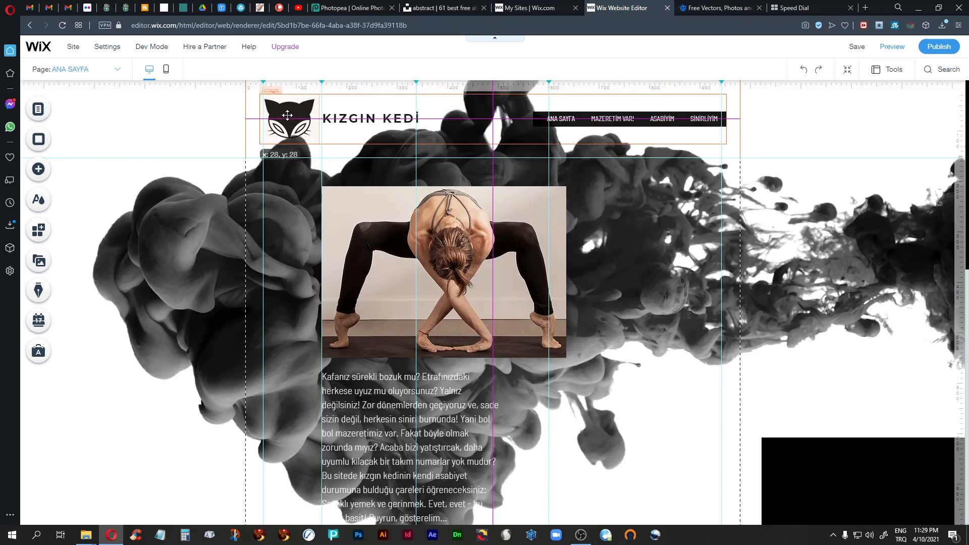
{"action": "left_click_drag", "start_coordinate": [287, 115], "coordinate": [287, 115]}
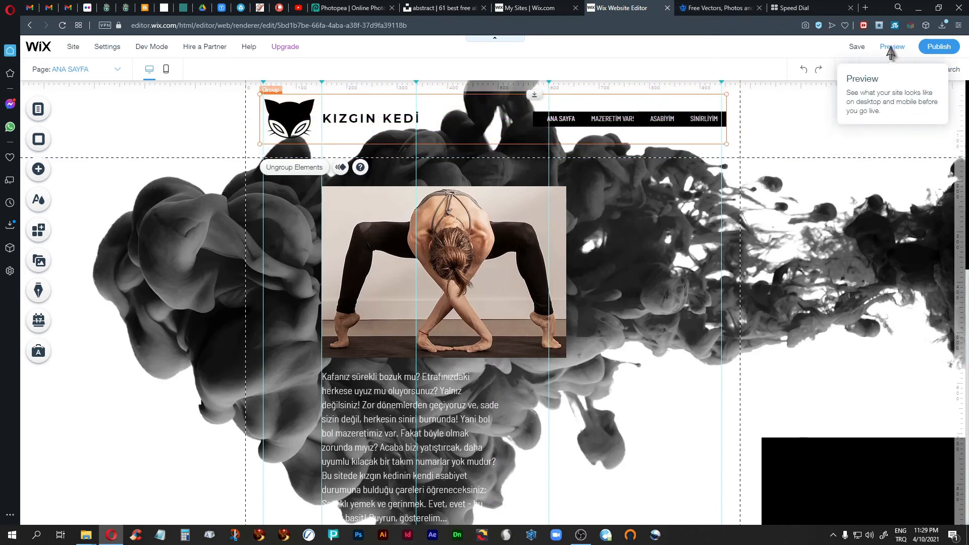
Shrink the yoga photo proportionally and shift the two right-hand vertical guides to the menu bar's side edges
{"action": "left_click", "coordinate": [367, 415]}
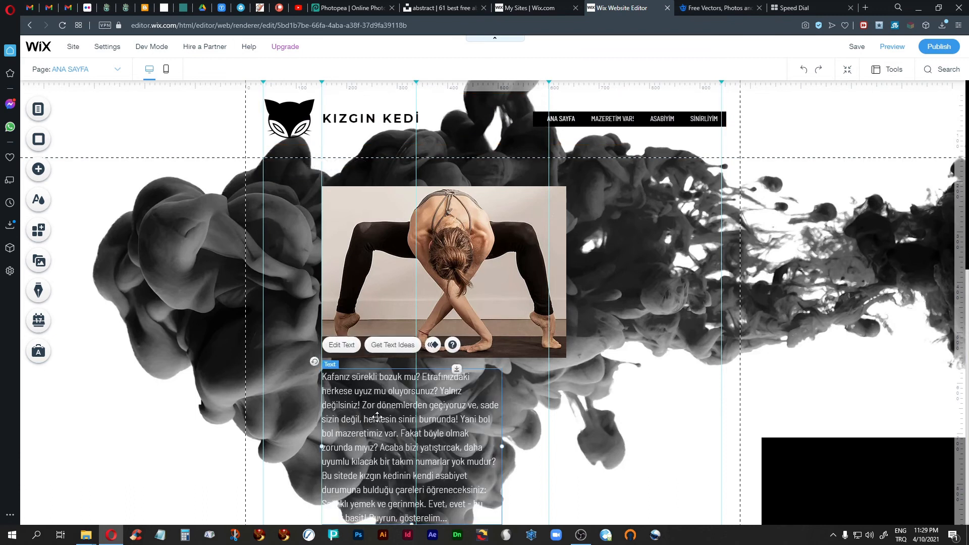
{"action": "left_click", "coordinate": [506, 348]}
{"action": "left_click_drag", "start_coordinate": [566, 358], "coordinate": [528, 337]}
{"action": "left_click_drag", "start_coordinate": [547, 86], "coordinate": [535, 83]}
{"action": "left_click_drag", "start_coordinate": [722, 84], "coordinate": [727, 82]}
{"action": "mouse_move", "coordinate": [526, 335]}
{"action": "left_mouse_down"}
{"action": "mouse_move", "coordinate": [541, 348]}
{"action": "mouse_move", "coordinate": [522, 335]}
{"action": "left_mouse_up"}
Place the black container box beside the yoga photo, fit its width to the menu bar, and extend it well below the photo
{"action": "left_click_drag", "start_coordinate": [885, 480], "coordinate": [656, 230]}
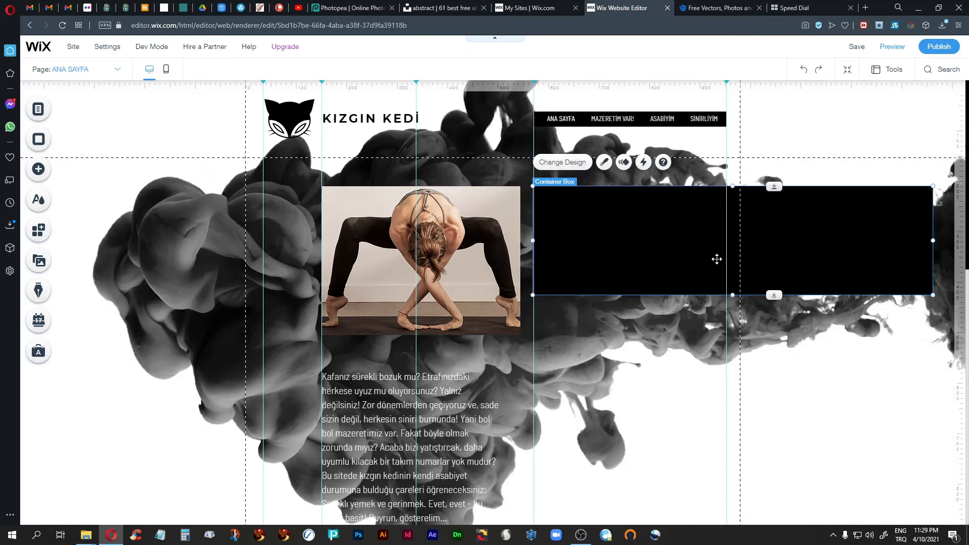
{"action": "left_click_drag", "start_coordinate": [928, 240], "coordinate": [727, 251]}
{"action": "left_click_drag", "start_coordinate": [629, 296], "coordinate": [597, 493]}
Attach the paragraph to the black box and move the white logo and menu group out of it
{"action": "left_click_drag", "start_coordinate": [353, 418], "coordinate": [571, 251]}
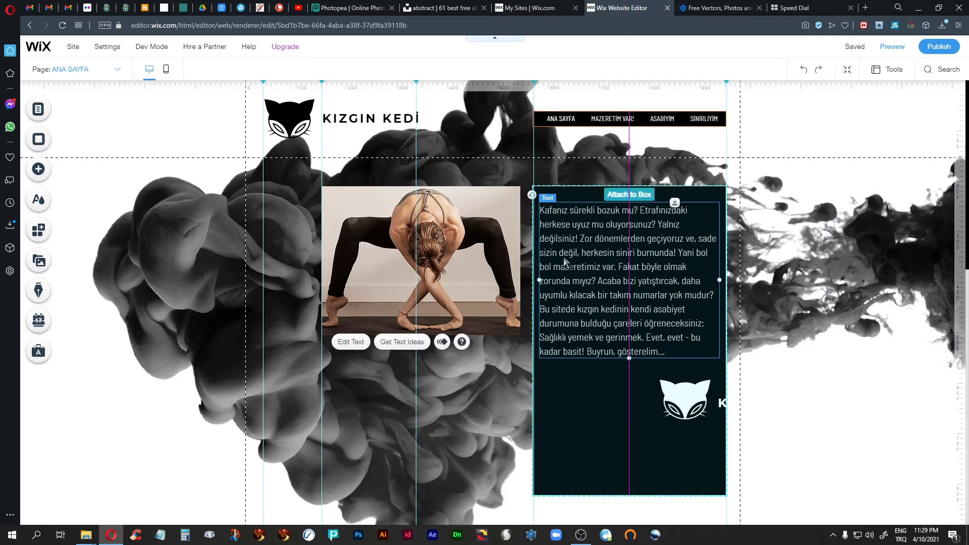
{"action": "left_click_drag", "start_coordinate": [675, 401], "coordinate": [68, 505]}
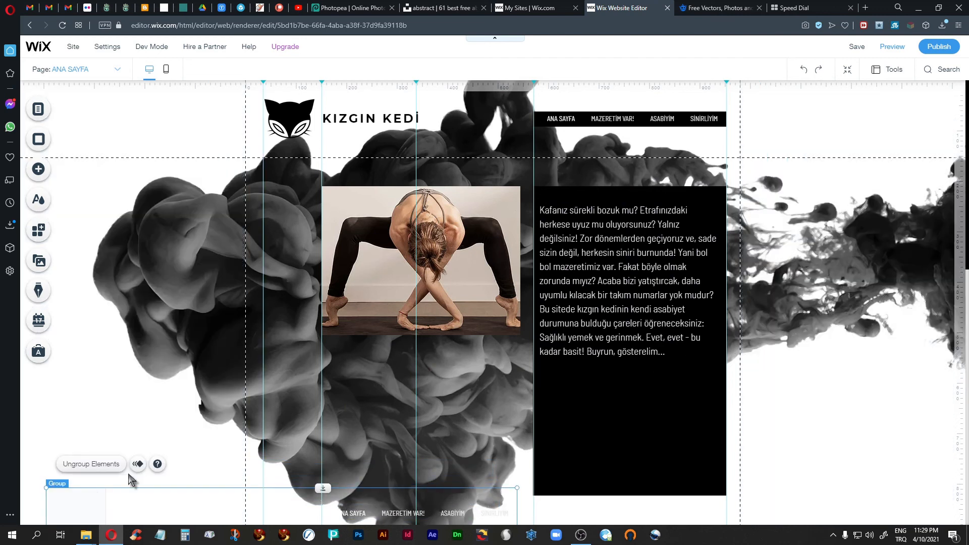
Narrow the paragraph and center it in the black box at x 599, y 236, and shorten the box to just below the text
{"action": "left_click", "coordinate": [591, 272]}
{"action": "left_click_drag", "start_coordinate": [720, 279], "coordinate": [702, 280]}
{"action": "left_click_drag", "start_coordinate": [619, 270], "coordinate": [627, 267]}
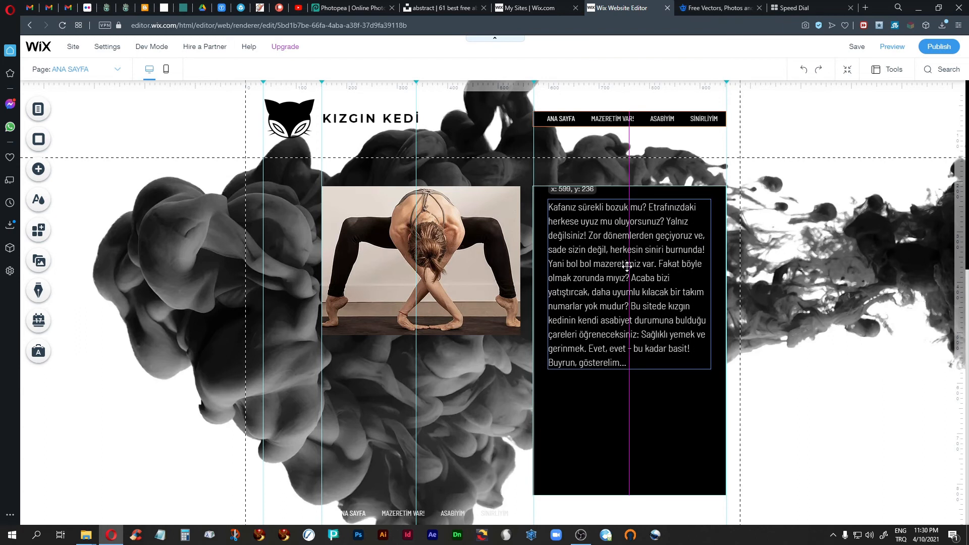
{"action": "left_click", "coordinate": [633, 445]}
{"action": "left_click_drag", "start_coordinate": [631, 497], "coordinate": [630, 403]}
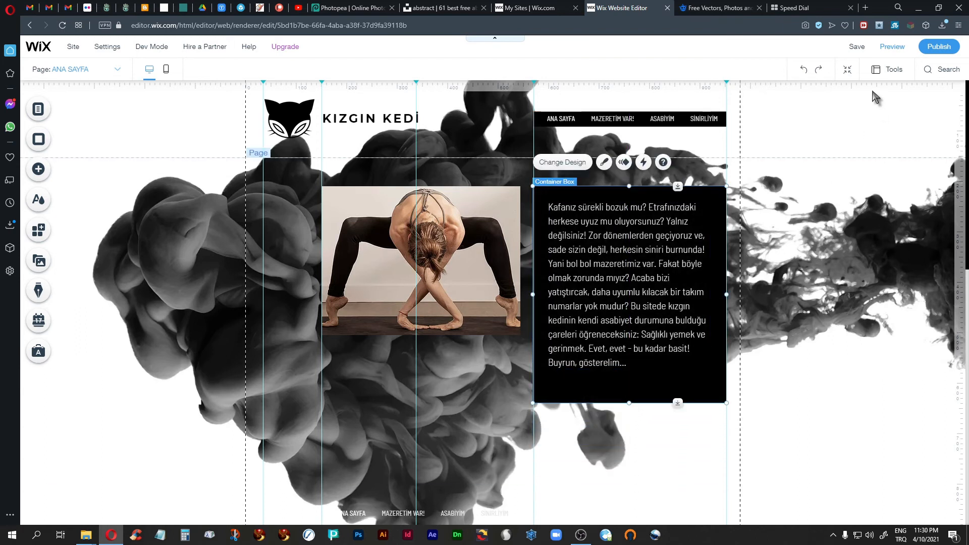
Preview the page to check the photo, text box and header against the ink background, and return to the editor
{"action": "left_click", "coordinate": [892, 47]}
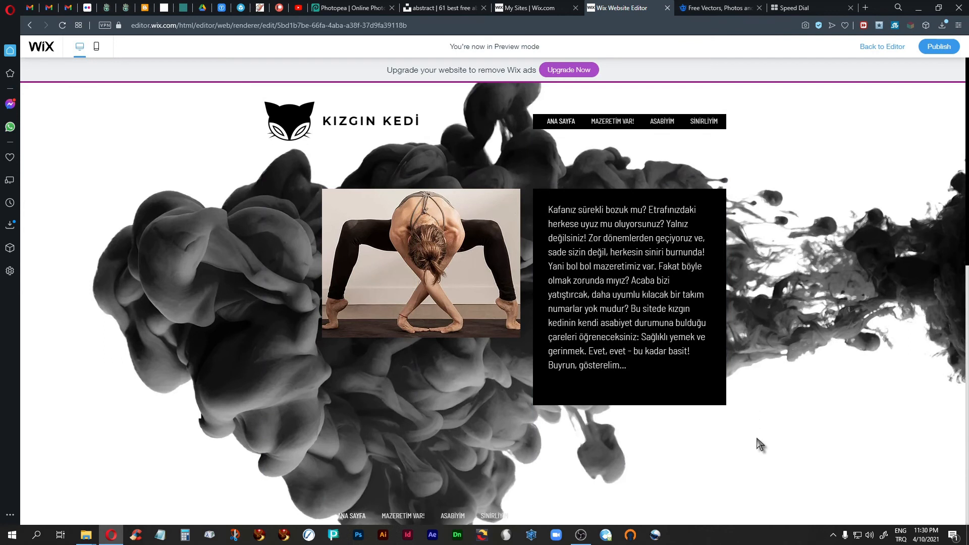
{"action": "scroll", "coordinate": [757, 439], "scroll_direction": "down", "scroll_amount": 1}
{"action": "scroll", "coordinate": [757, 439], "scroll_direction": "up", "scroll_amount": 1}
{"action": "scroll", "coordinate": [757, 438], "scroll_direction": "down", "scroll_amount": 1}
{"action": "scroll", "coordinate": [756, 439], "scroll_direction": "up", "scroll_amount": 1}
{"action": "left_click", "coordinate": [869, 47]}
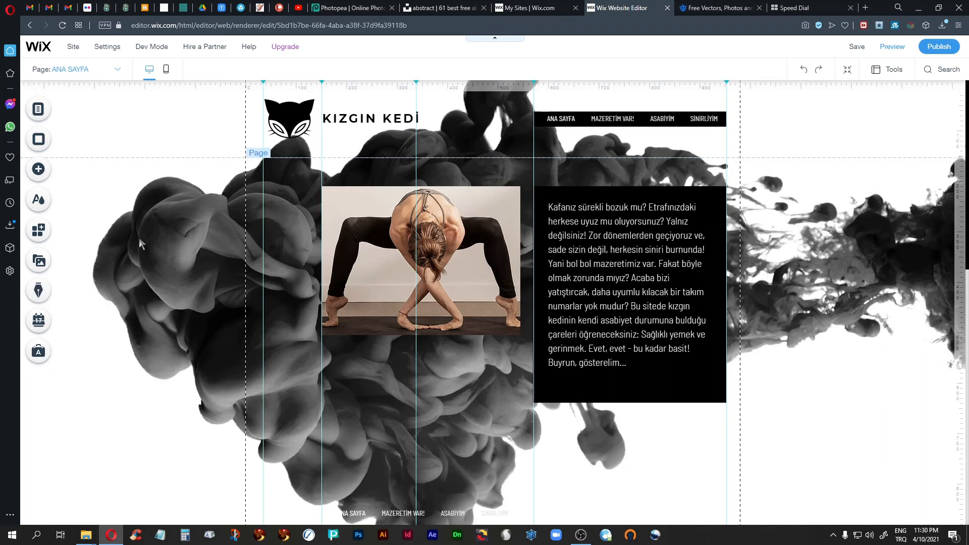
Give the header a faint gray tint by setting its background opacity to 17%
{"action": "left_click", "coordinate": [161, 112]}
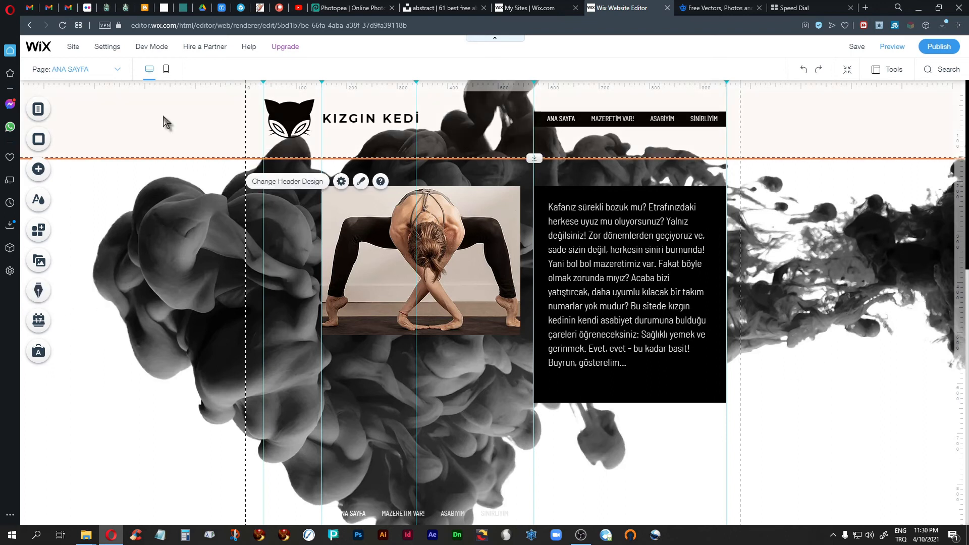
{"action": "left_click", "coordinate": [360, 182]}
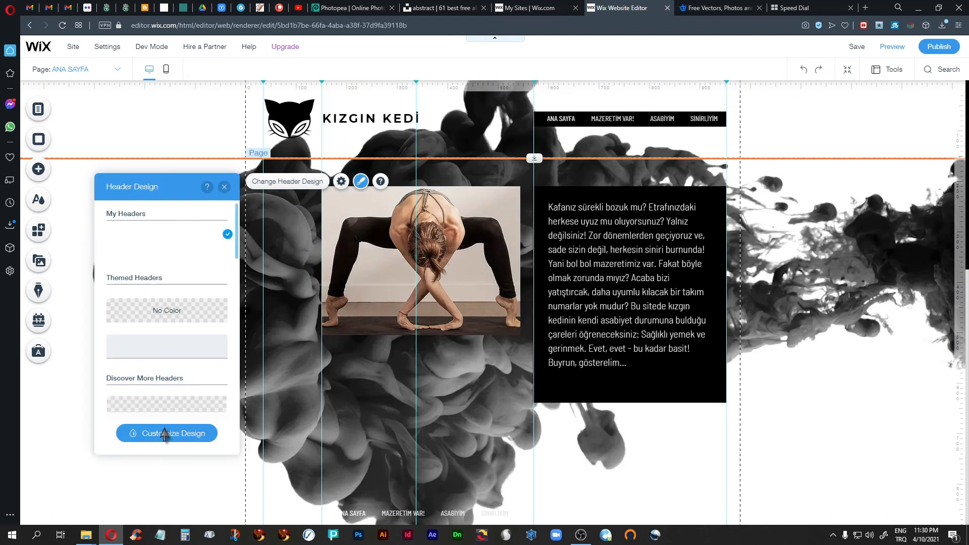
{"action": "left_click", "coordinate": [165, 433]}
{"action": "left_click", "coordinate": [154, 276]}
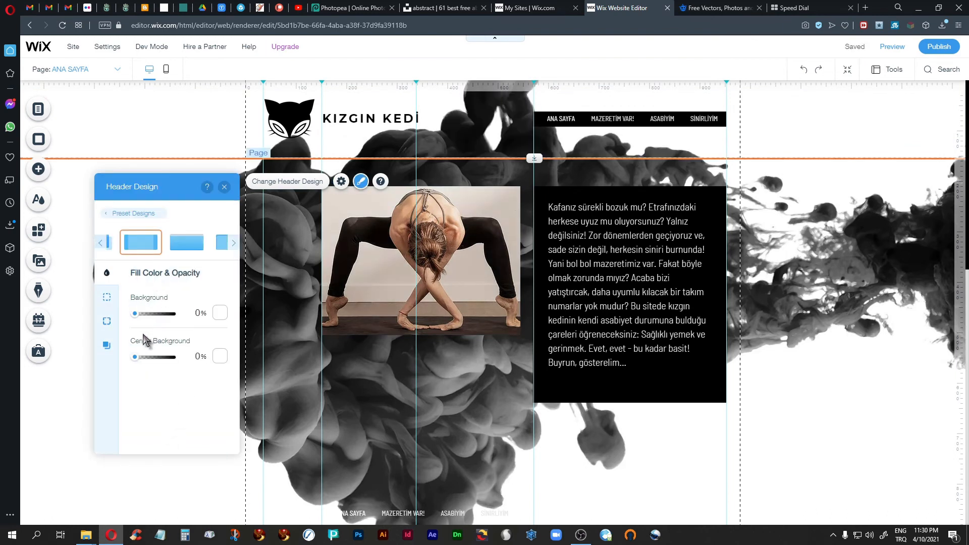
{"action": "left_click_drag", "start_coordinate": [135, 314], "coordinate": [138, 314]}
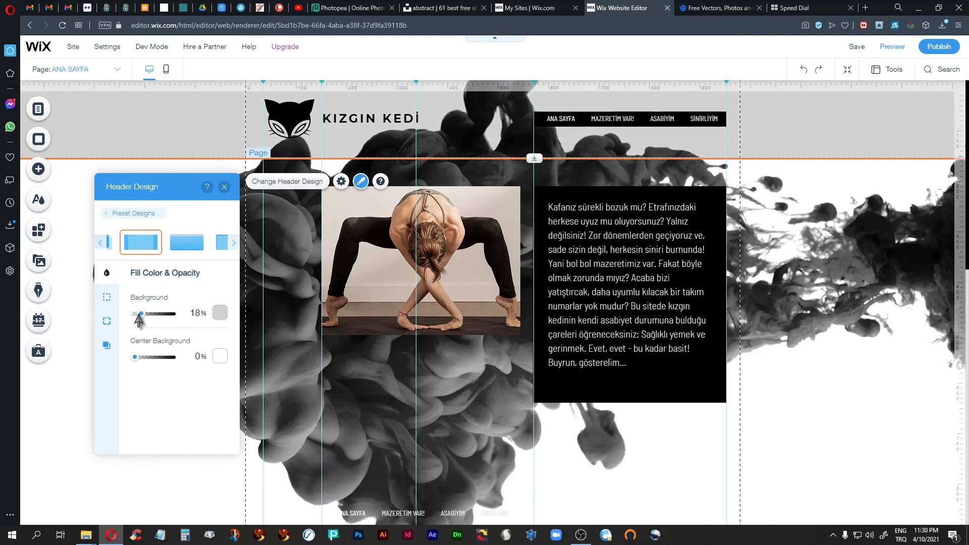
{"action": "left_click_drag", "start_coordinate": [138, 314], "coordinate": [138, 314]}
{"action": "left_click", "coordinate": [224, 186]}
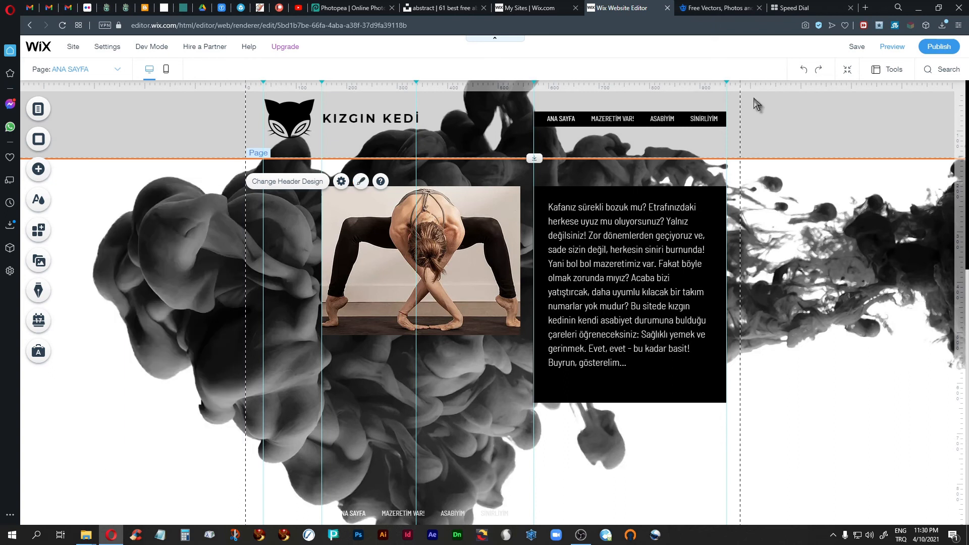
Preview the page to judge the tinted header over the ink background, and return to the editor
{"action": "left_click", "coordinate": [893, 47]}
{"action": "scroll", "coordinate": [847, 187], "scroll_direction": "down", "scroll_amount": 1}
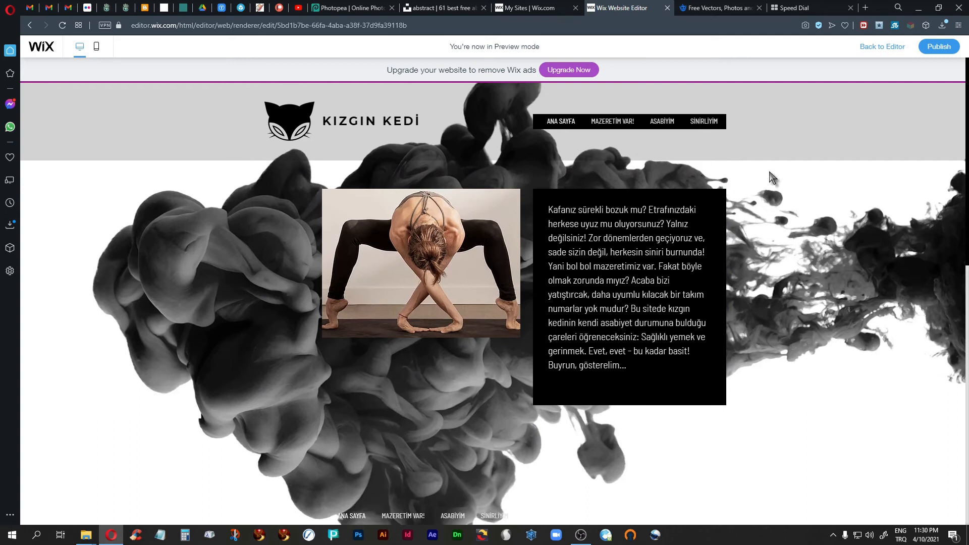
{"action": "left_click", "coordinate": [883, 46]}
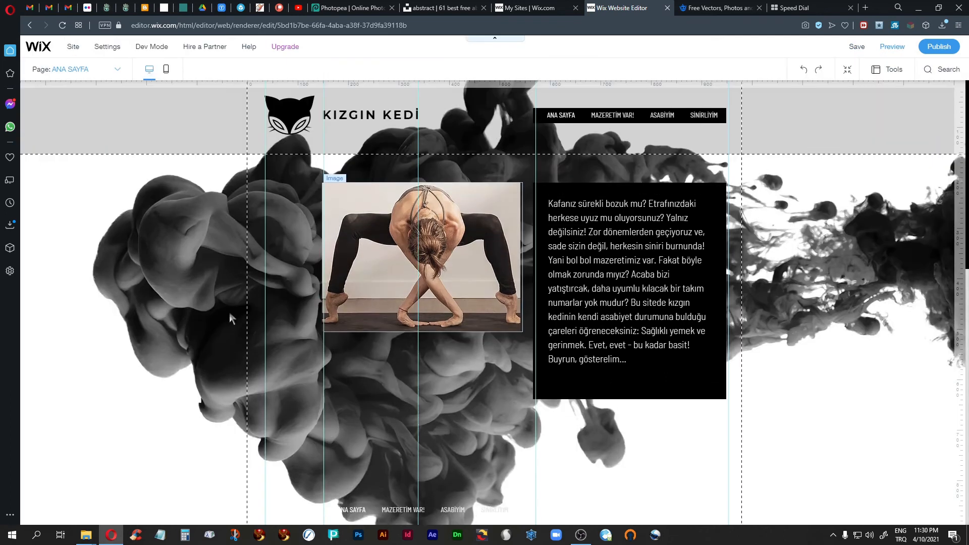
Change the page background to the blurred blue-gray border-box picture from the backgrounds folder
{"action": "left_click", "coordinate": [118, 195]}
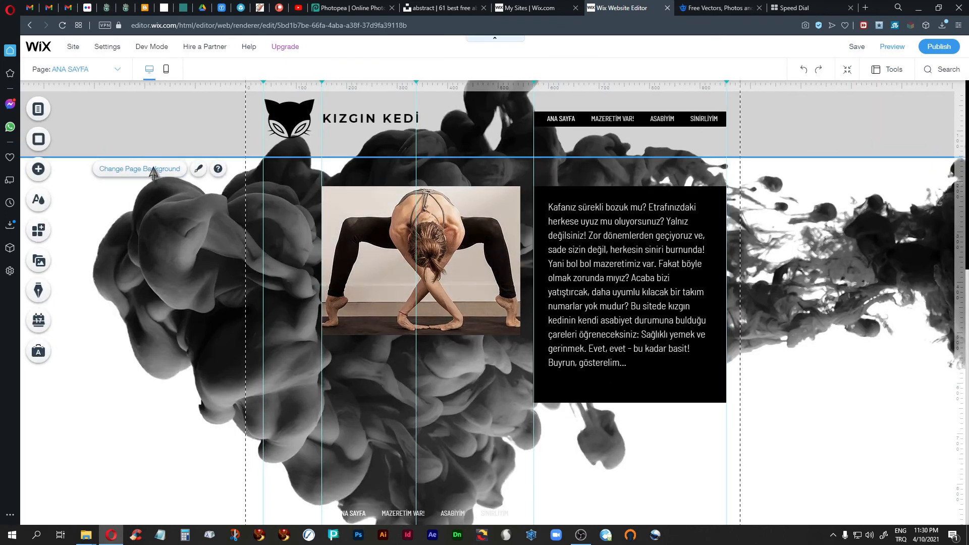
{"action": "left_click", "coordinate": [153, 174]}
{"action": "left_click", "coordinate": [145, 197]}
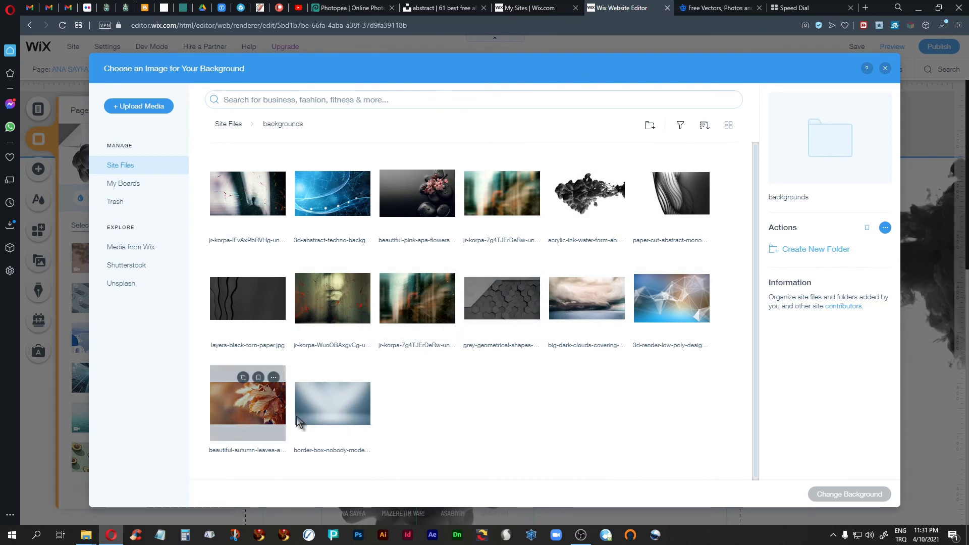
{"action": "left_click", "coordinate": [333, 404]}
{"action": "left_click", "coordinate": [832, 498]}
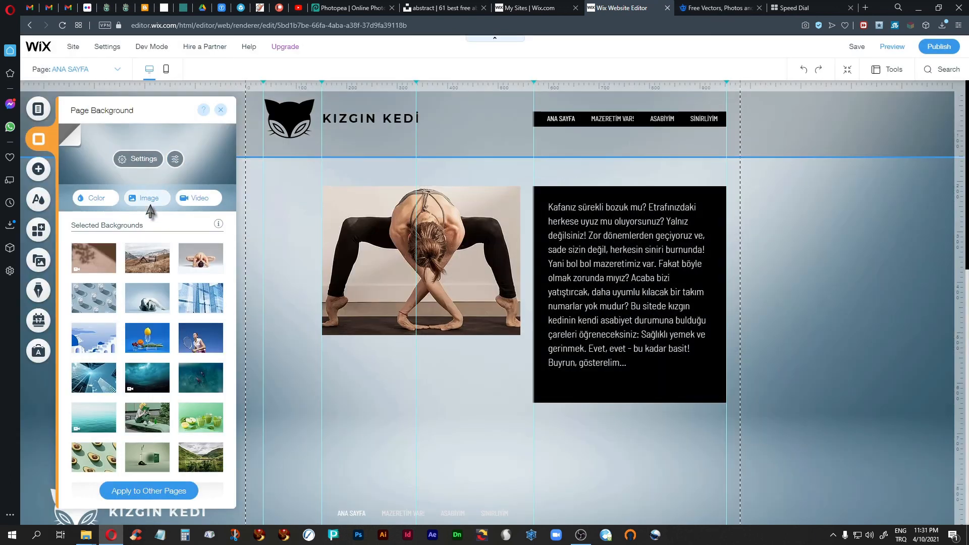
{"action": "left_click", "coordinate": [220, 110]}
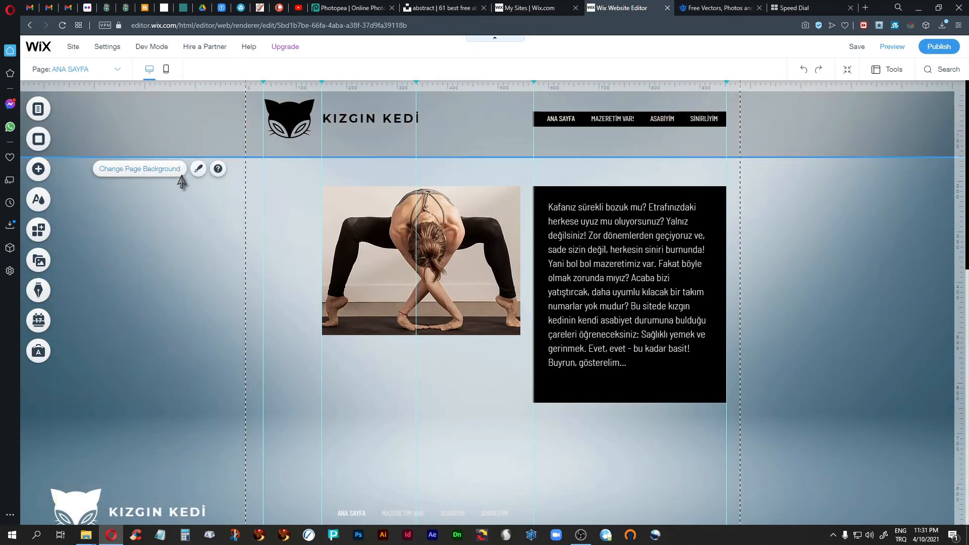
Remove the header's tint by setting its background opacity to 0%
{"action": "left_click", "coordinate": [198, 169]}
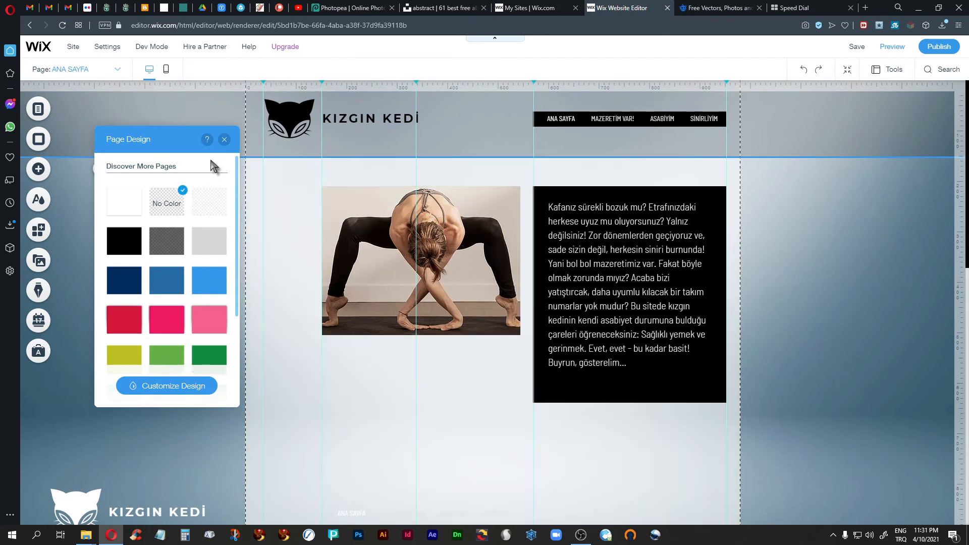
{"action": "left_click", "coordinate": [225, 140]}
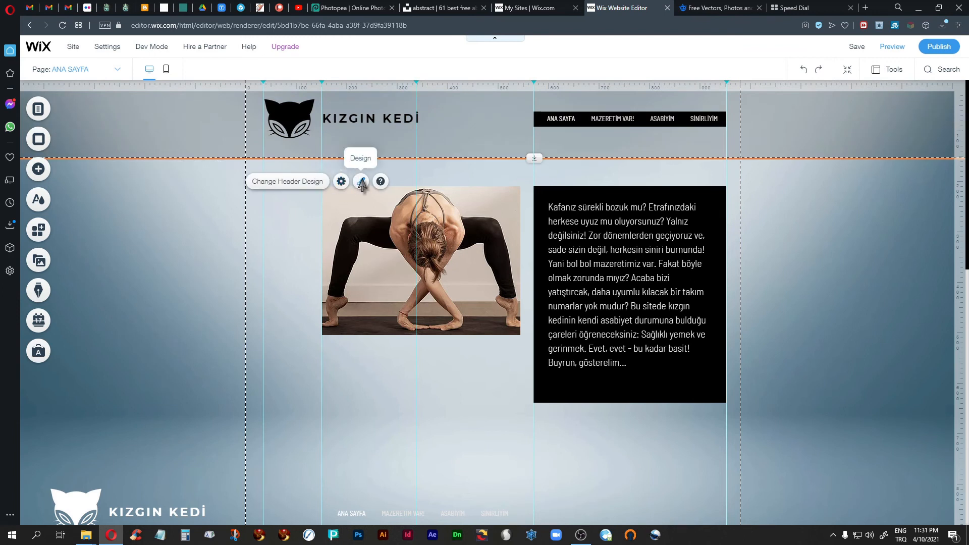
{"action": "left_click", "coordinate": [361, 182]}
{"action": "left_click", "coordinate": [177, 433]}
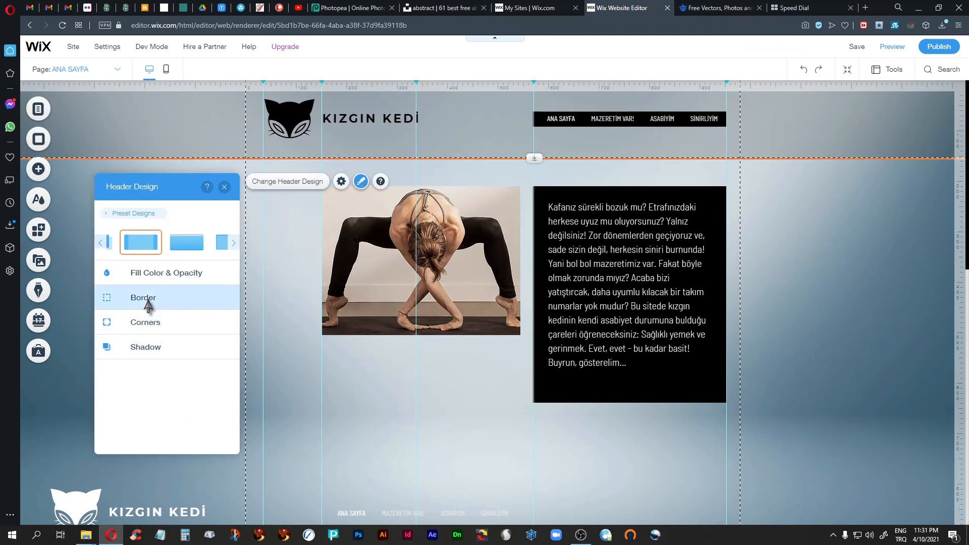
{"action": "left_click", "coordinate": [136, 273]}
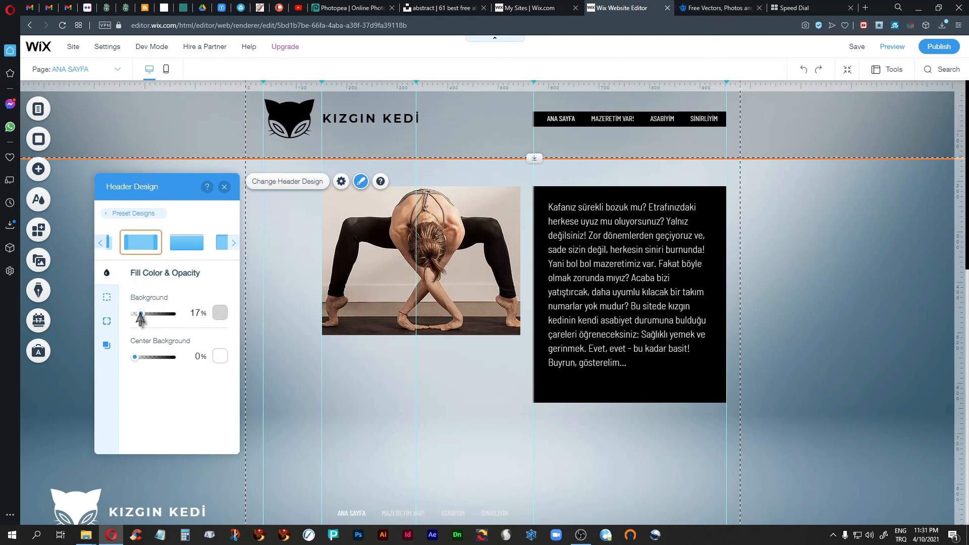
{"action": "left_click_drag", "start_coordinate": [140, 313], "coordinate": [121, 316]}
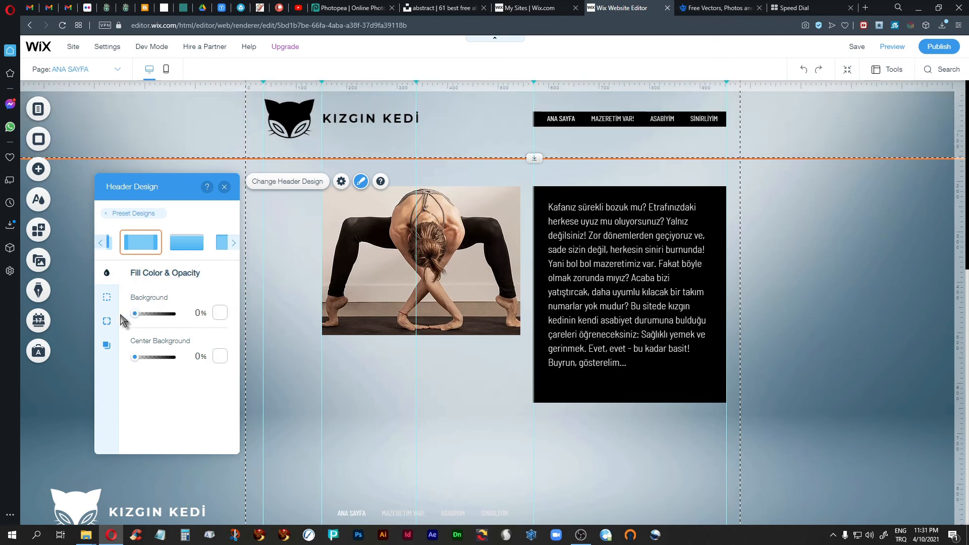
Preview the page to judge the clear header and content over the blue-gray background, and return to the editor
{"action": "left_click", "coordinate": [225, 186]}
{"action": "scroll", "coordinate": [815, 402], "scroll_direction": "down", "scroll_amount": 4}
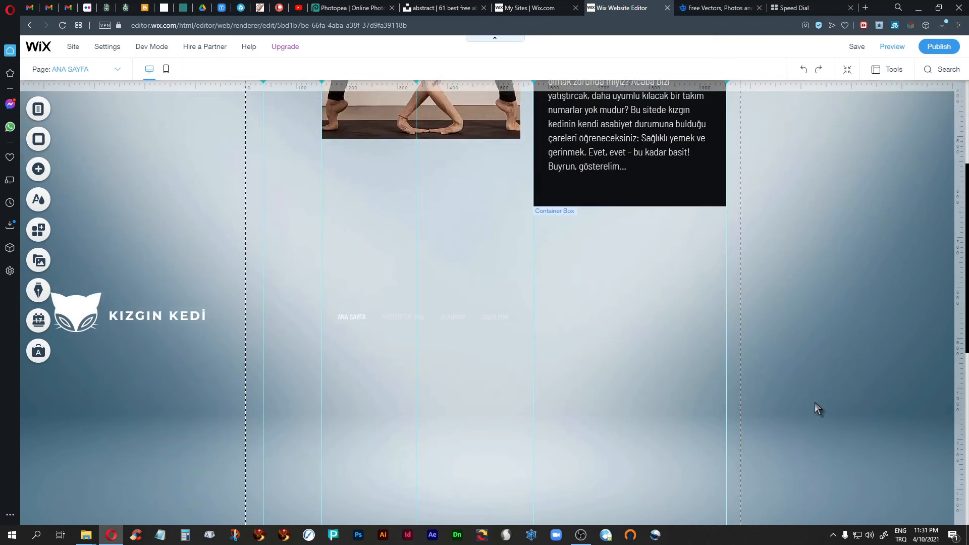
{"action": "scroll", "coordinate": [815, 401], "scroll_direction": "up", "scroll_amount": 4}
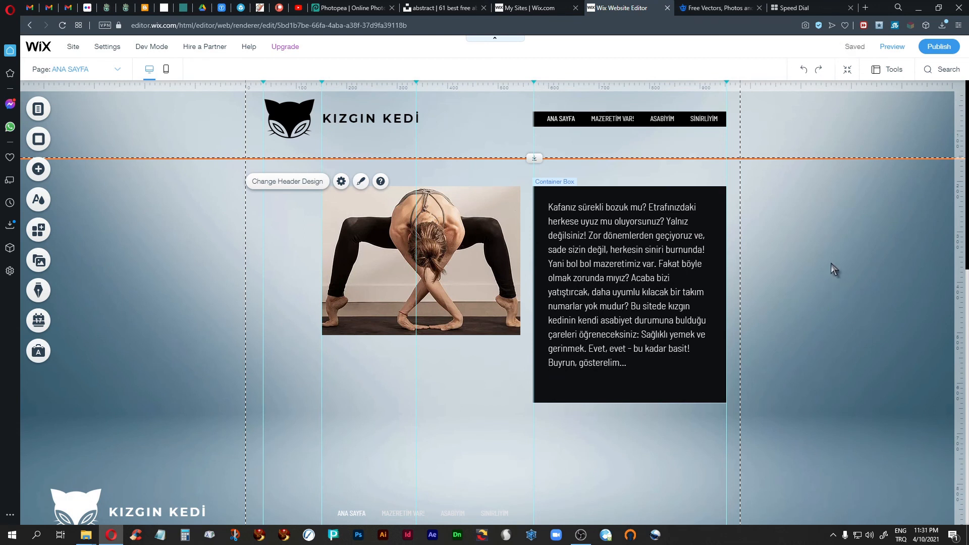
{"action": "left_click", "coordinate": [893, 47]}
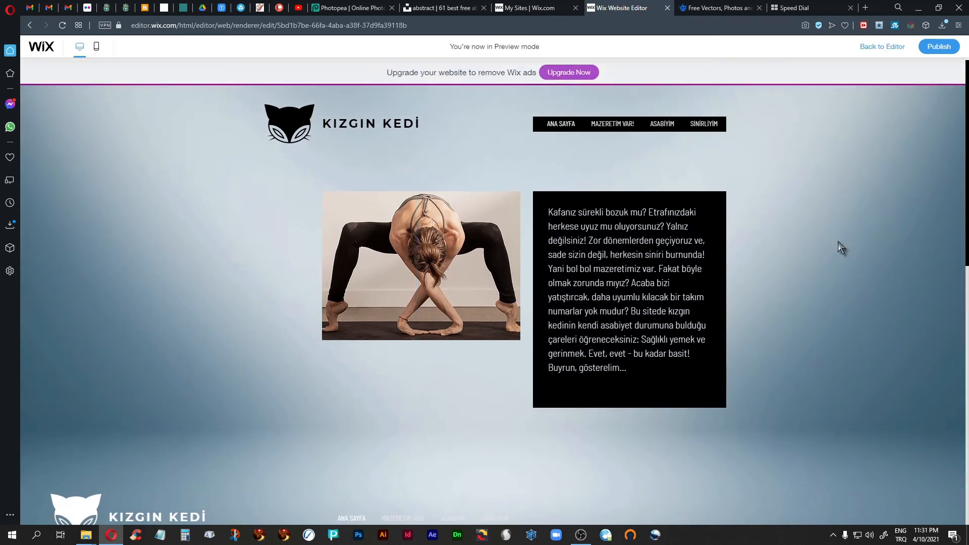
{"action": "left_click", "coordinate": [878, 47]}
Enlarge the yoga photo out to the logo's left guide and crop it into a wide strip without the feet
{"action": "left_click", "coordinate": [359, 264]}
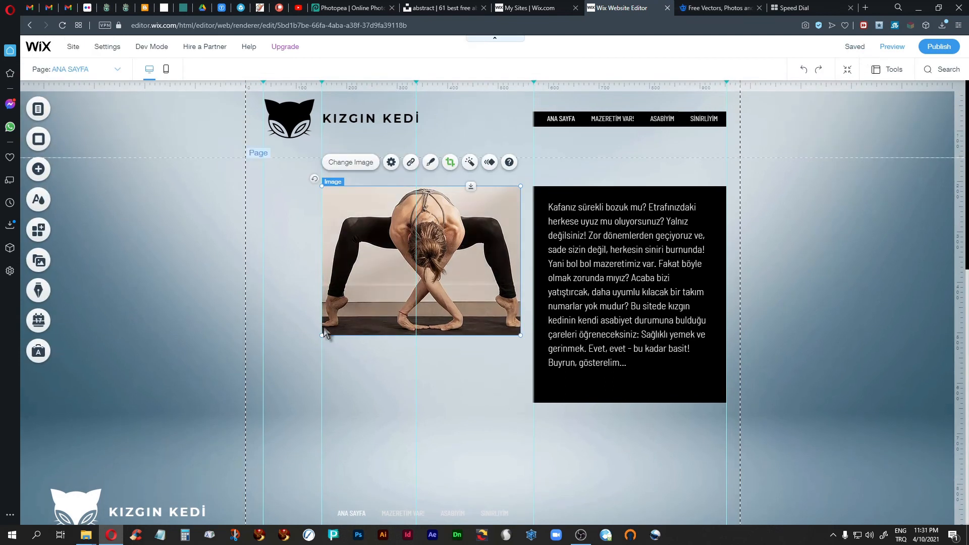
{"action": "left_click_drag", "start_coordinate": [322, 335], "coordinate": [247, 352]}
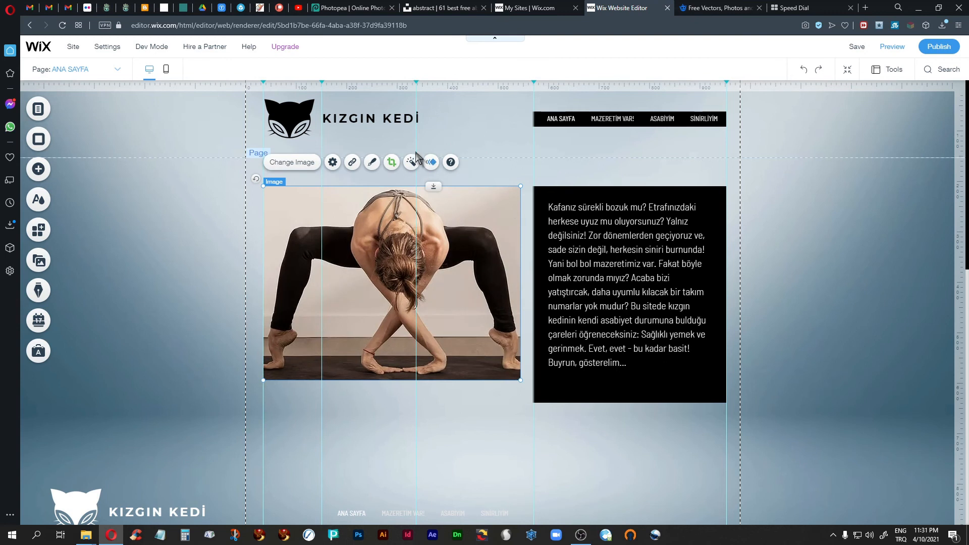
{"action": "left_click", "coordinate": [395, 161]}
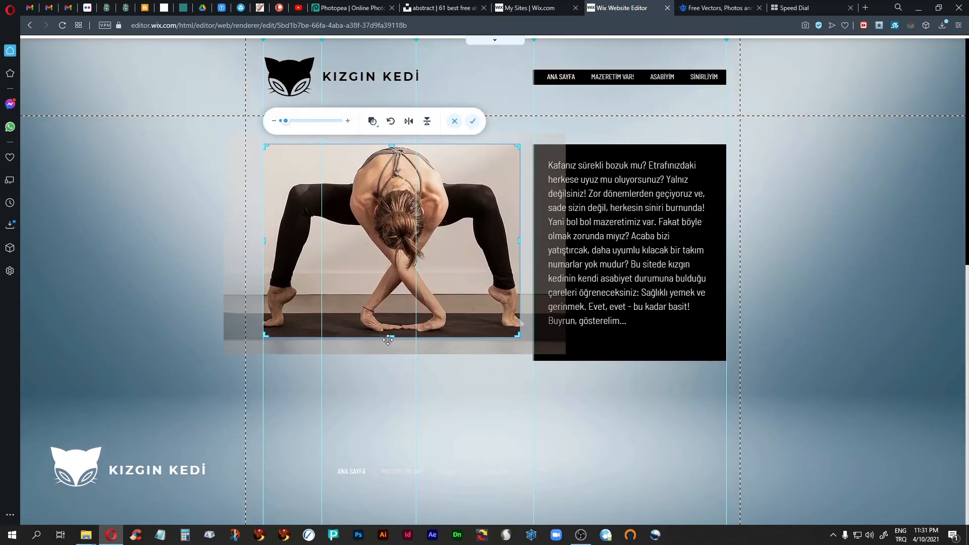
{"action": "left_click_drag", "start_coordinate": [391, 336], "coordinate": [391, 279]}
{"action": "left_click_drag", "start_coordinate": [392, 144], "coordinate": [392, 164]}
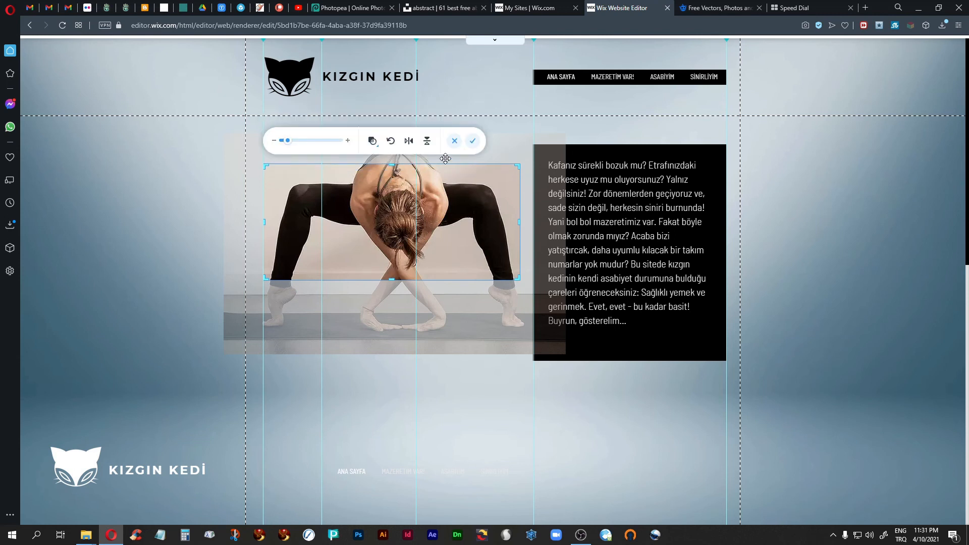
{"action": "left_click", "coordinate": [477, 152]}
{"action": "left_click_drag", "start_coordinate": [399, 277], "coordinate": [401, 258]}
Take the paragraph out of the black box and set its text color to black (#000000)
{"action": "left_click", "coordinate": [593, 241]}
{"action": "left_click_drag", "start_coordinate": [593, 240], "coordinate": [437, 326]}
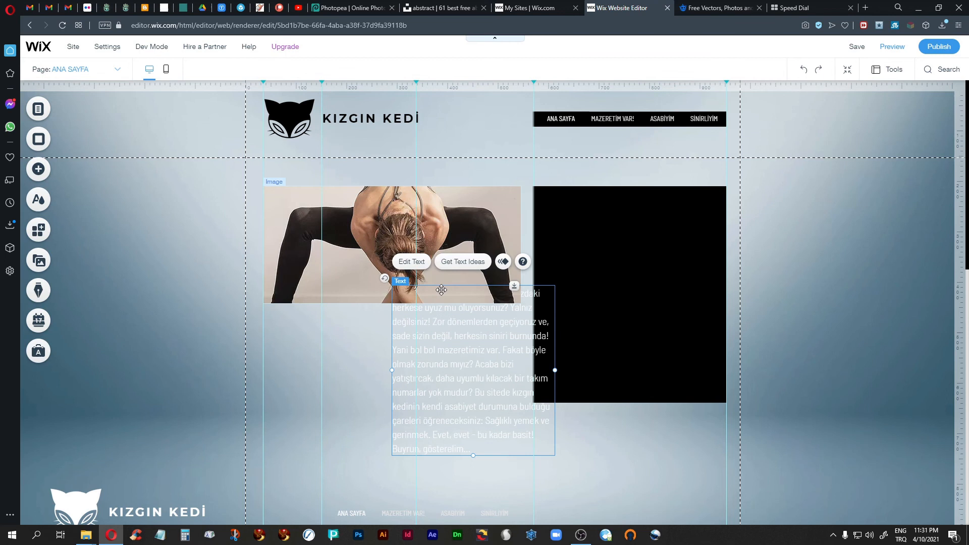
{"action": "left_click", "coordinate": [419, 270]}
{"action": "left_click", "coordinate": [655, 359]}
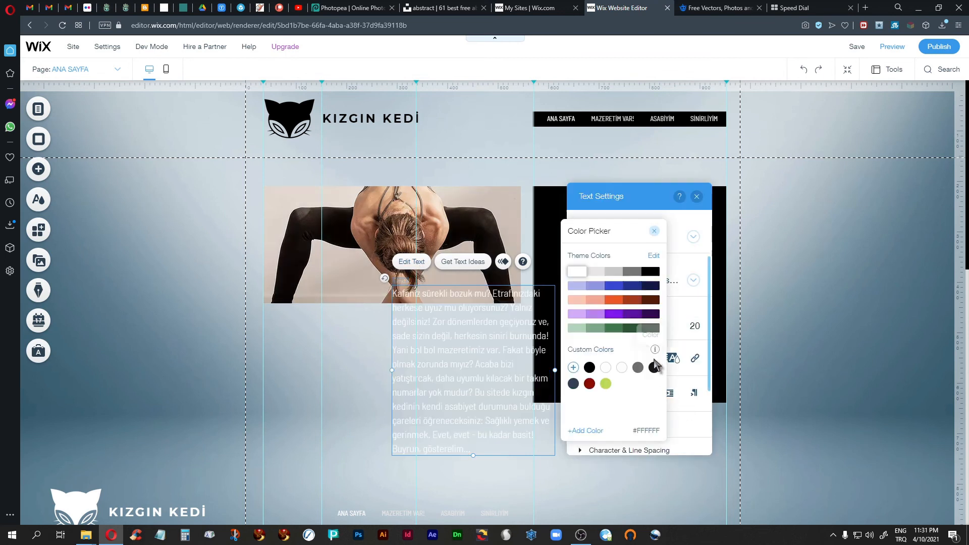
{"action": "left_click", "coordinate": [589, 368]}
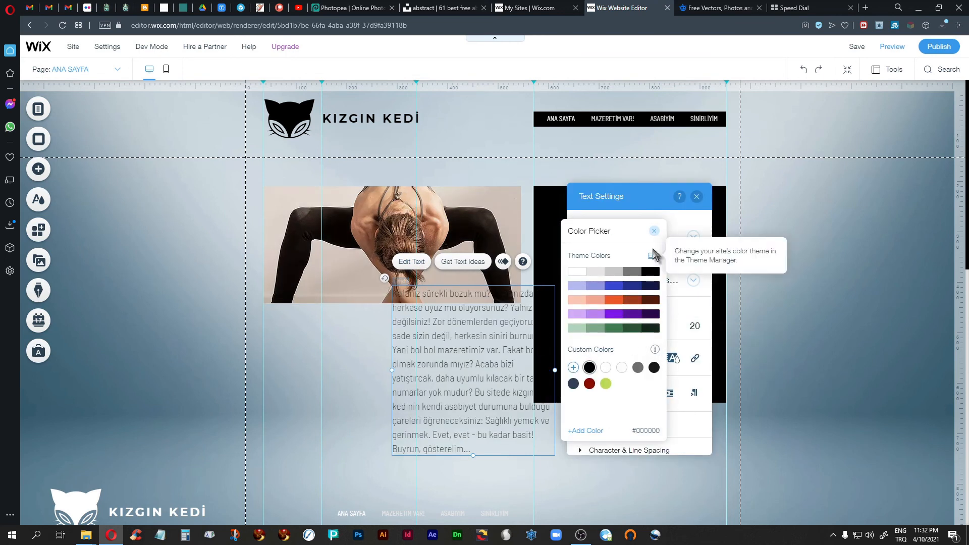
{"action": "left_click", "coordinate": [655, 232]}
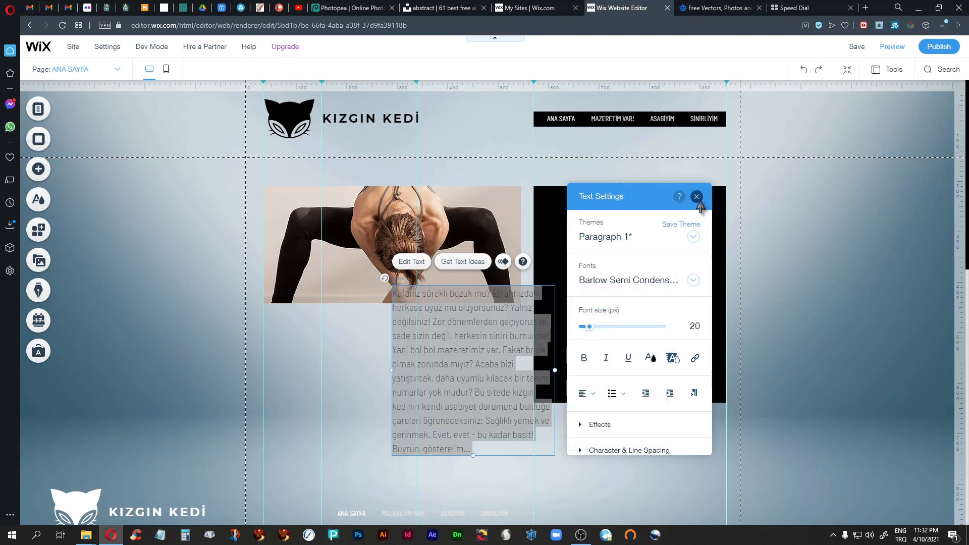
{"action": "left_click", "coordinate": [697, 197]}
Move the empty black box down below the content and place the paragraph beside the photo, widened to the rightmost guide
{"action": "left_click", "coordinate": [623, 239]}
{"action": "left_click_drag", "start_coordinate": [623, 239], "coordinate": [758, 238]}
{"action": "left_click_drag", "start_coordinate": [634, 358], "coordinate": [520, 378]}
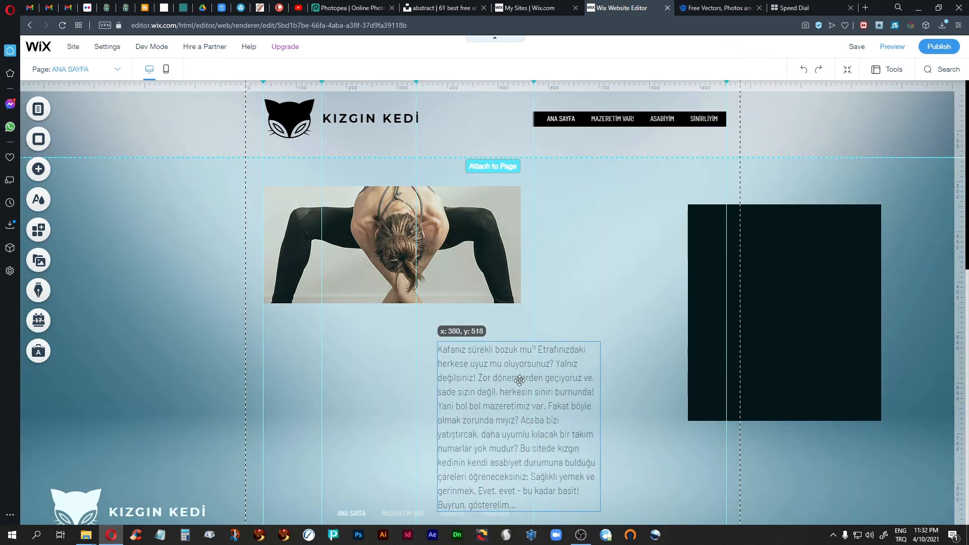
{"action": "left_click_drag", "start_coordinate": [804, 240], "coordinate": [780, 520]}
{"action": "left_click_drag", "start_coordinate": [527, 384], "coordinate": [627, 233]}
{"action": "left_click_drag", "start_coordinate": [696, 272], "coordinate": [727, 270]}
Set the paragraph's font size to 22 px and its font to Barlow Semi Condensed Light
{"action": "left_click", "coordinate": [553, 162]}
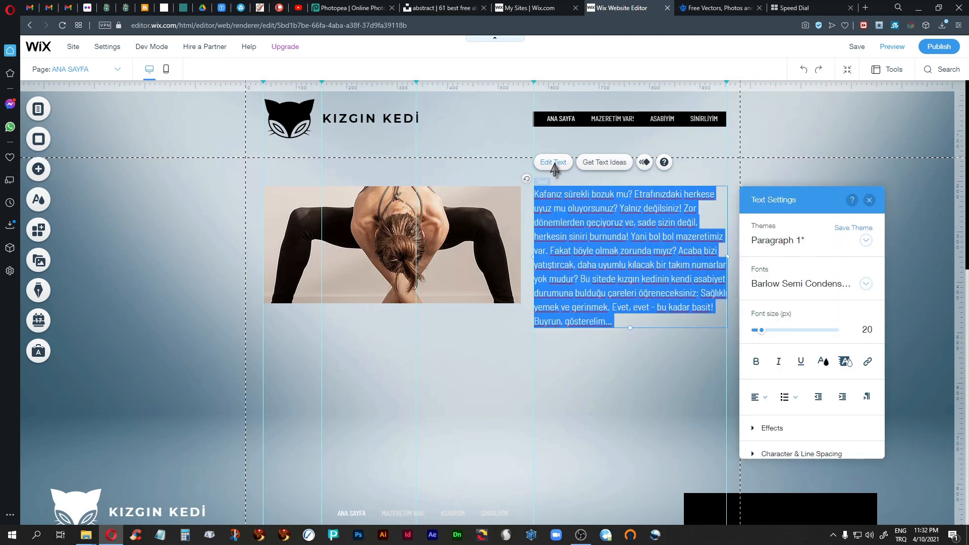
{"action": "left_click_drag", "start_coordinate": [762, 330], "coordinate": [762, 330]}
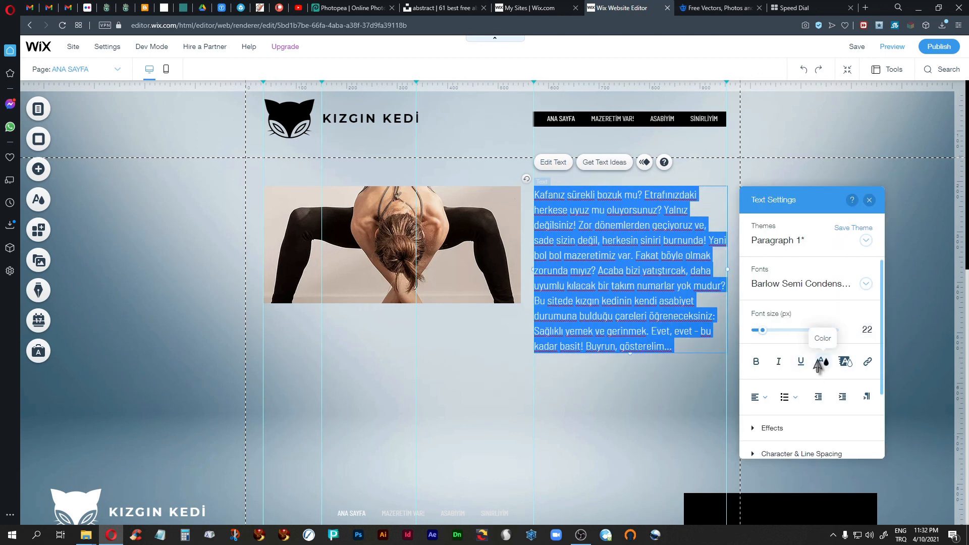
{"action": "left_click", "coordinate": [867, 283]}
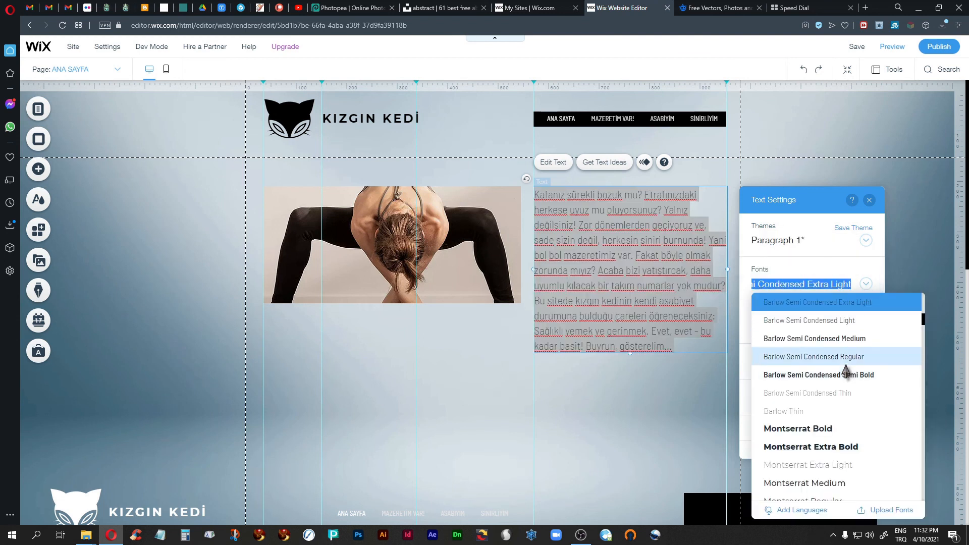
{"action": "left_click", "coordinate": [838, 323]}
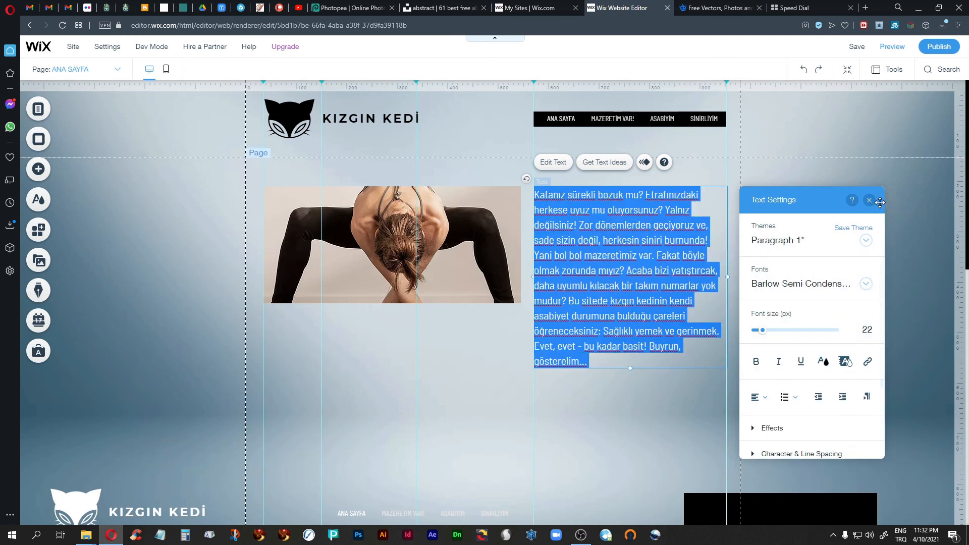
{"action": "left_click", "coordinate": [869, 201]}
Change the page background to grey-geometrical-shapes-wallpaper.jpg from the backgrounds folder
{"action": "left_click", "coordinate": [868, 255]}
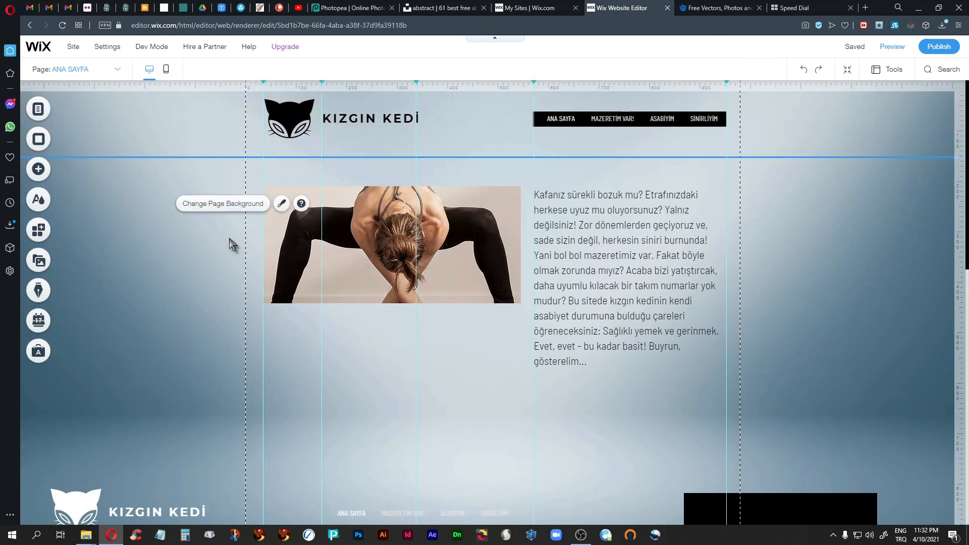
{"action": "left_click", "coordinate": [210, 204]}
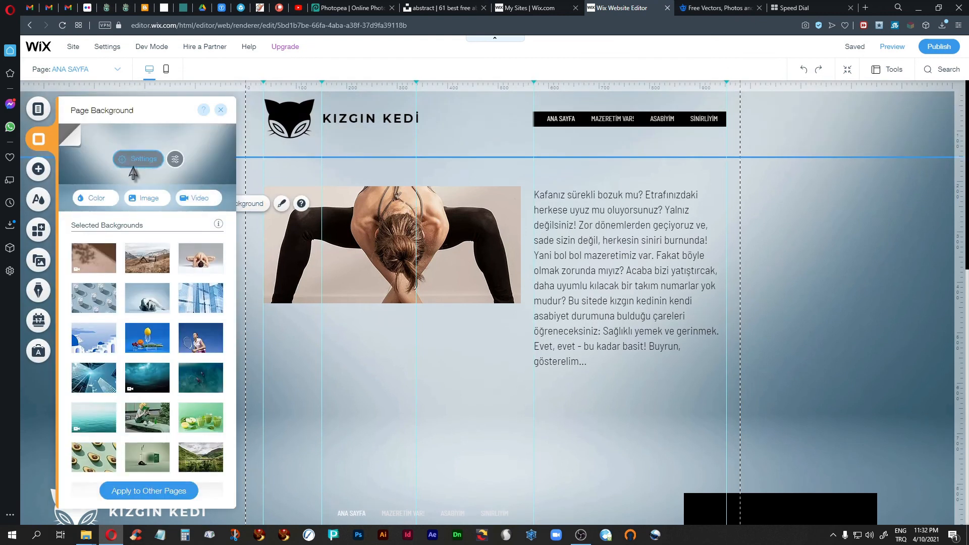
{"action": "left_click", "coordinate": [155, 199]}
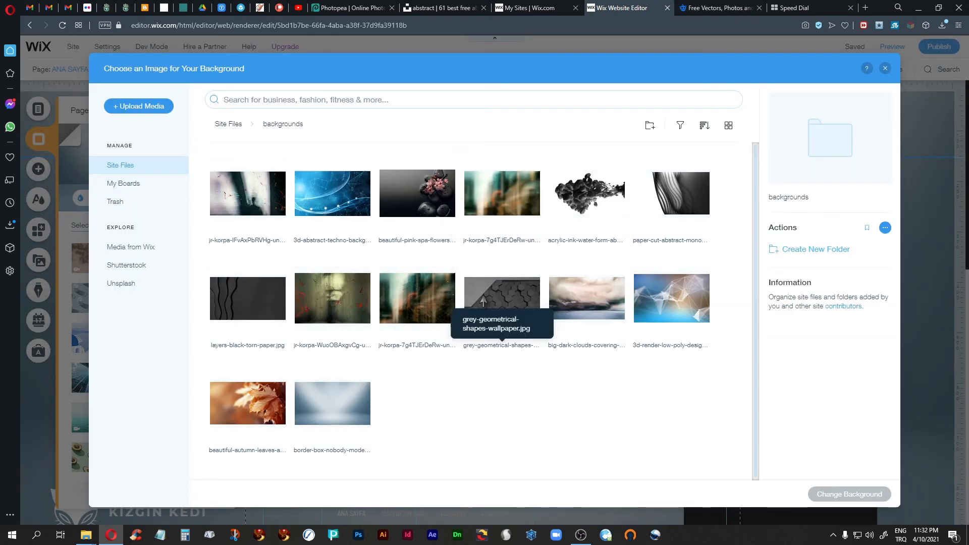
{"action": "left_click", "coordinate": [487, 308]}
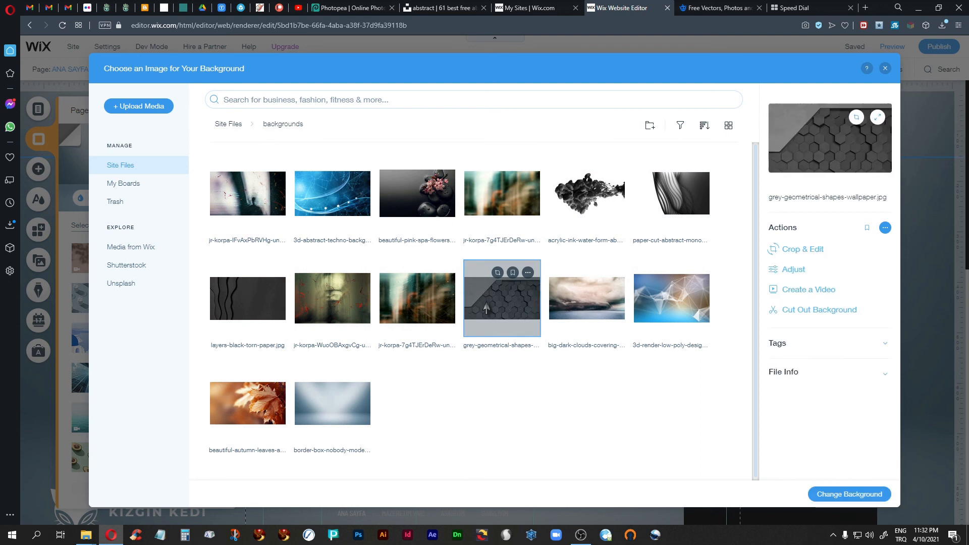
{"action": "left_click", "coordinate": [829, 498]}
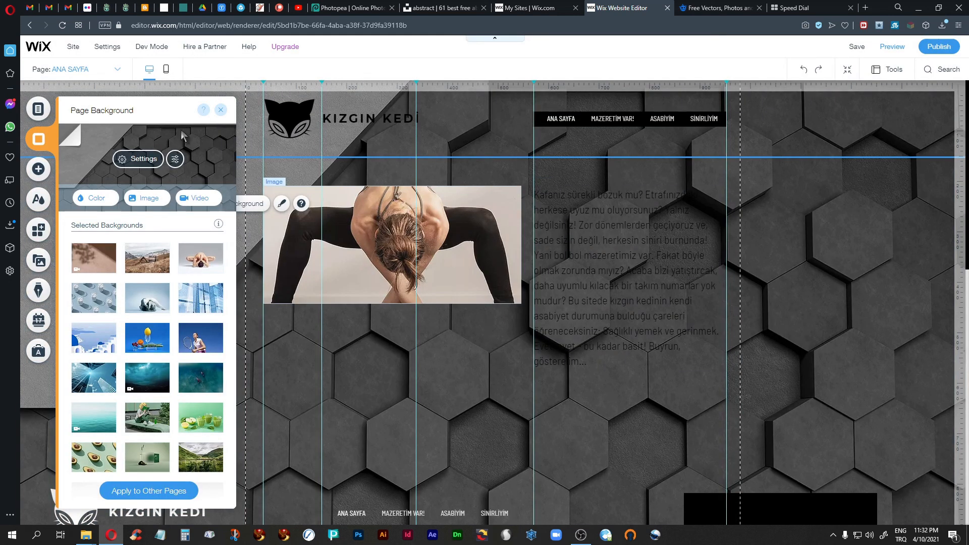
{"action": "left_click", "coordinate": [220, 111]}
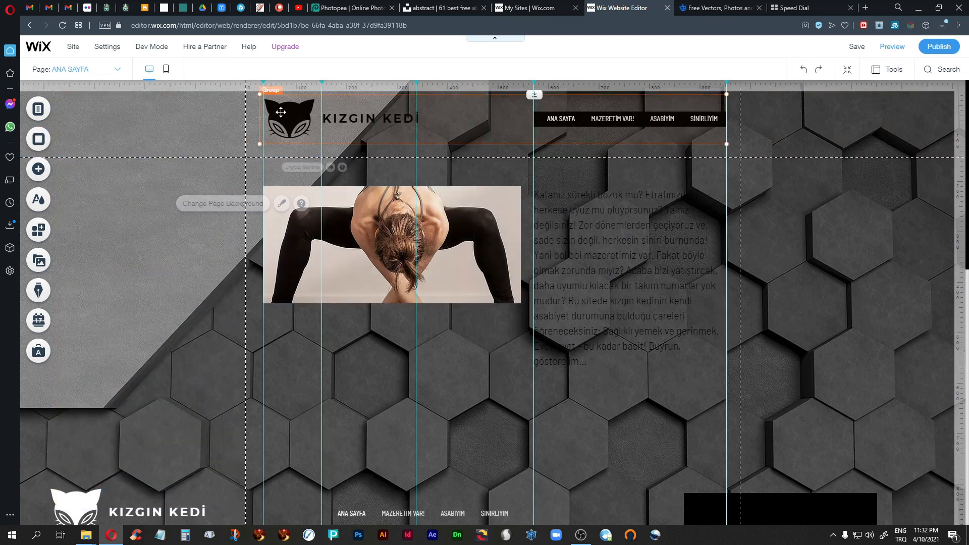
Move the black logo and menu group out of the header and put the white logo and menu group in its place
{"action": "left_click_drag", "start_coordinate": [280, 111], "coordinate": [491, 442]}
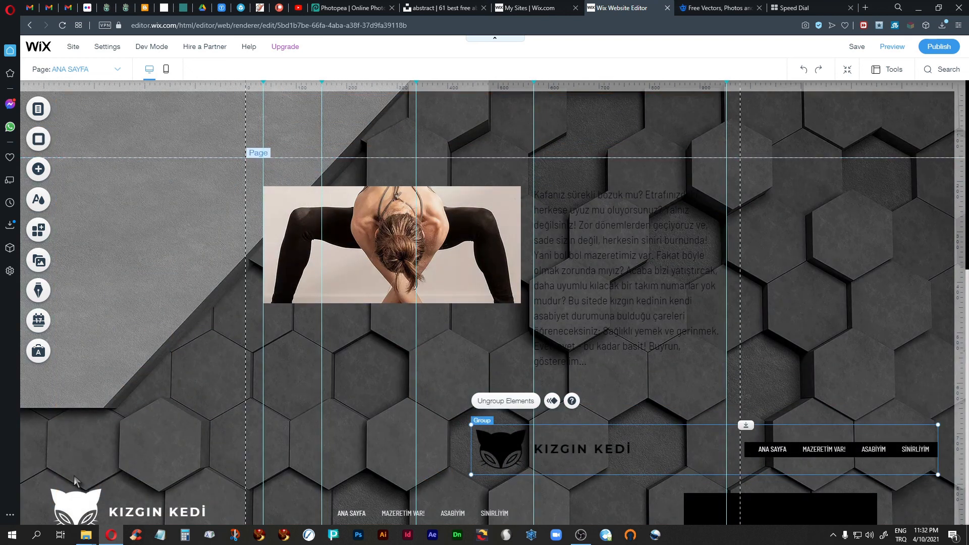
{"action": "left_click", "coordinate": [84, 504]}
{"action": "left_click_drag", "start_coordinate": [86, 502], "coordinate": [301, 118]}
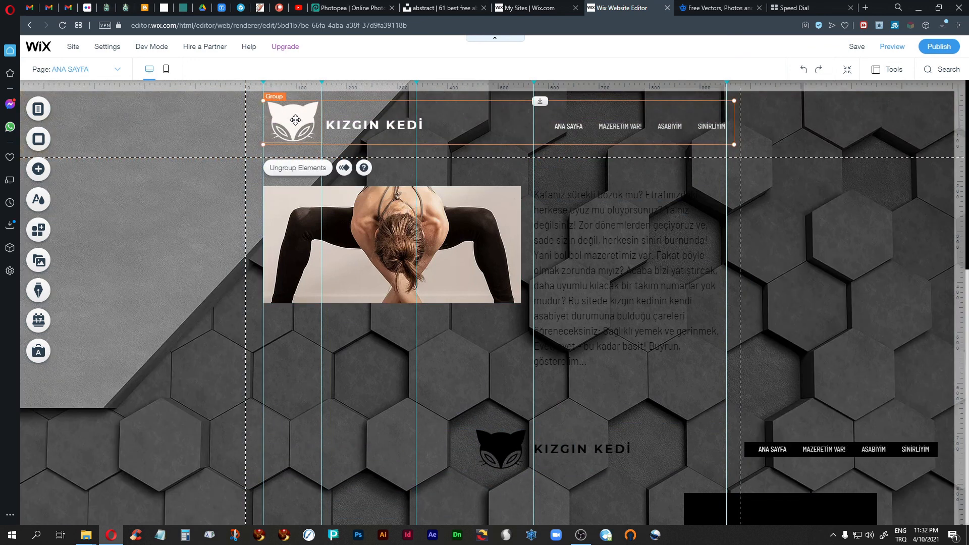
{"action": "left_click", "coordinate": [325, 279]}
Set the paragraph's text color to white (#FFFFFF) for the dark background
{"action": "left_click", "coordinate": [571, 258]}
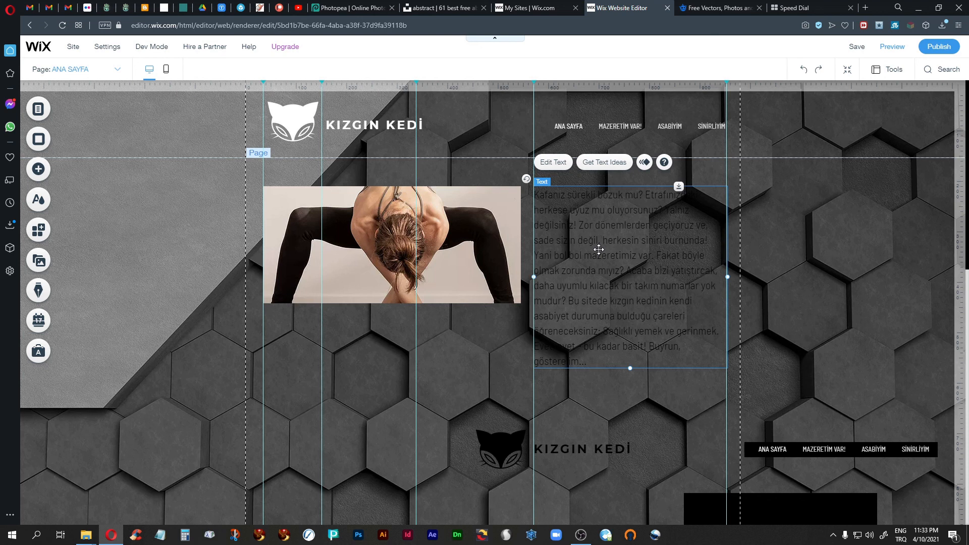
{"action": "left_click", "coordinate": [553, 162]}
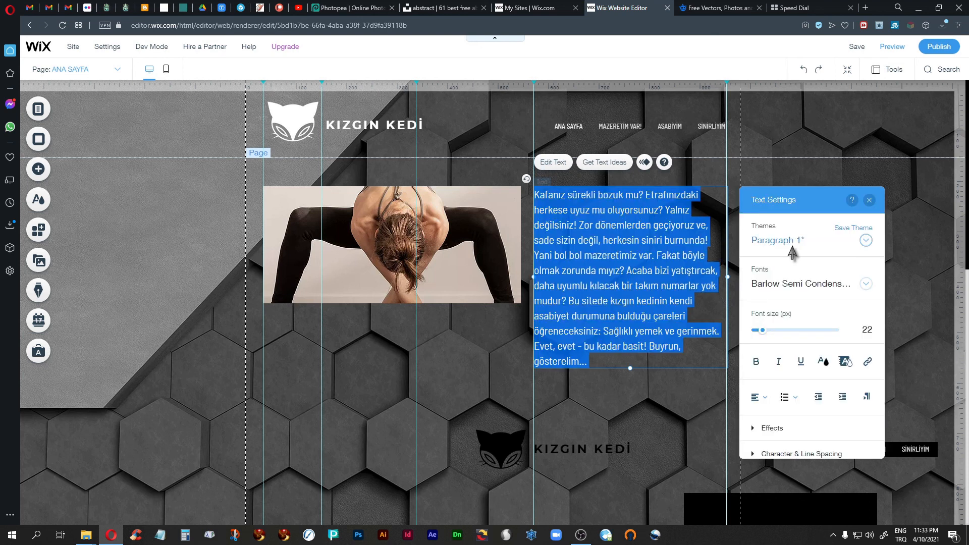
{"action": "left_click", "coordinate": [823, 361]}
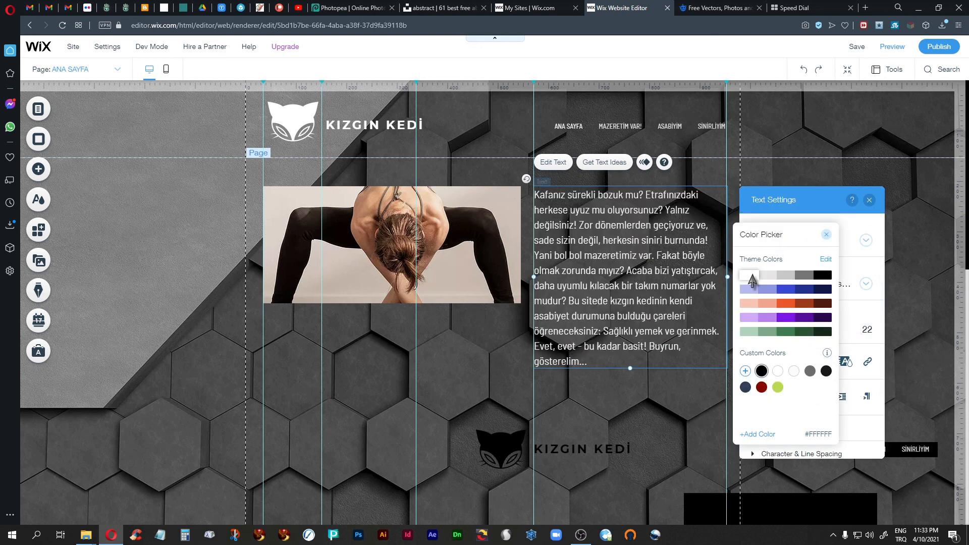
{"action": "left_click", "coordinate": [826, 235]}
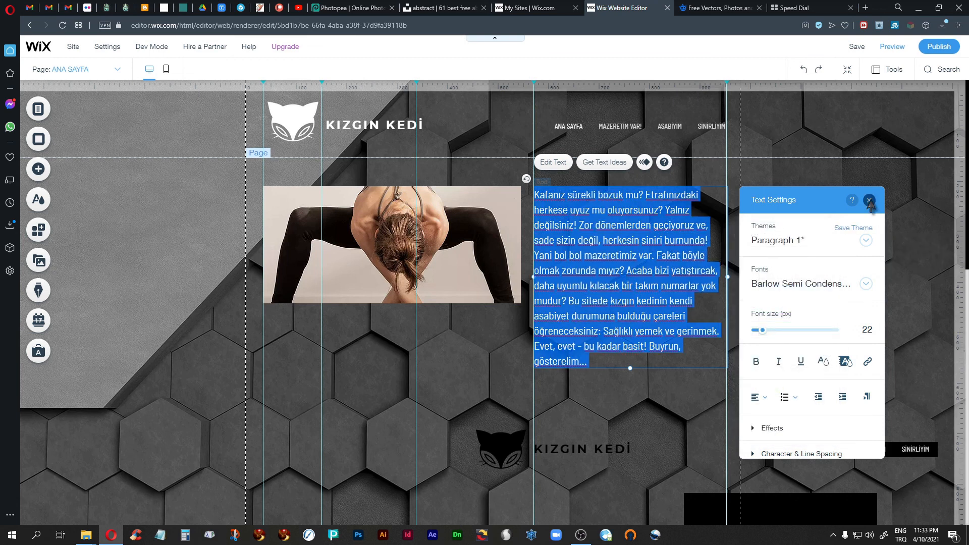
{"action": "left_click", "coordinate": [870, 200]}
Delete the yoga photo and add the black-and-white cat portrait from the photos folder to the page
{"action": "left_click", "coordinate": [467, 217]}
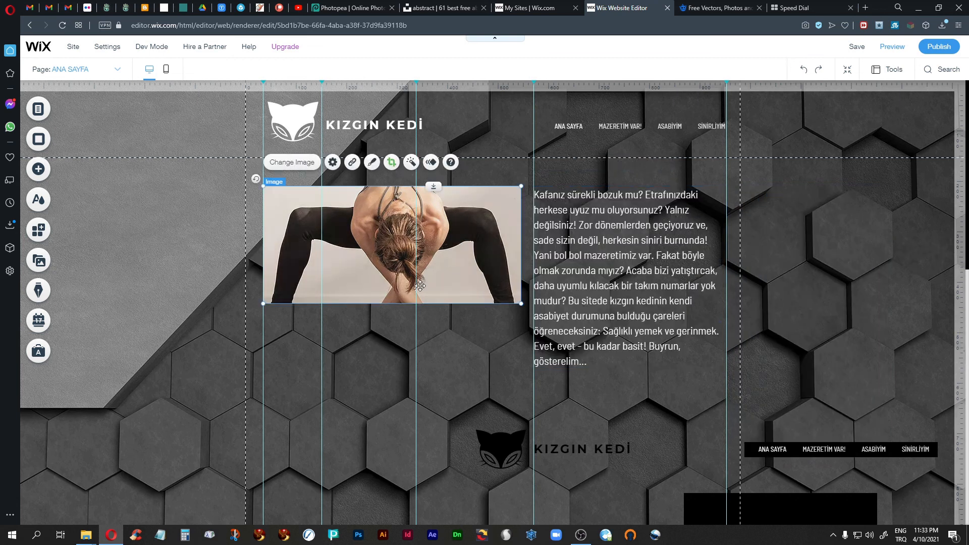
{"action": "key", "text": "Delete"}
{"action": "left_click", "coordinate": [587, 271]}
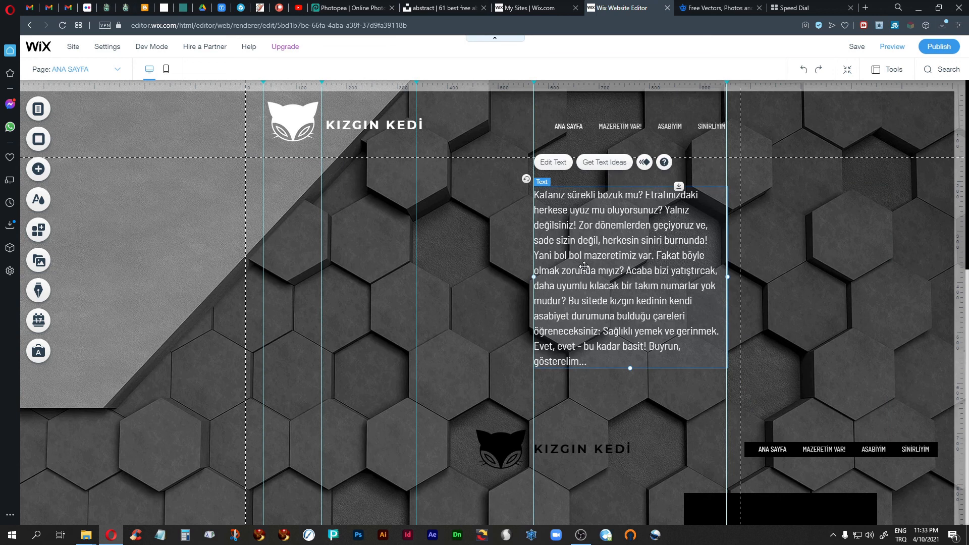
{"action": "left_click", "coordinate": [39, 170]}
{"action": "left_click", "coordinate": [303, 183]}
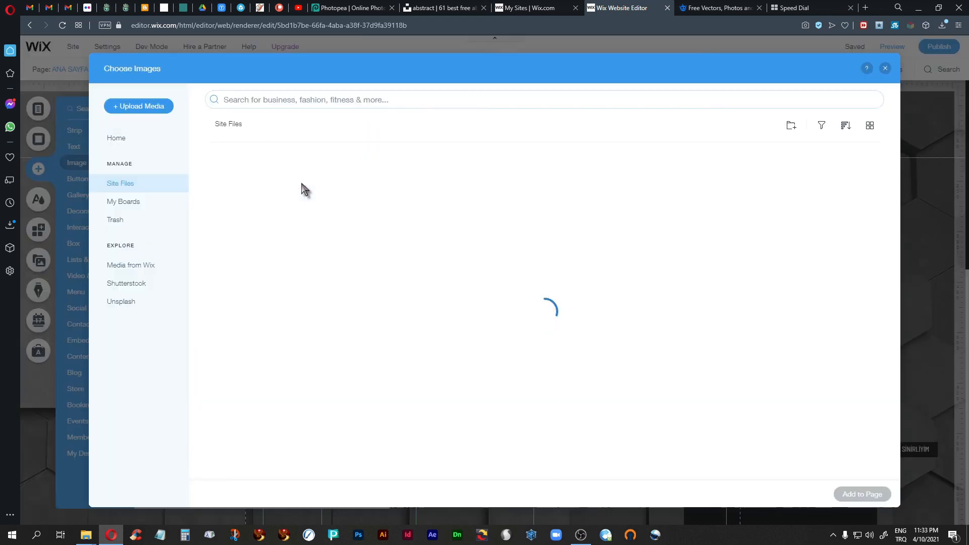
{"action": "double_click", "coordinate": [590, 207]}
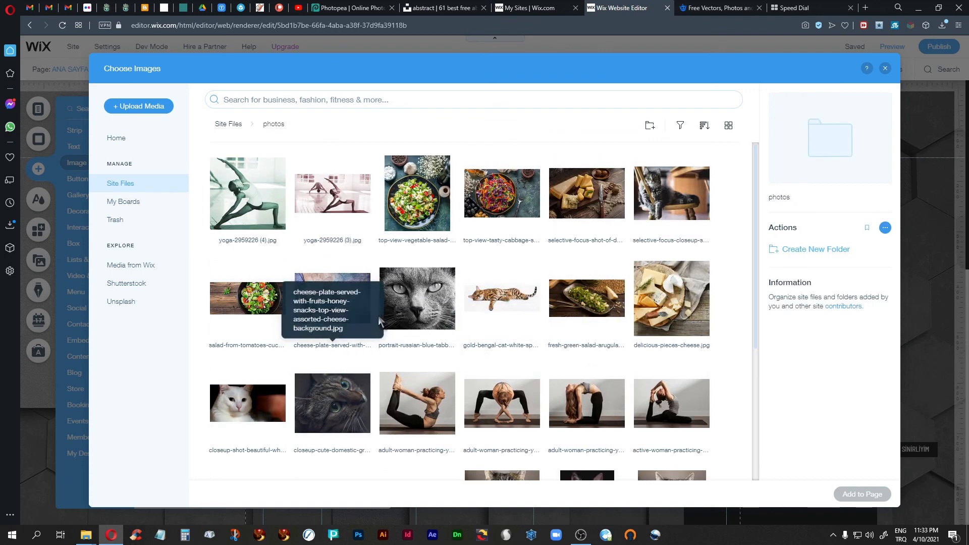
{"action": "left_click", "coordinate": [398, 293]}
{"action": "left_click", "coordinate": [861, 495]}
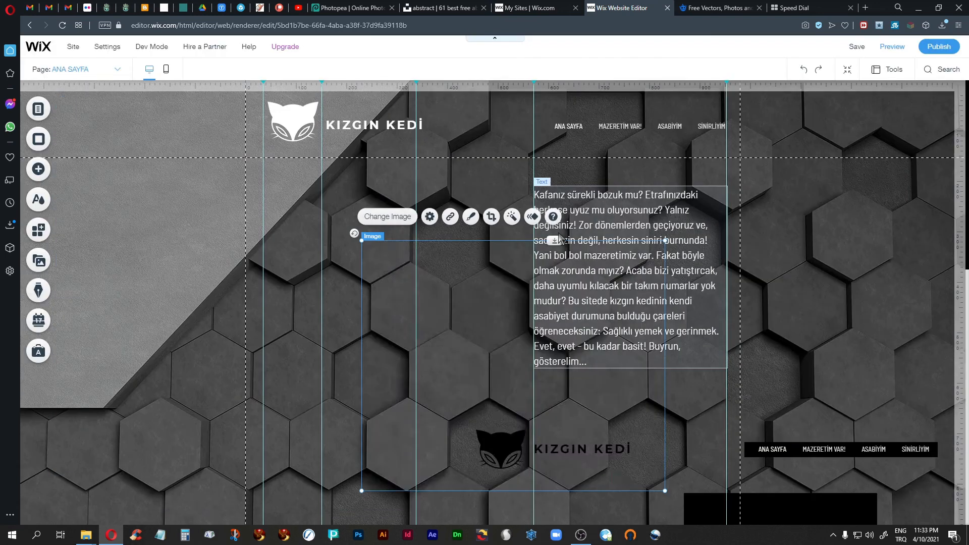
Shrink the cat portrait and position it beside the paragraph, with its left edge on the second guide
{"action": "left_click_drag", "start_coordinate": [458, 327], "coordinate": [361, 258]}
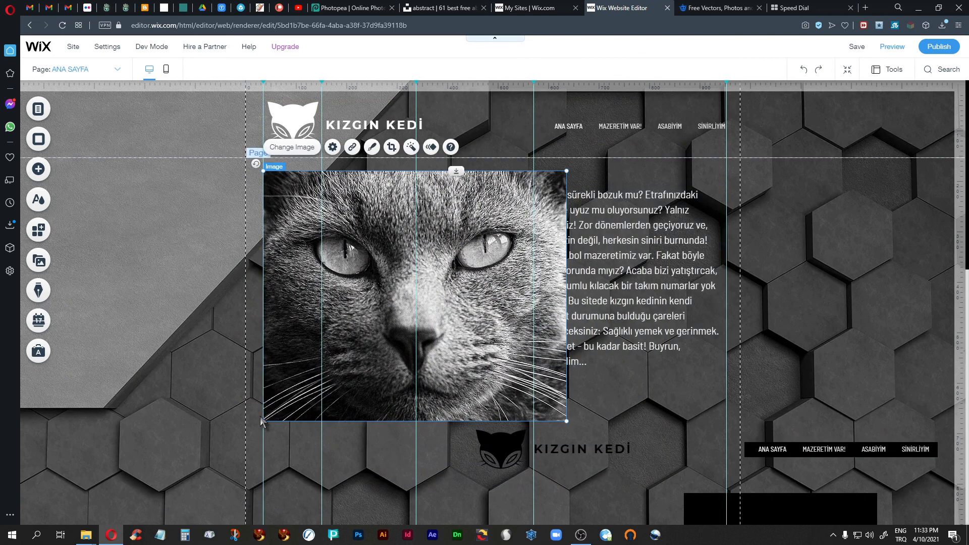
{"action": "left_click_drag", "start_coordinate": [263, 419], "coordinate": [336, 389]}
{"action": "left_click_drag", "start_coordinate": [568, 374], "coordinate": [504, 335]}
{"action": "left_click_drag", "start_coordinate": [459, 258], "coordinate": [460, 280]}
{"action": "left_click_drag", "start_coordinate": [509, 346], "coordinate": [516, 362]}
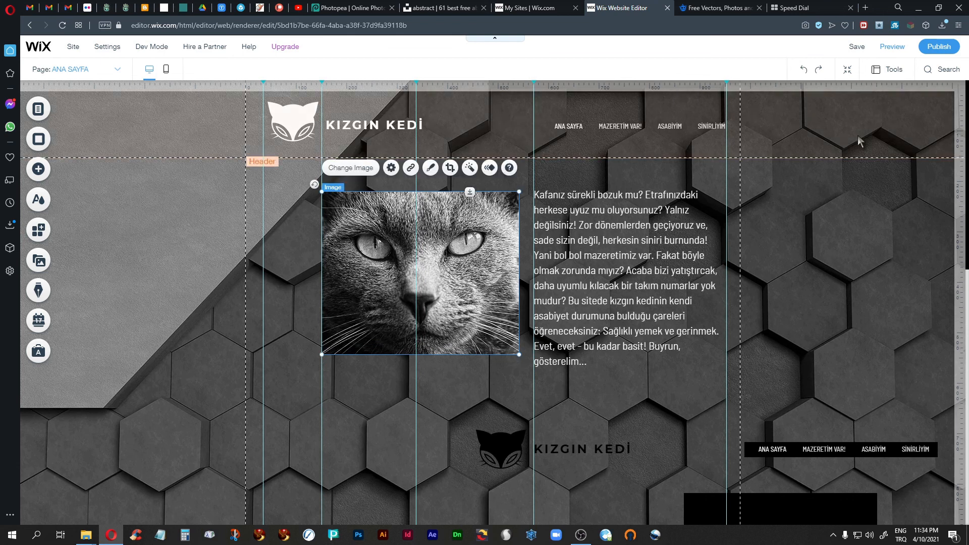
Preview the page with the cat portrait on the grey geometric background, and return to editing
{"action": "left_click", "coordinate": [893, 46]}
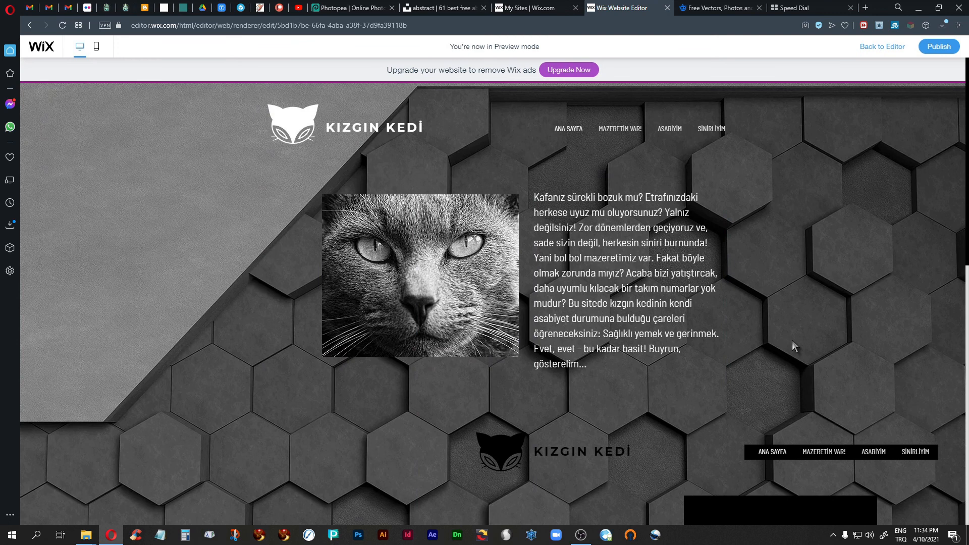
{"action": "left_click", "coordinate": [883, 47]}
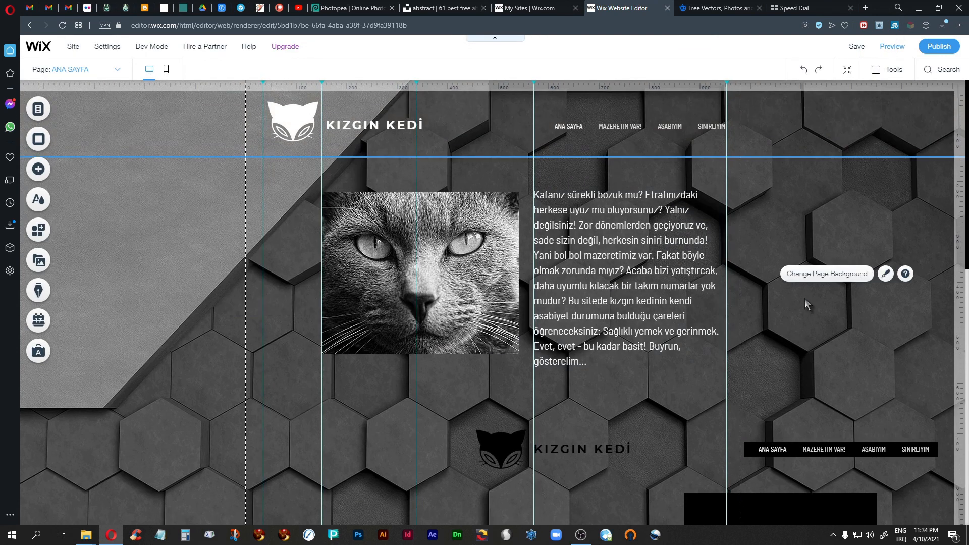
Replace the page background with layers-black-torn-paper.jpg from the backgrounds folder, preview the page with it, and return to editing
{"action": "left_click", "coordinate": [828, 273]}
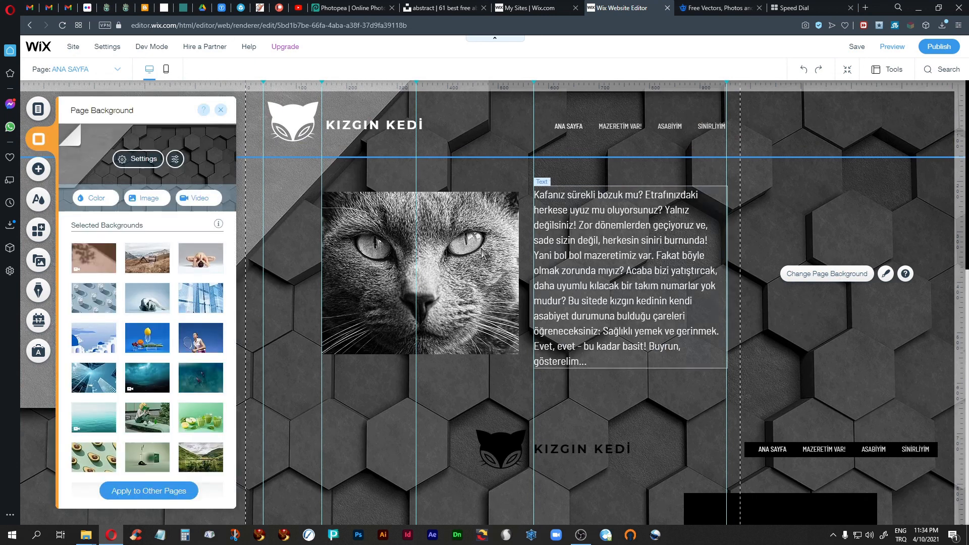
{"action": "left_click", "coordinate": [149, 197]}
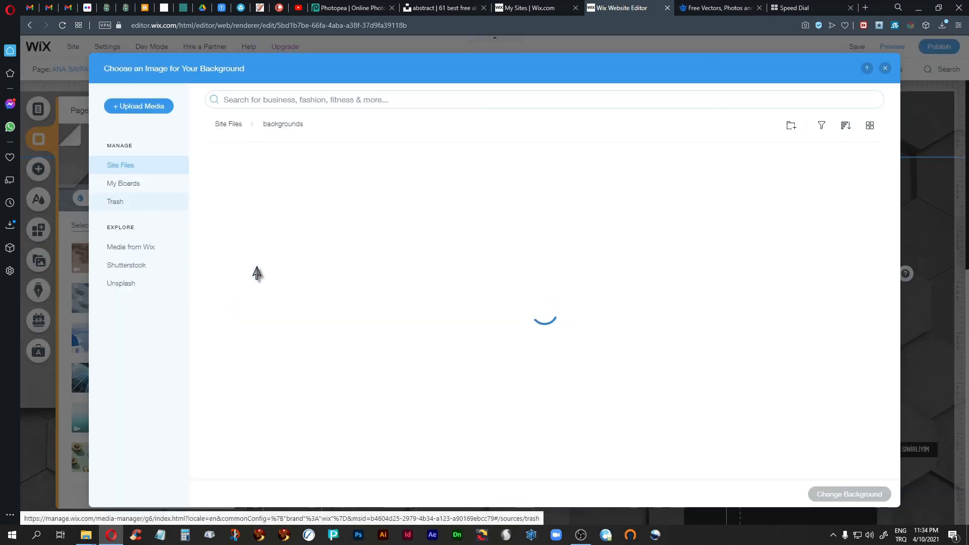
{"action": "left_click", "coordinate": [247, 299]}
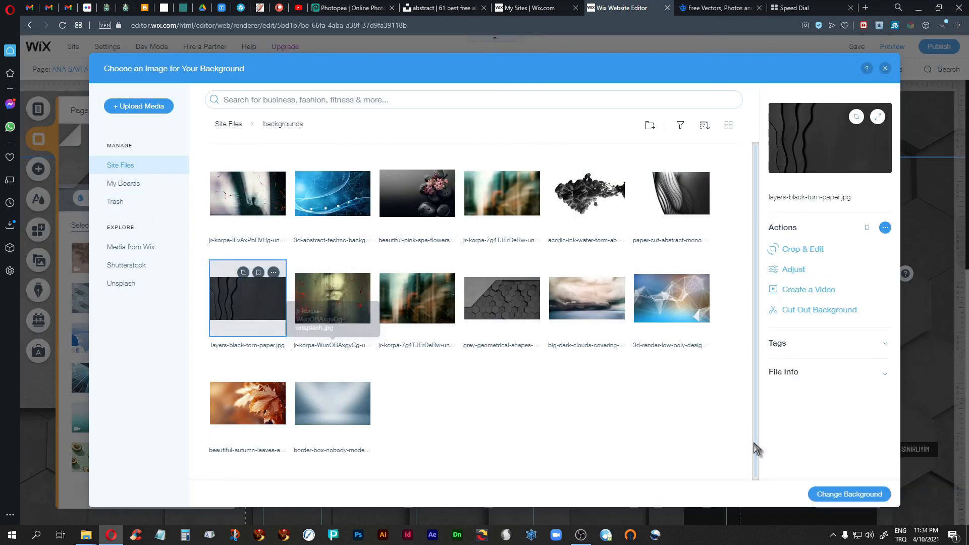
{"action": "left_click", "coordinate": [824, 494]}
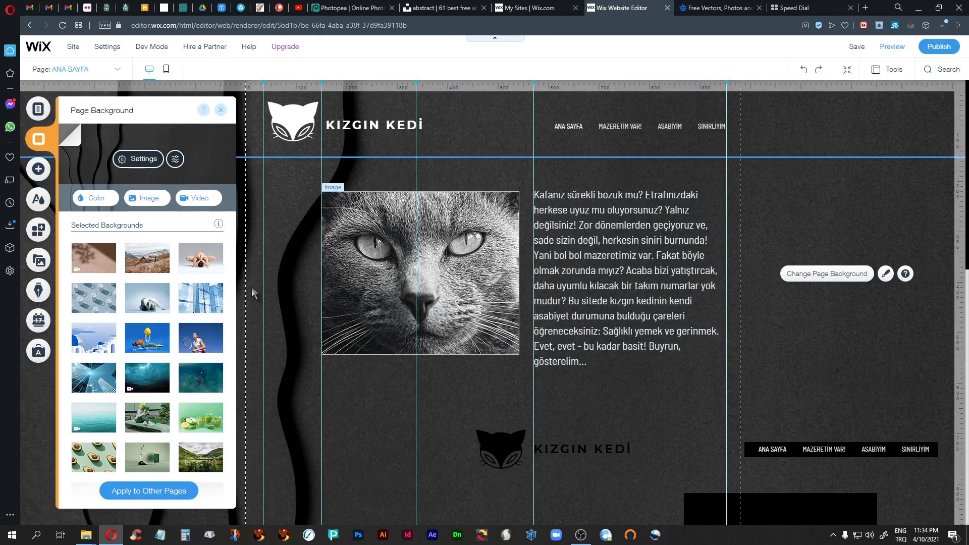
{"action": "left_click", "coordinate": [221, 110]}
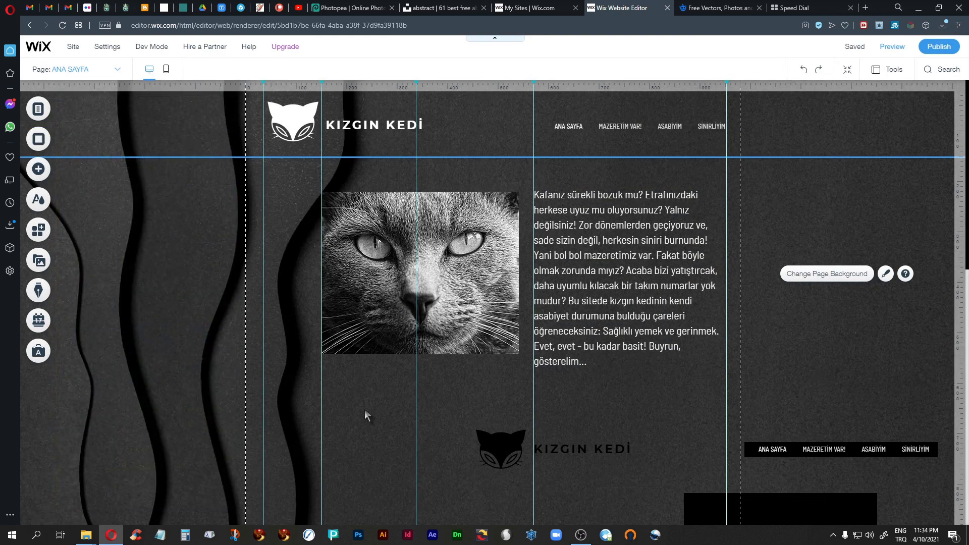
{"action": "left_click", "coordinate": [892, 47]}
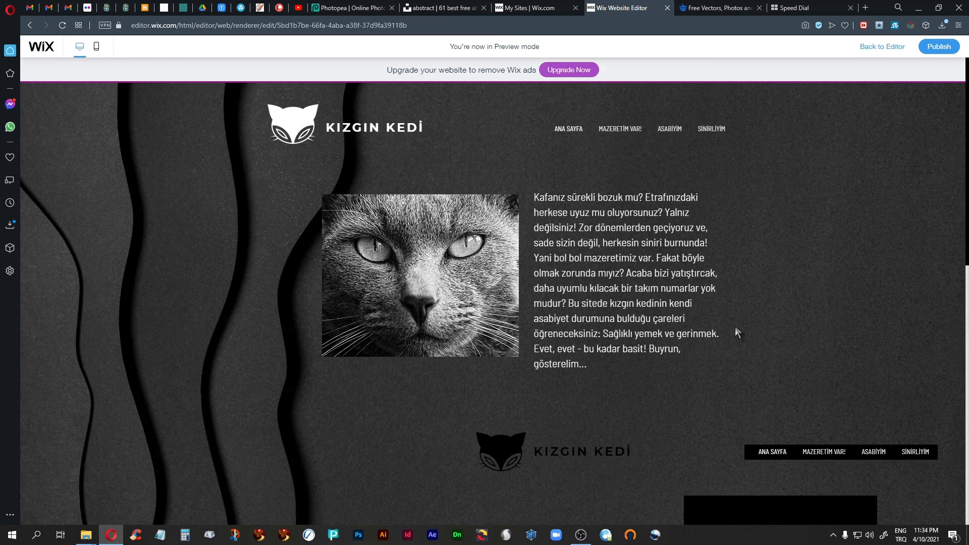
{"action": "left_click", "coordinate": [871, 46]}
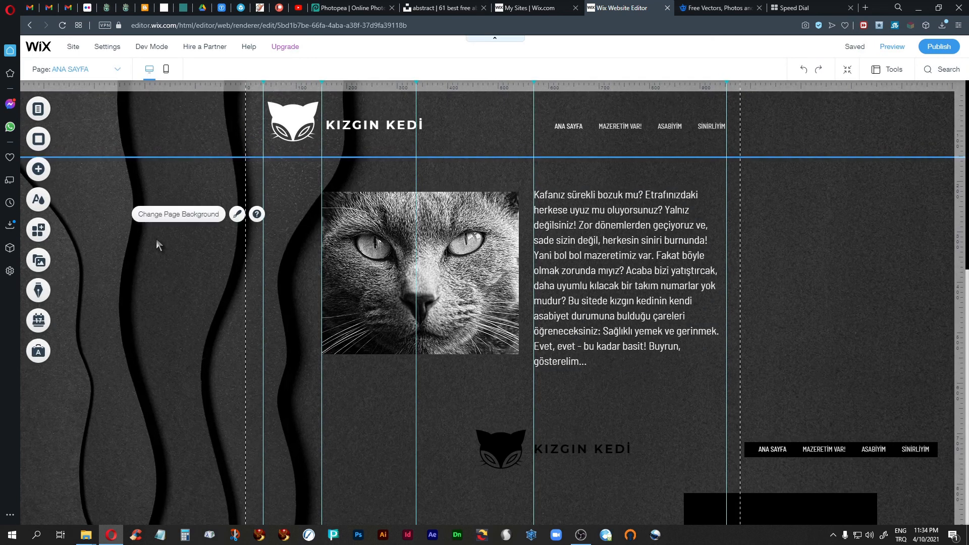